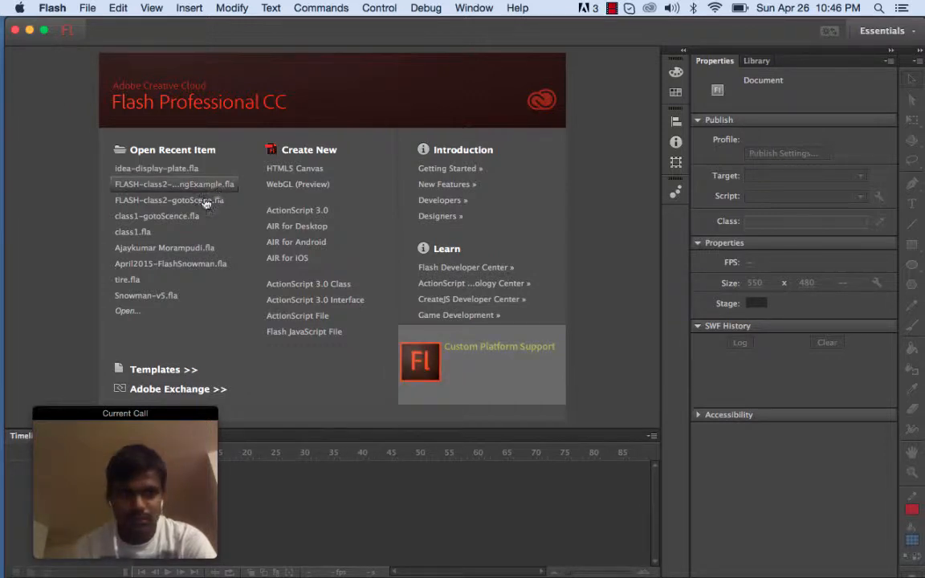
Open the recent file class1-gotoScence.fla
{"action": "left_click", "coordinate": [190, 216]}
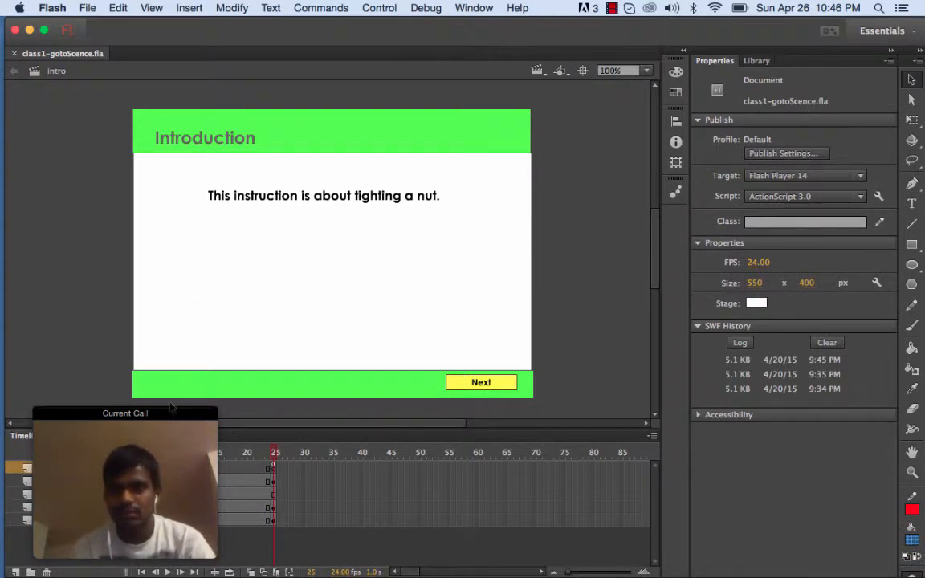
{"action": "left_click_drag", "start_coordinate": [171, 413], "coordinate": [796, 337]}
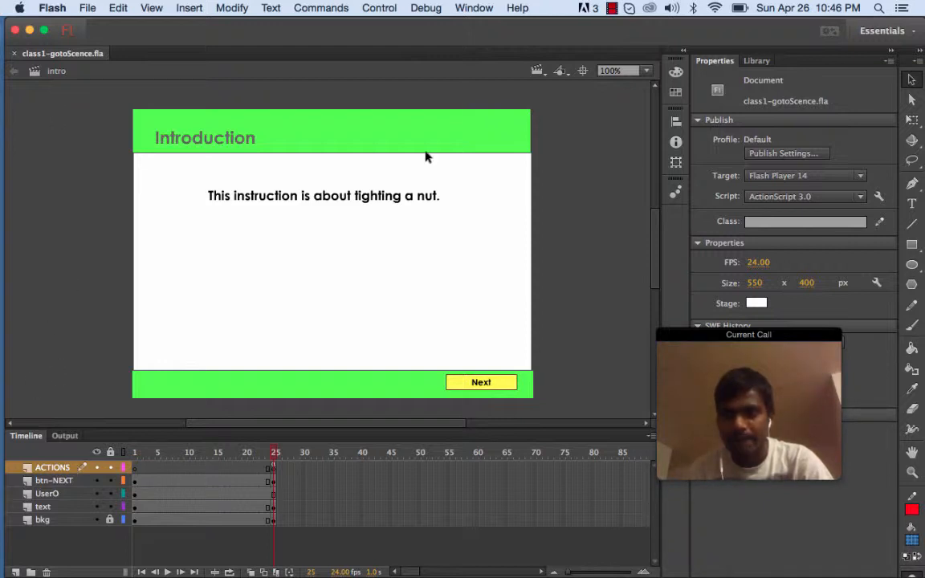
{"action": "left_click", "coordinate": [476, 8]}
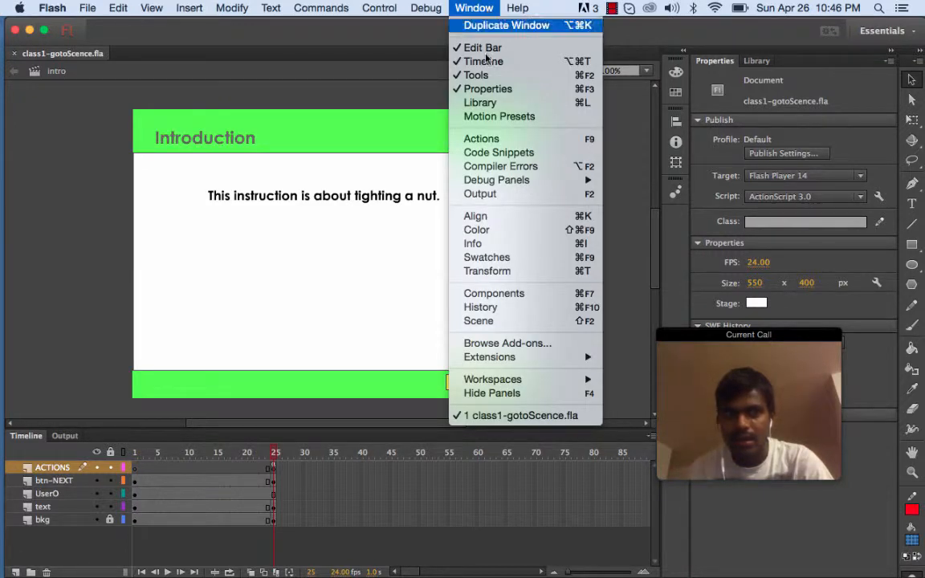
{"action": "left_click", "coordinate": [483, 12]}
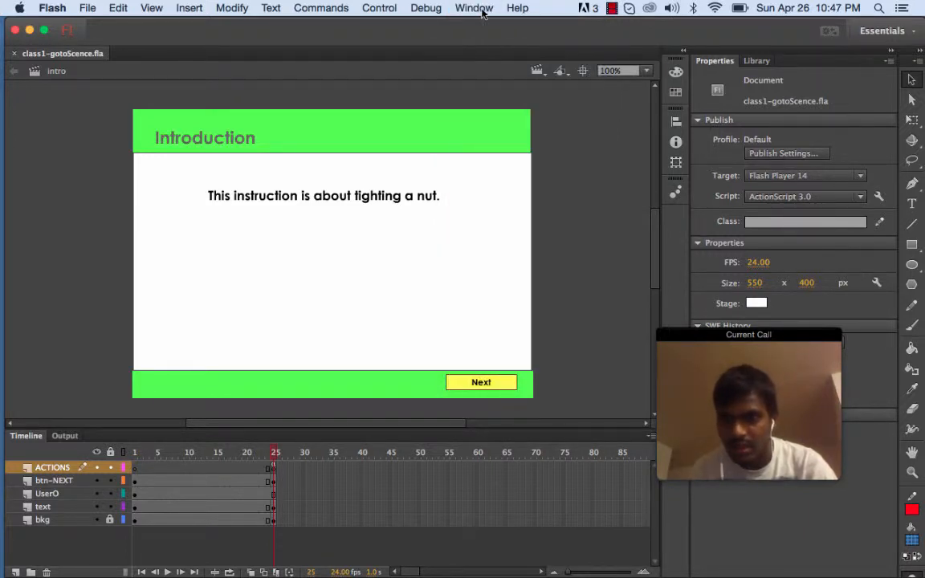
{"action": "left_click", "coordinate": [483, 12]}
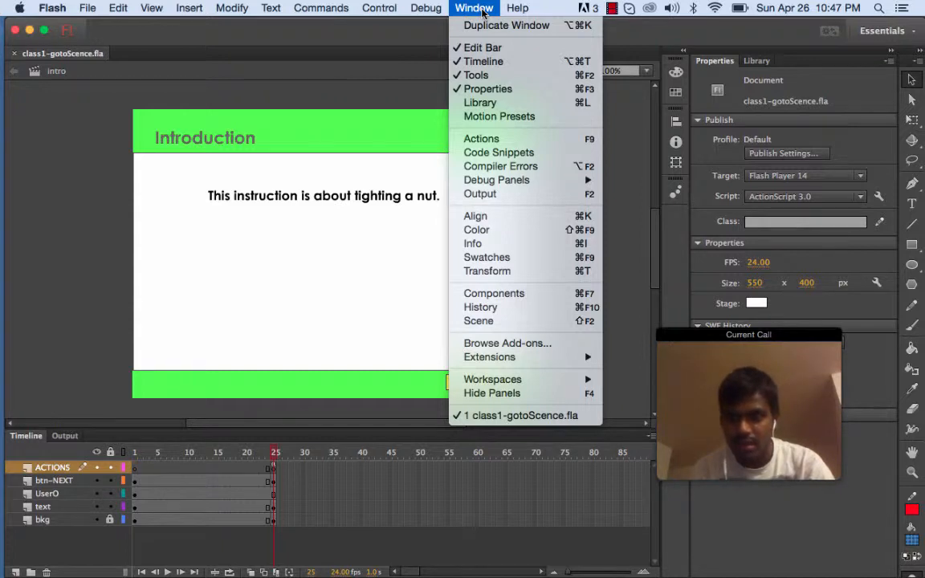
{"action": "left_click", "coordinate": [483, 12]}
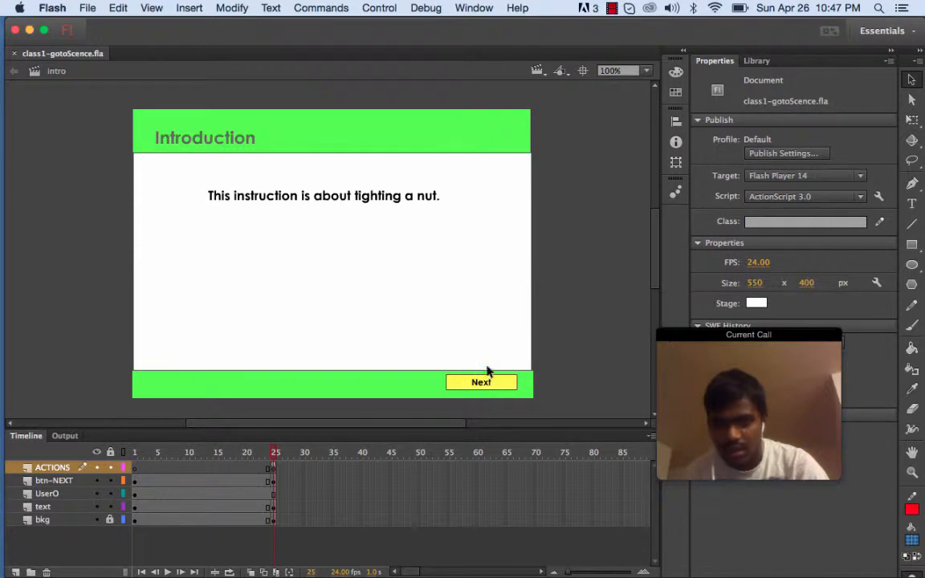
Open the Scene panel and move it over the middle of the stage
{"action": "left_click", "coordinate": [486, 12]}
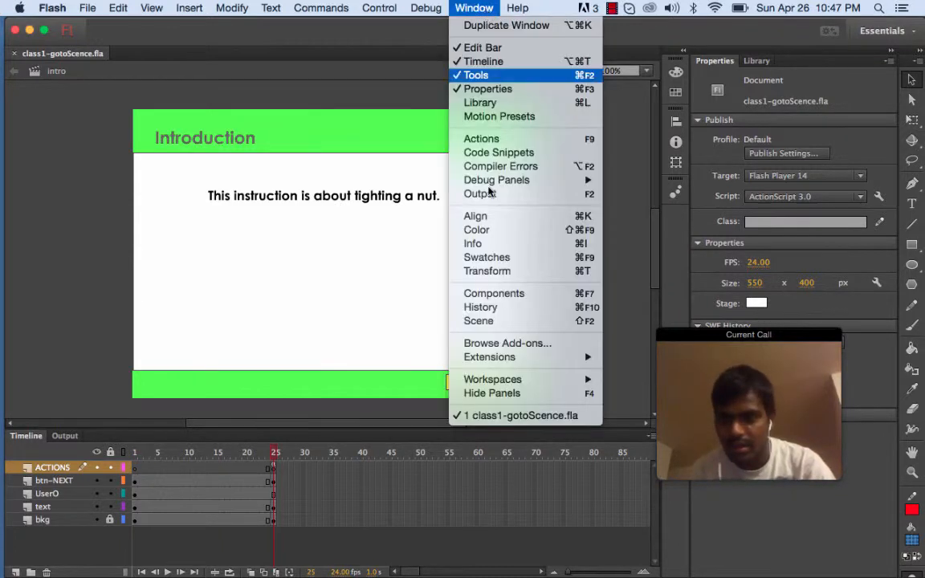
{"action": "left_click", "coordinate": [501, 322]}
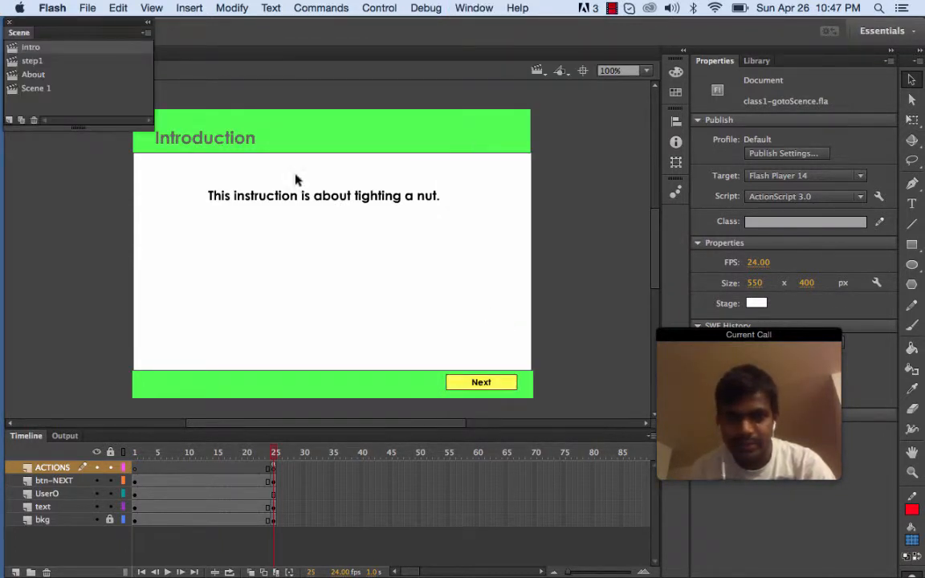
{"action": "left_click_drag", "start_coordinate": [91, 32], "coordinate": [347, 238]}
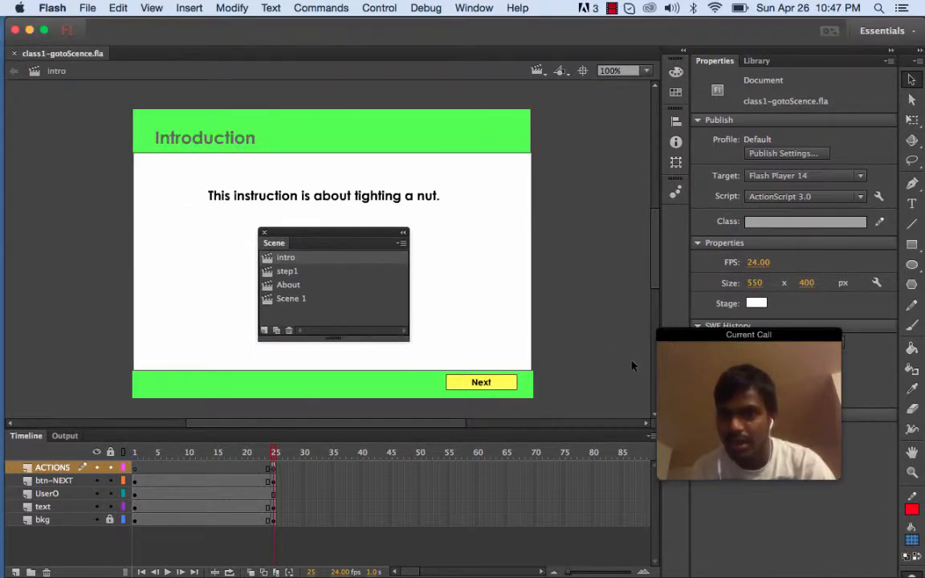
{"action": "mouse_move", "coordinate": [695, 345]}
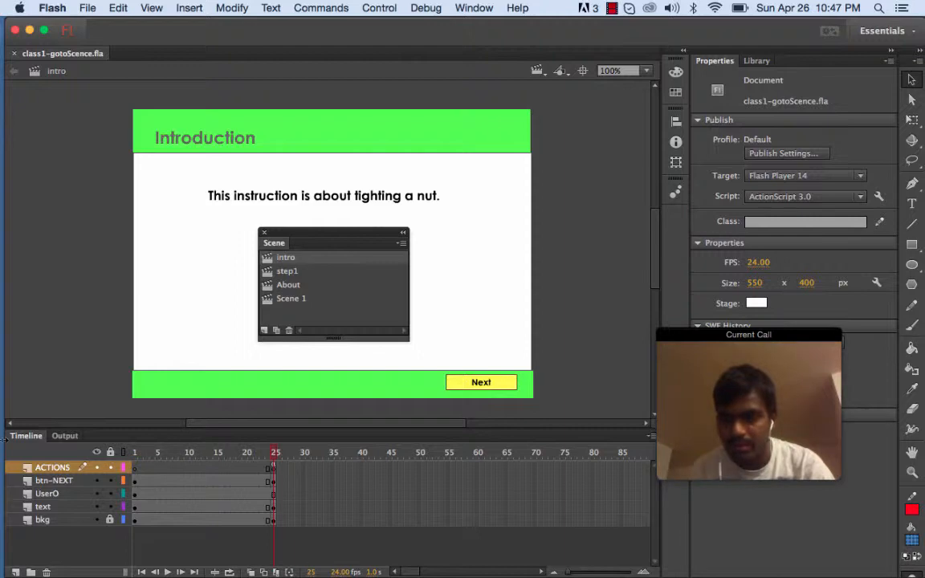
Switch to Skype, start sharing the entire screen with the call, and minimize the Skype window
{"action": "left_click", "coordinate": [22, 383]}
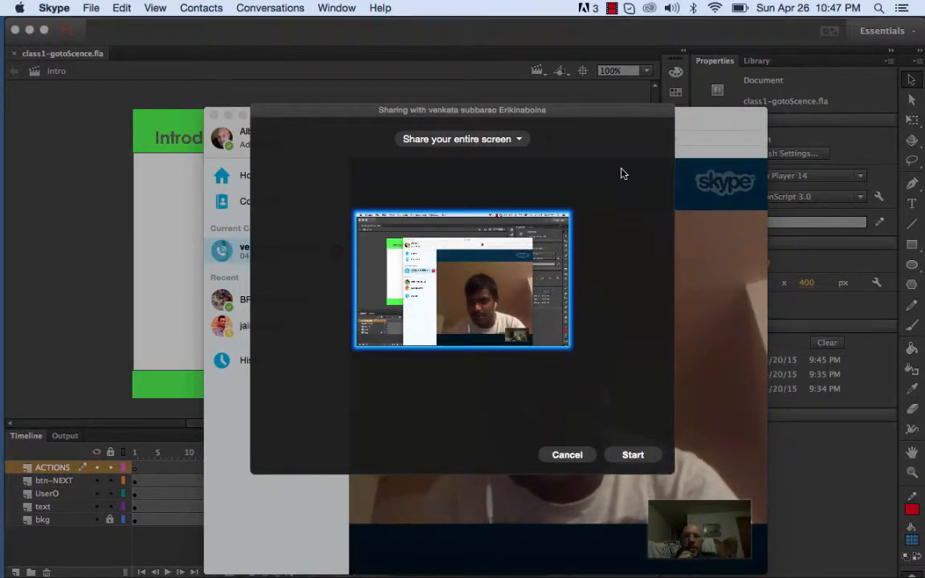
{"action": "left_click", "coordinate": [508, 140]}
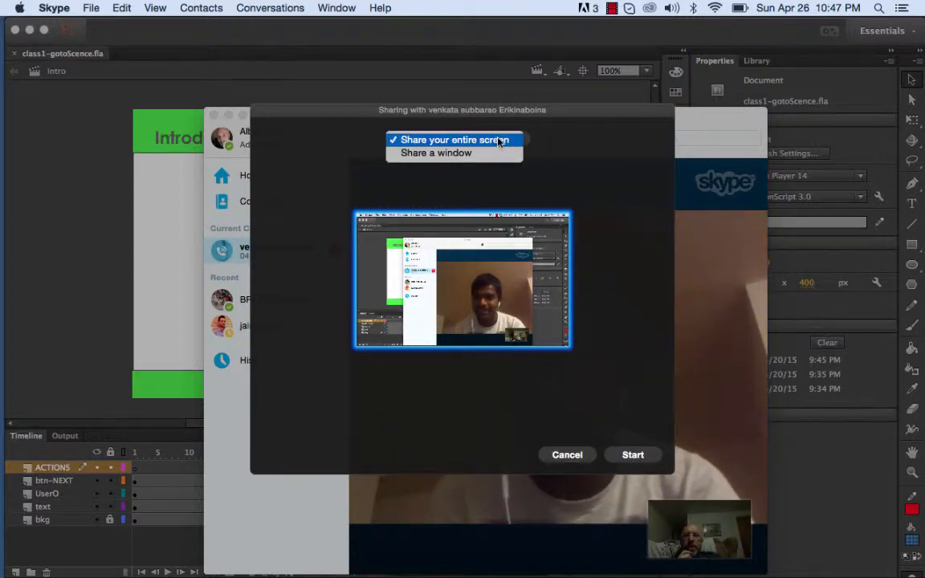
{"action": "left_click", "coordinate": [499, 141]}
{"action": "left_click", "coordinate": [634, 455]}
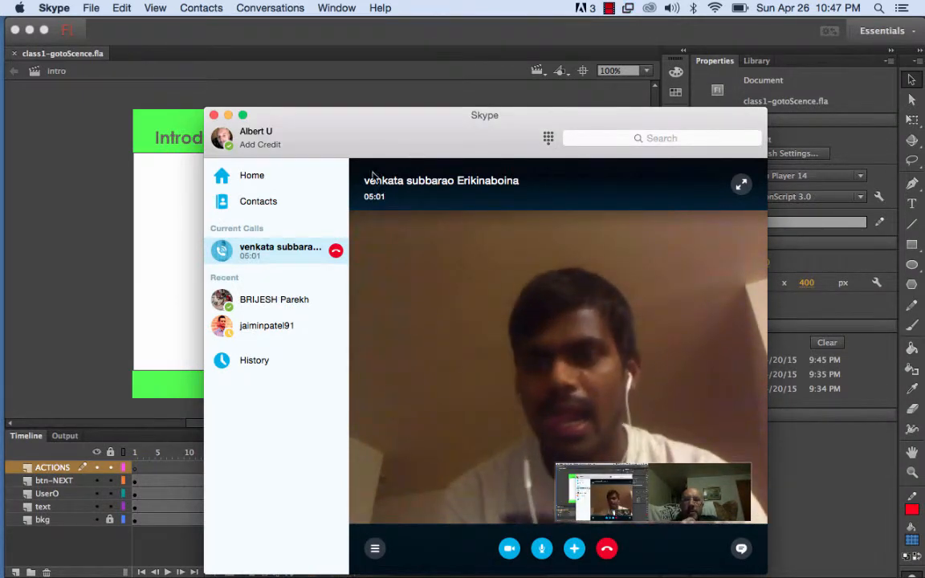
{"action": "left_click_drag", "start_coordinate": [353, 145], "coordinate": [383, 92]}
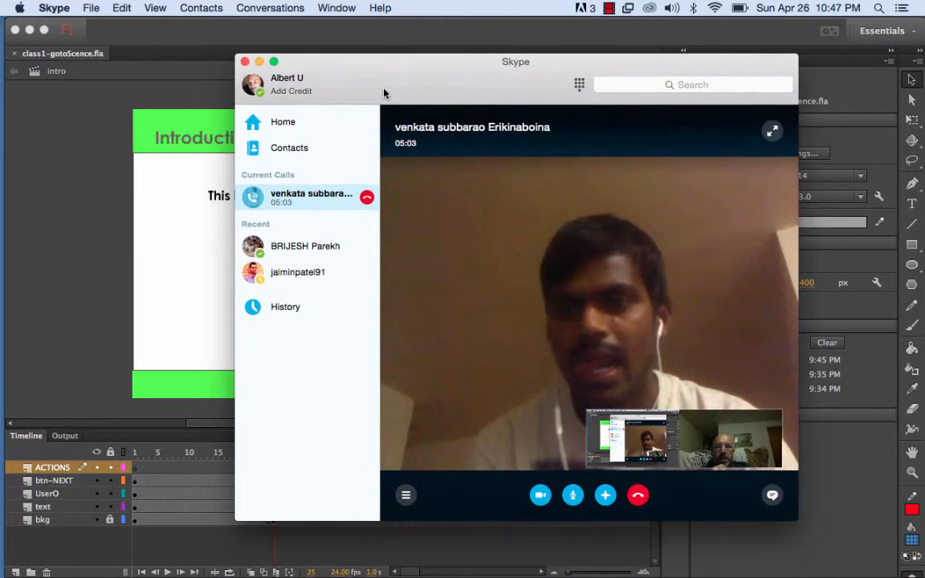
{"action": "left_click", "coordinate": [259, 63]}
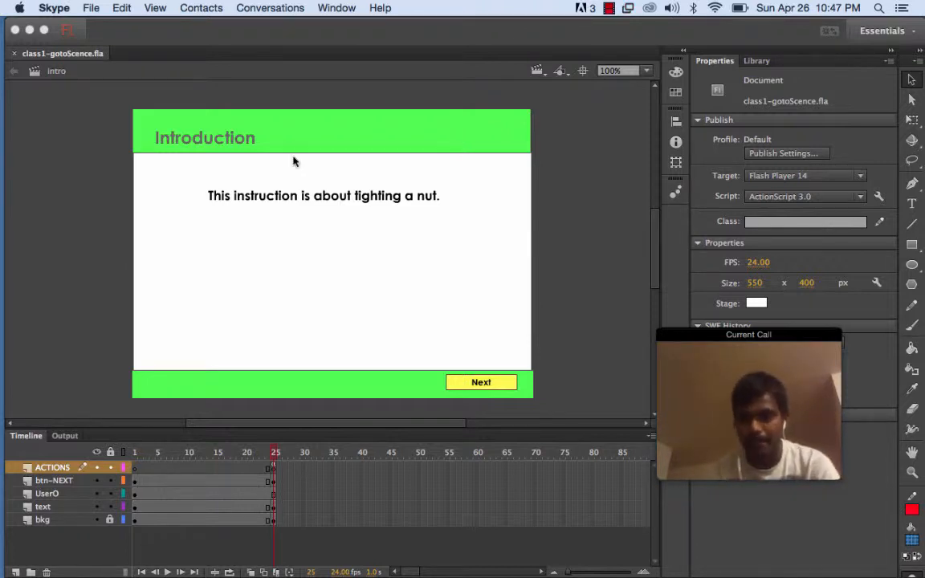
{"action": "left_click", "coordinate": [336, 8]}
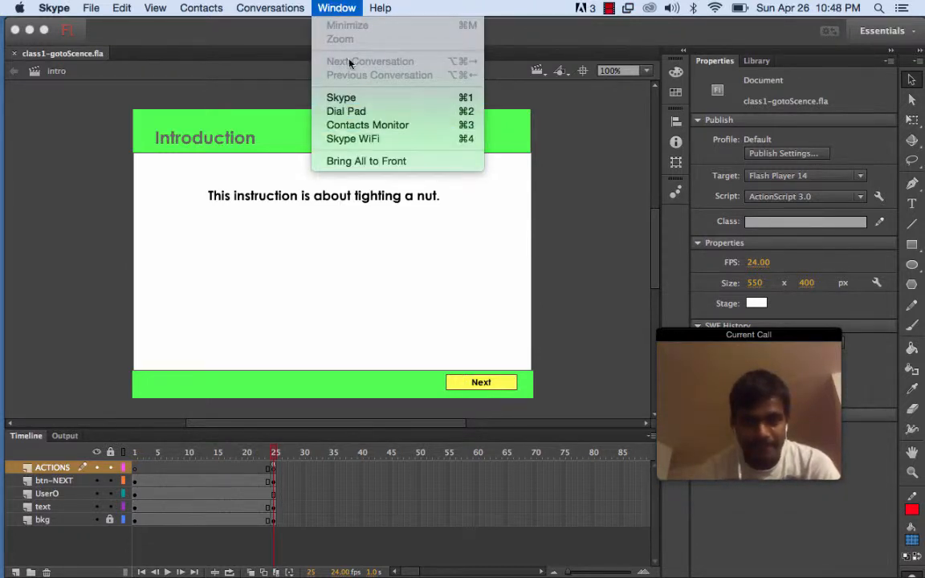
{"action": "left_click", "coordinate": [26, 257]}
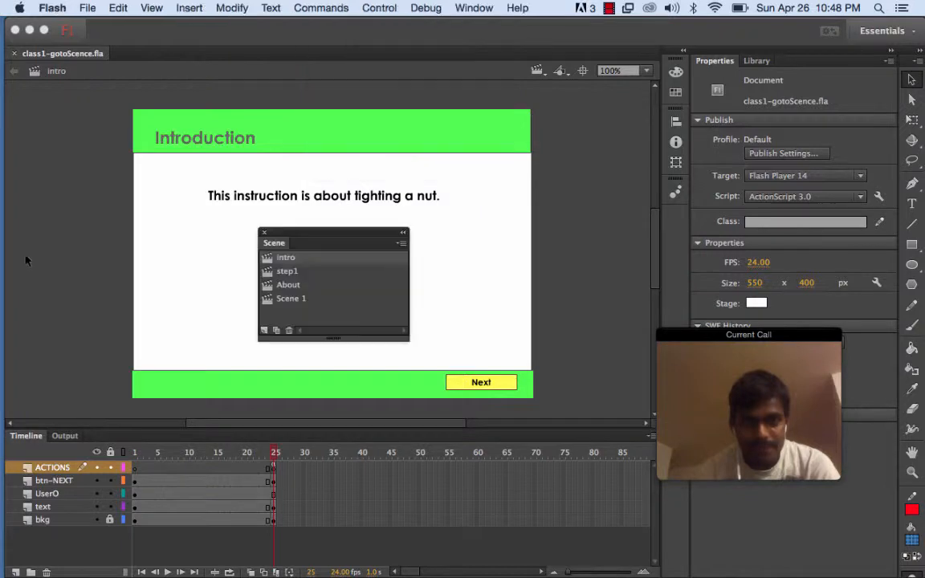
{"action": "left_click", "coordinate": [462, 9]}
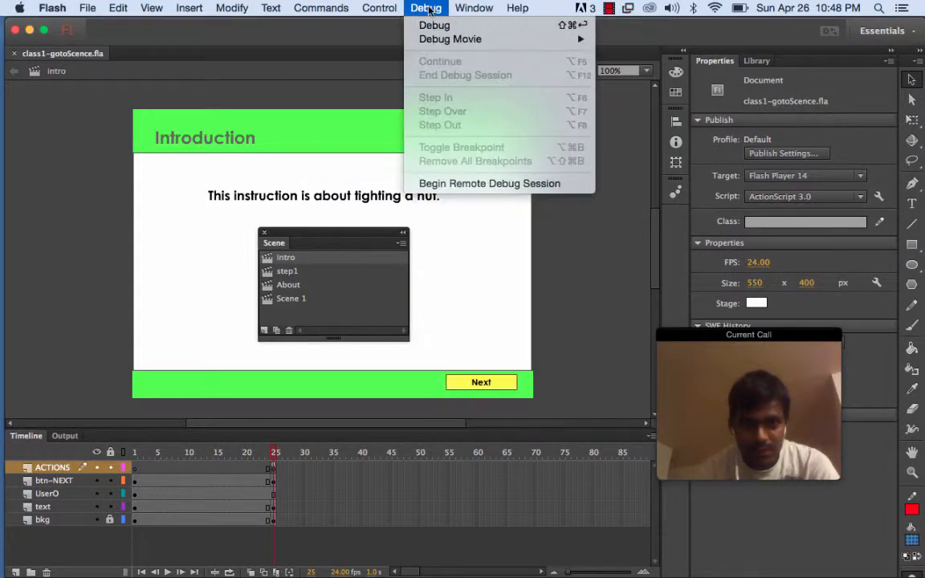
{"action": "mouse_move", "coordinate": [434, 6]}
{"action": "mouse_move", "coordinate": [470, 8]}
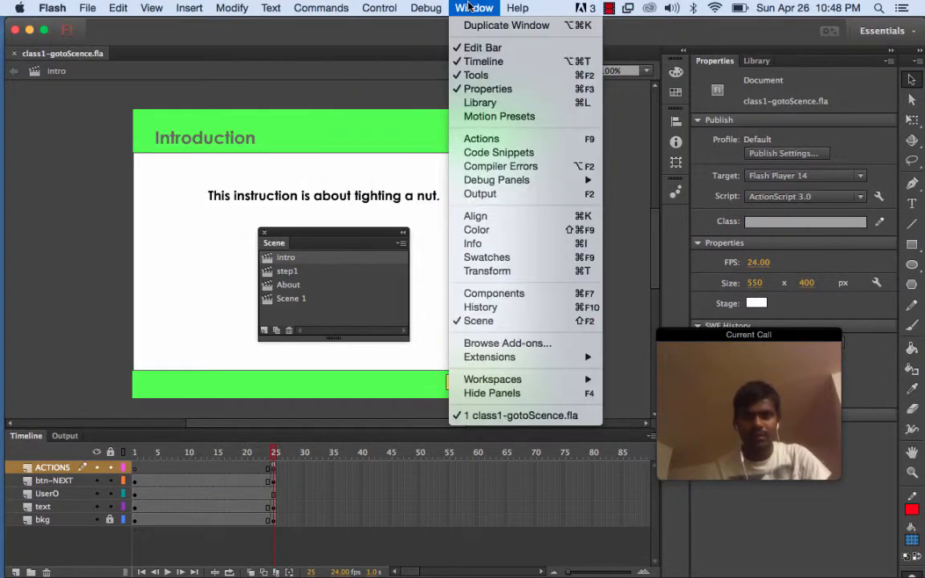
{"action": "left_click", "coordinate": [486, 322]}
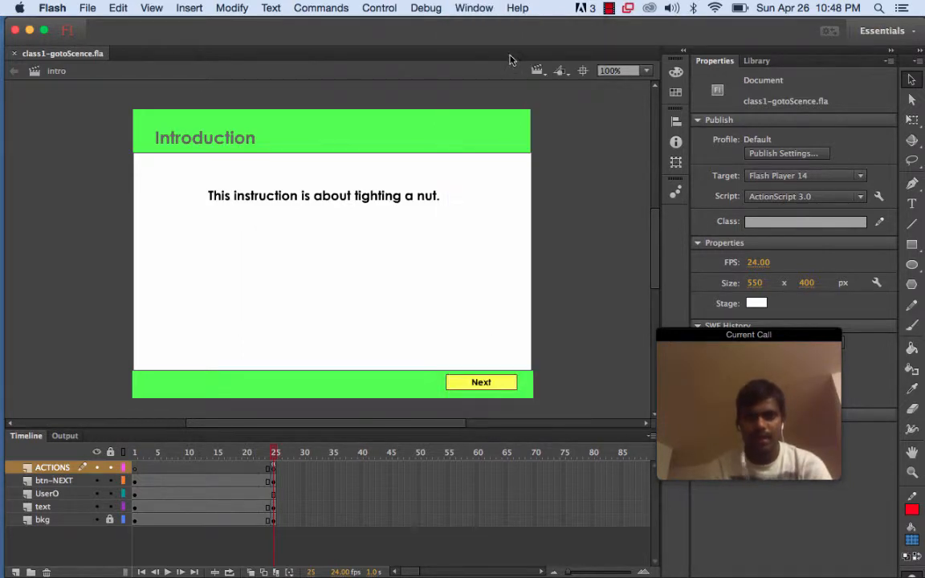
{"action": "left_click", "coordinate": [473, 7]}
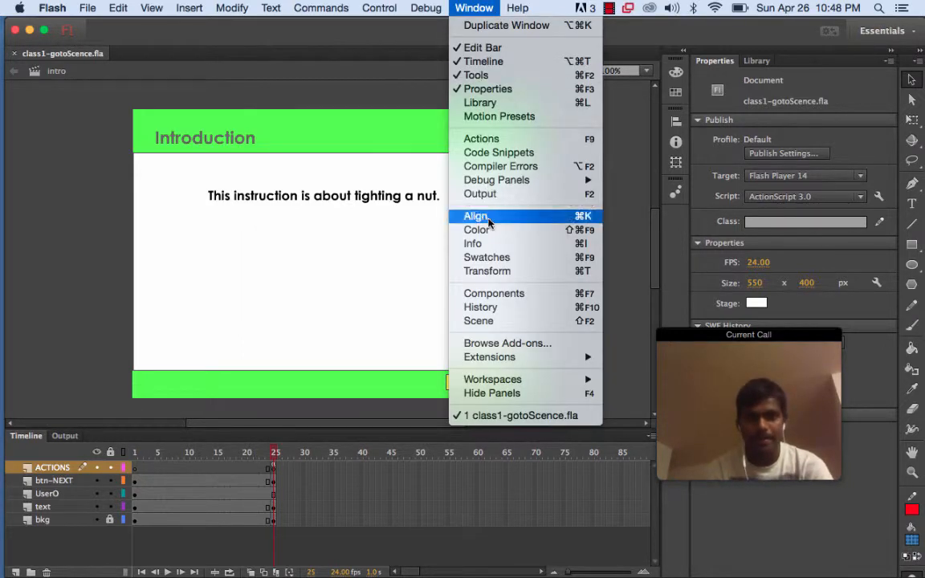
{"action": "left_click", "coordinate": [482, 323]}
{"action": "left_click", "coordinate": [486, 11]}
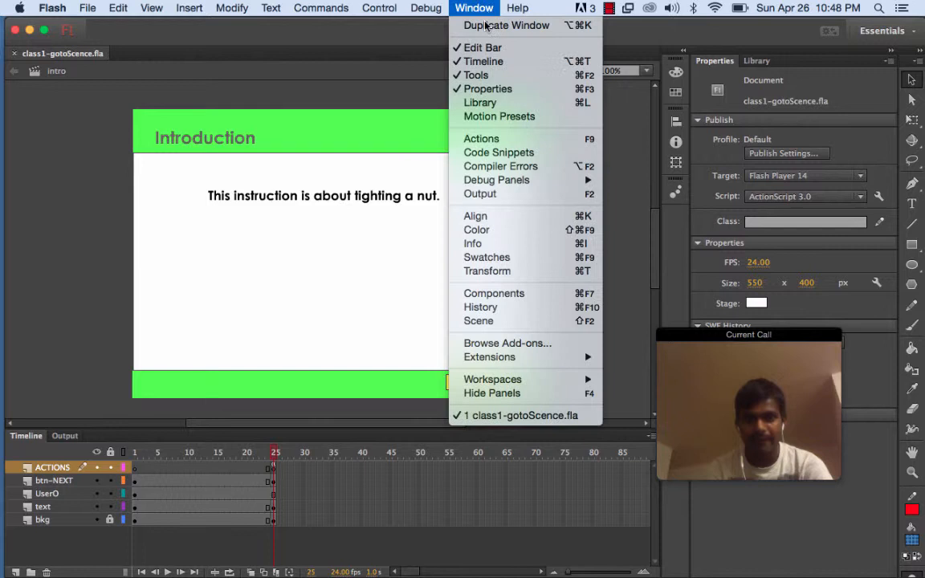
{"action": "left_click", "coordinate": [492, 321]}
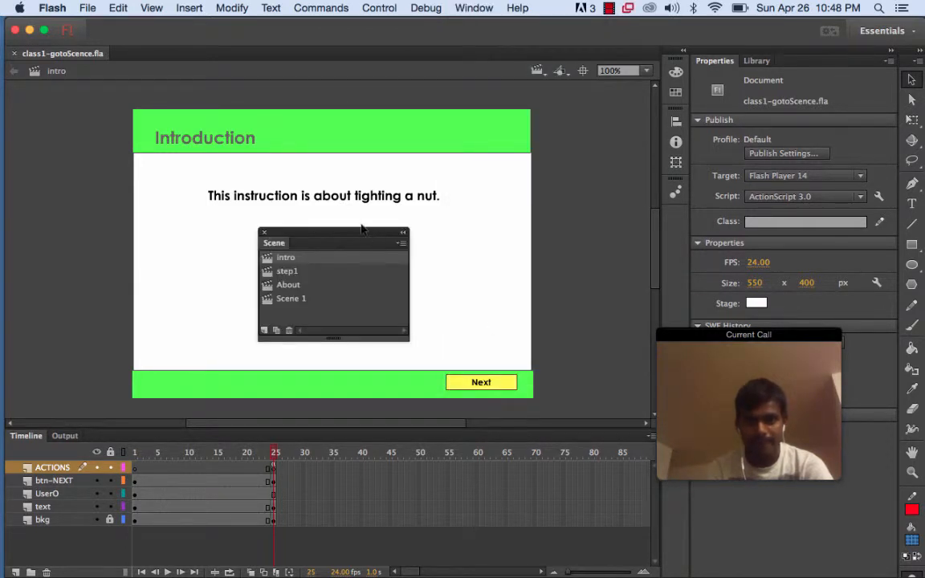
Move the Scene panel toward the stage's right side and add a new scene to the document
{"action": "left_click_drag", "start_coordinate": [361, 236], "coordinate": [473, 221]}
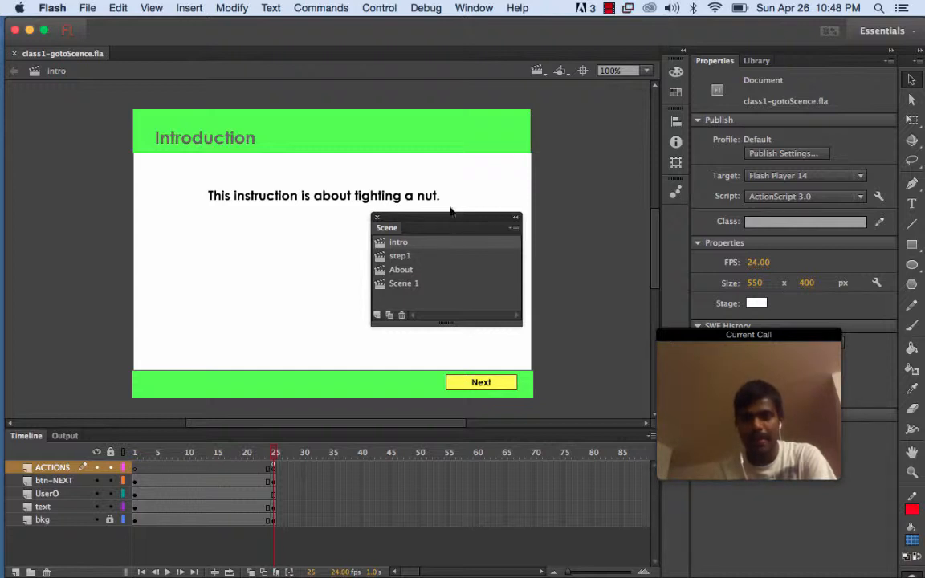
{"action": "left_click", "coordinate": [378, 316]}
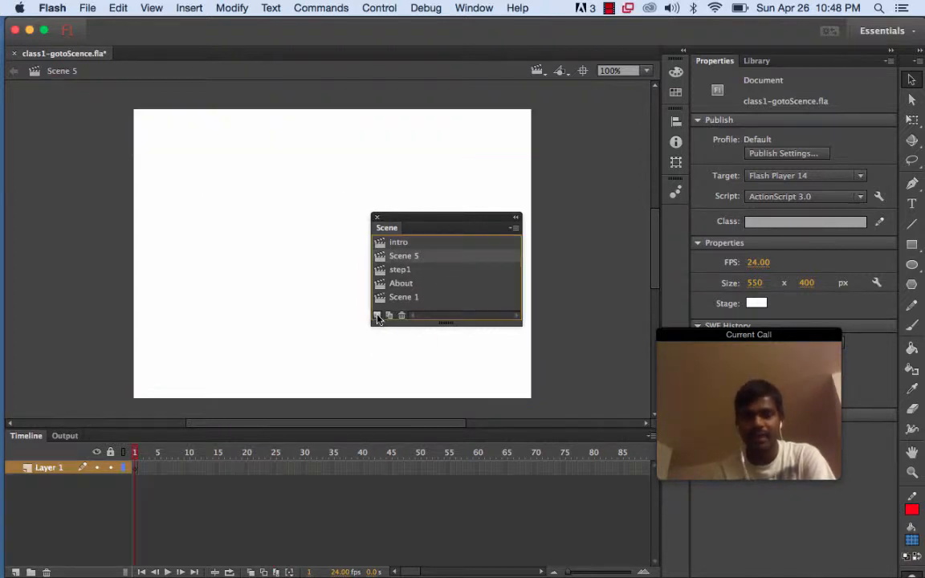
{"action": "double_click", "coordinate": [407, 257]}
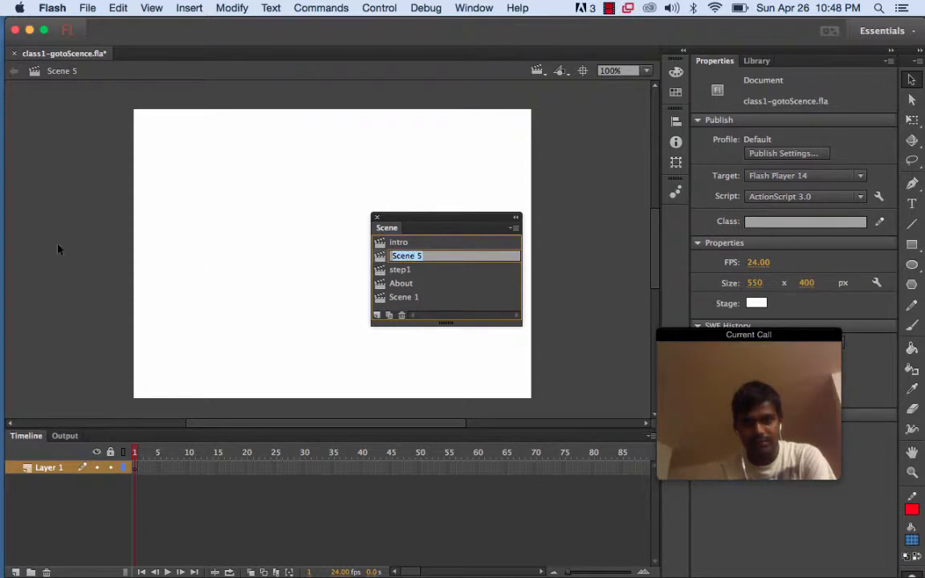
Switch to Skype, re-share the entire screen with the call, and return to Flash
{"action": "mouse_move", "coordinate": [2, 205]}
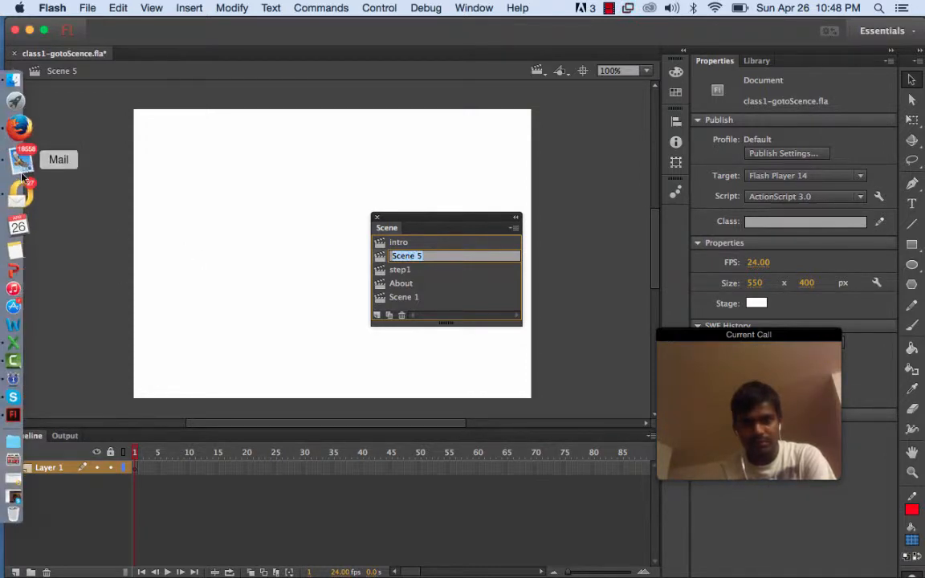
{"action": "left_click", "coordinate": [18, 361]}
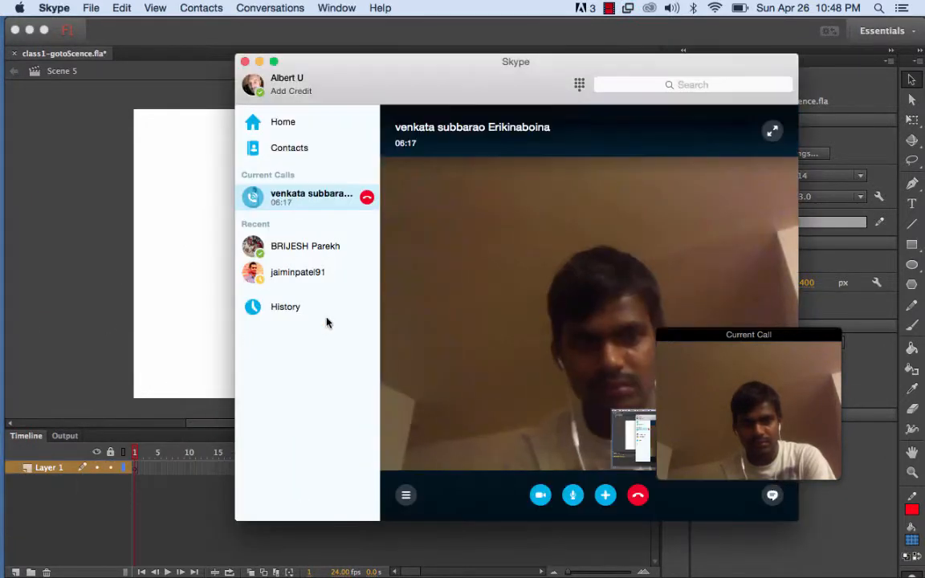
{"action": "double_click", "coordinate": [432, 135]}
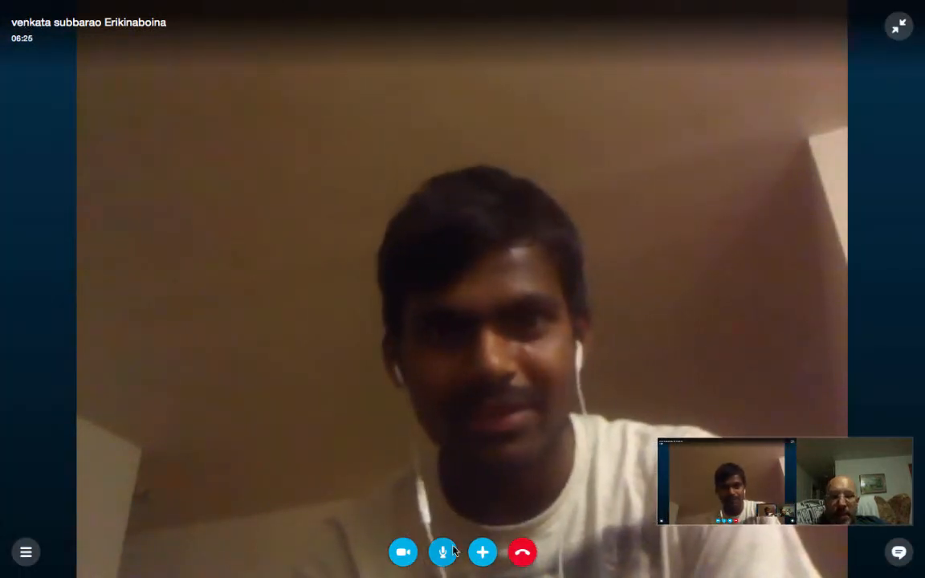
{"action": "left_click", "coordinate": [481, 552]}
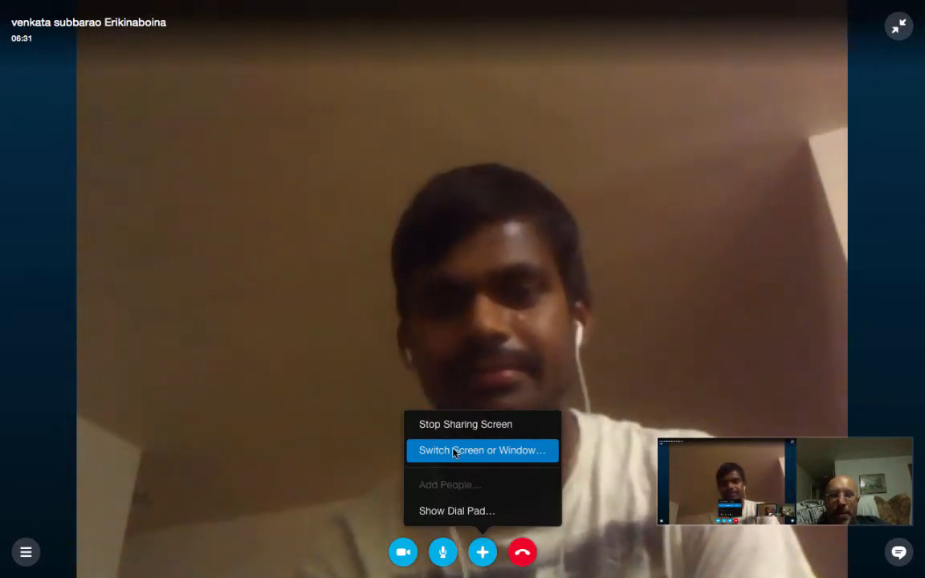
{"action": "left_click", "coordinate": [453, 452]}
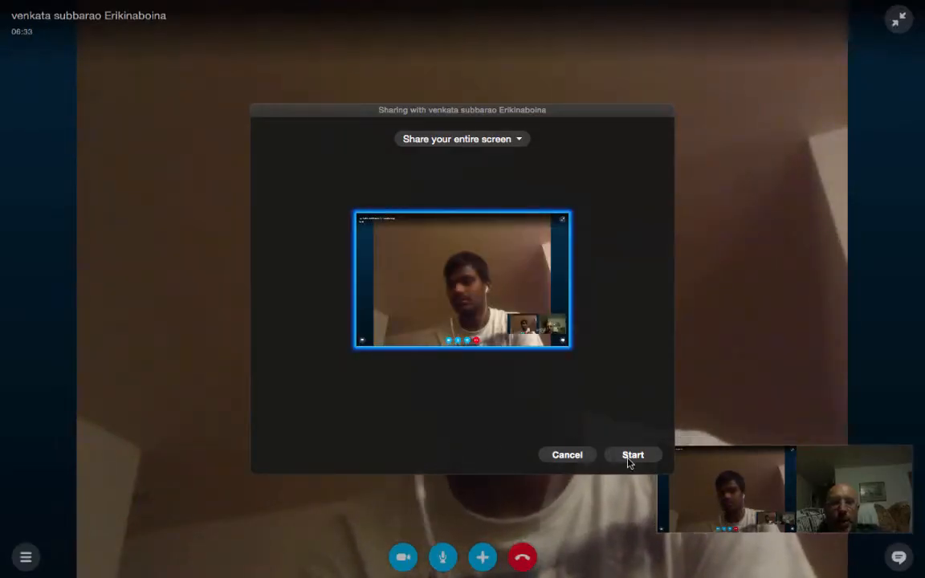
{"action": "left_click", "coordinate": [631, 457]}
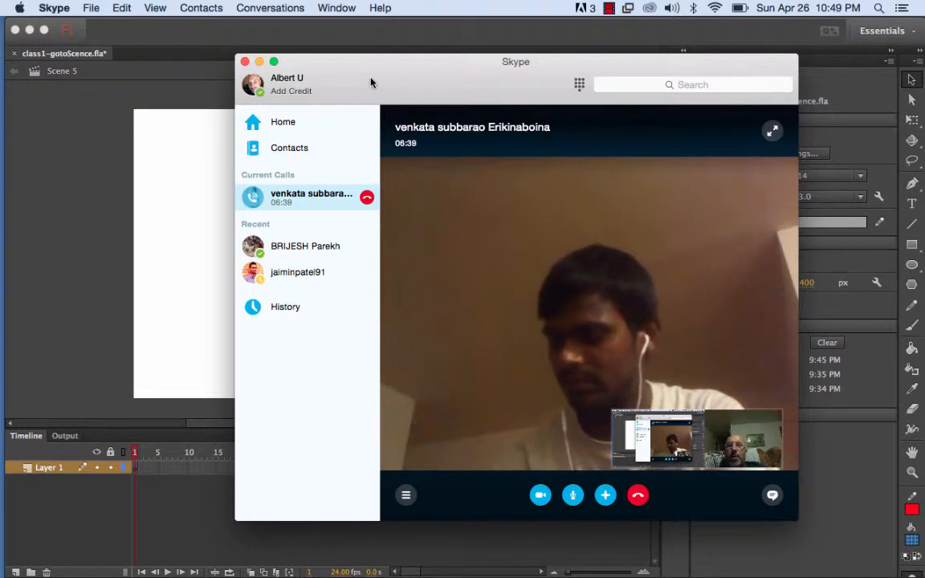
{"action": "left_click", "coordinate": [69, 271]}
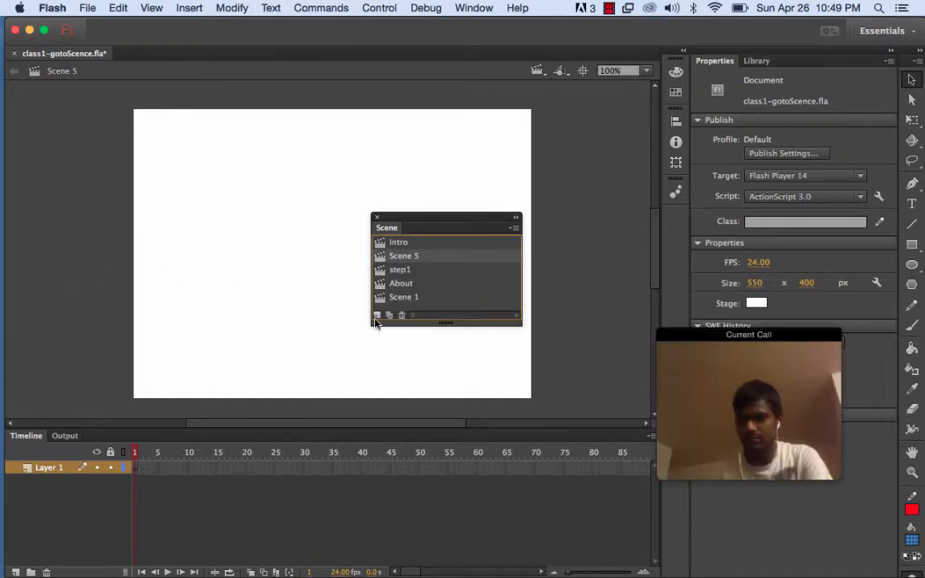
Rename Scene 5 in the Scene panel to the presenter's first name
{"action": "double_click", "coordinate": [425, 255]}
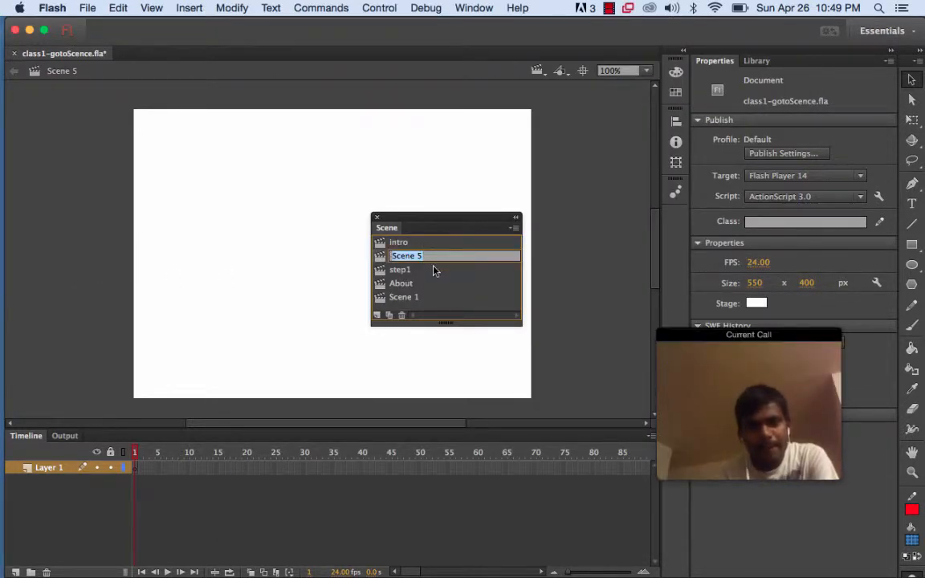
{"action": "type", "text": "B"}
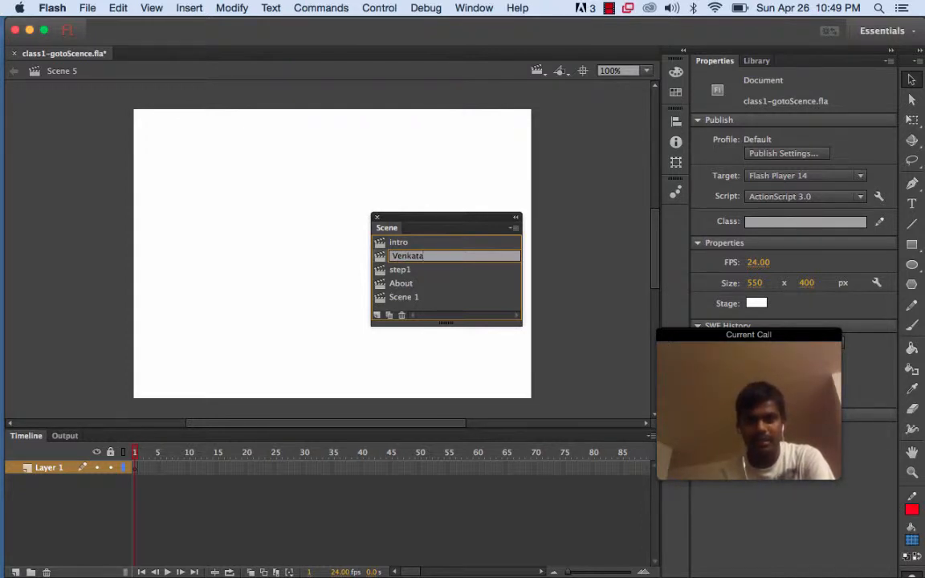
{"action": "key", "text": "Return"}
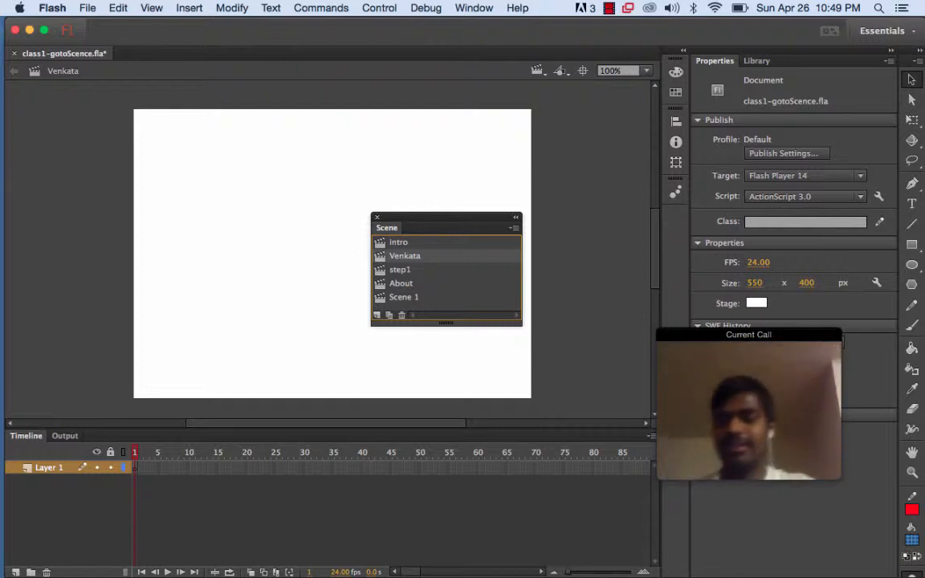
Rename the new scene's Layer 1 to bkg
{"action": "left_click_drag", "start_coordinate": [459, 220], "coordinate": [556, 187]}
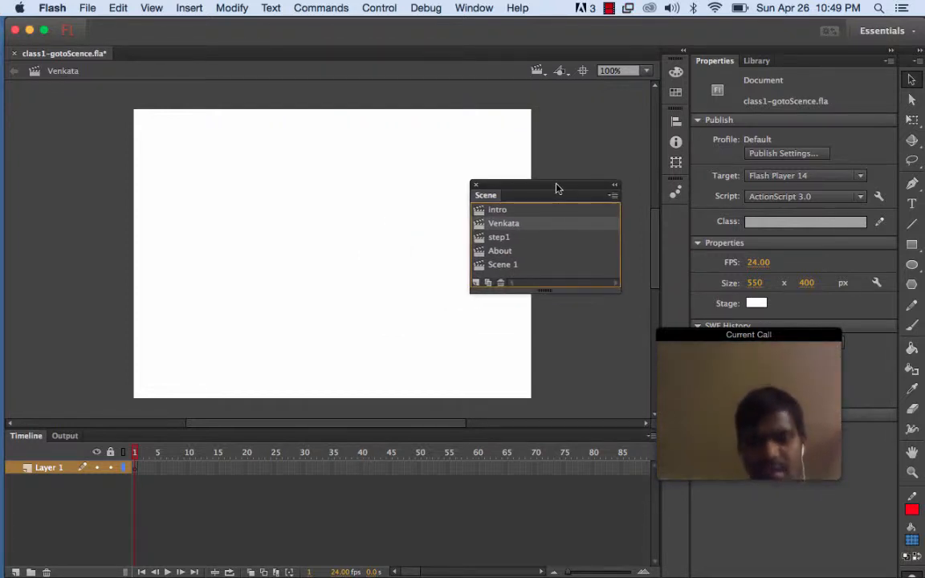
{"action": "double_click", "coordinate": [49, 468]}
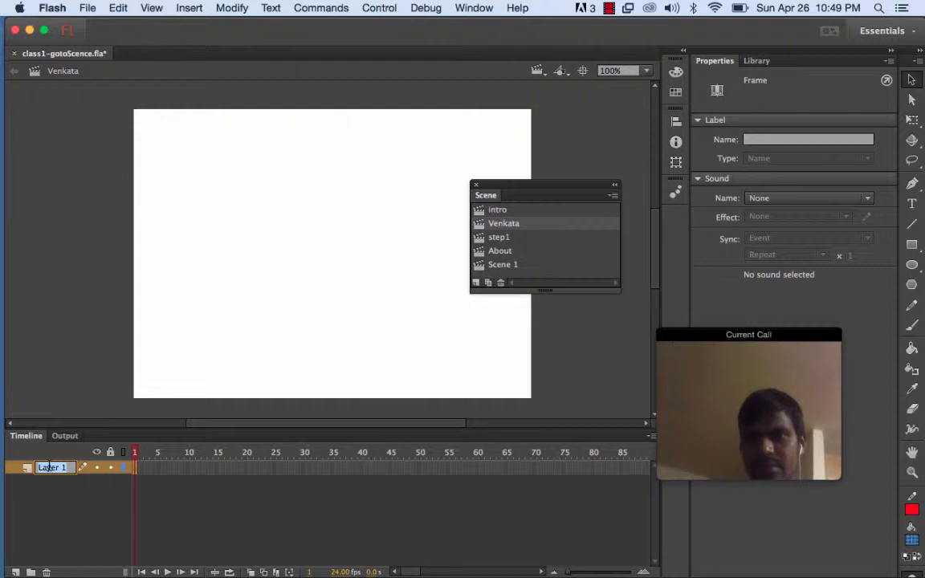
{"action": "key", "text": "BackSpace"}
{"action": "type", "text": "b"}
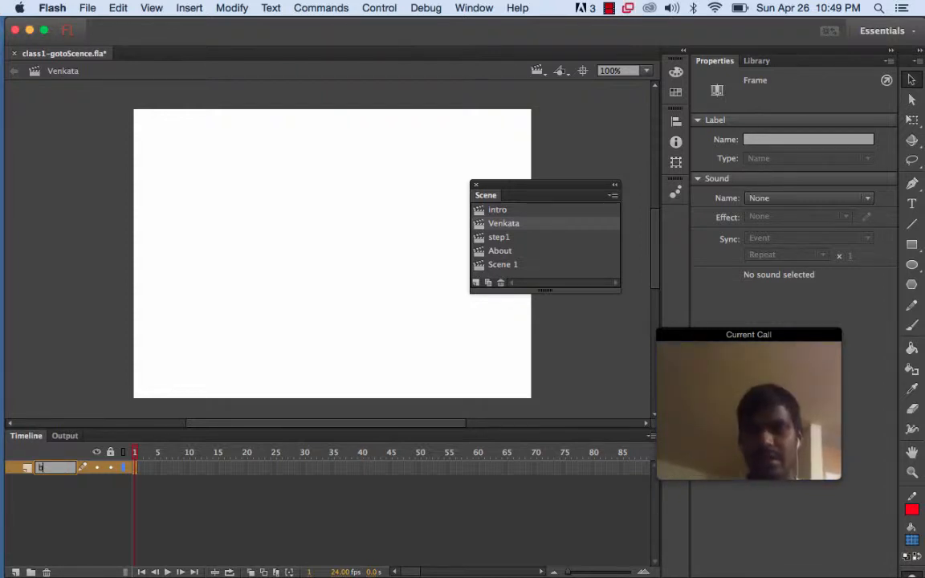
{"action": "type", "text": "kg"}
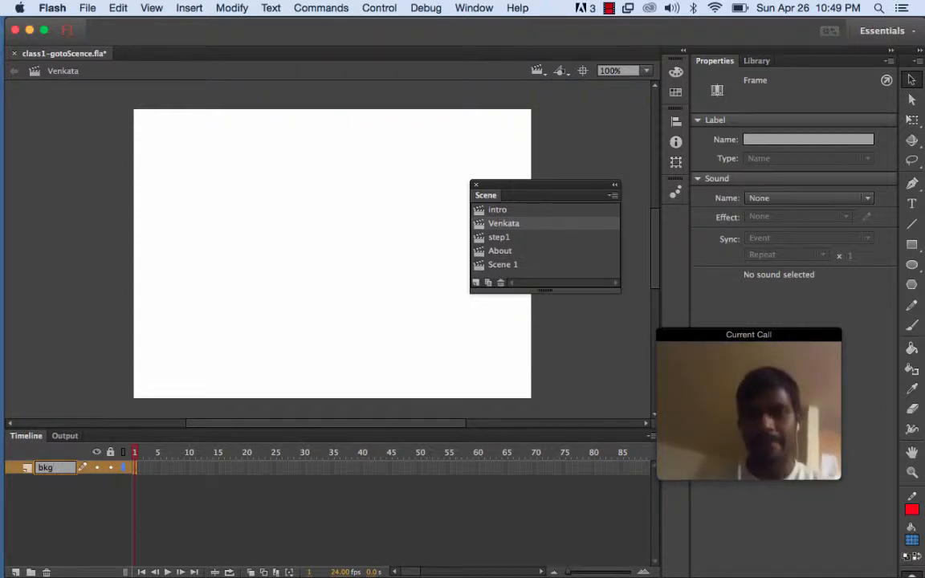
{"action": "key", "text": "Return"}
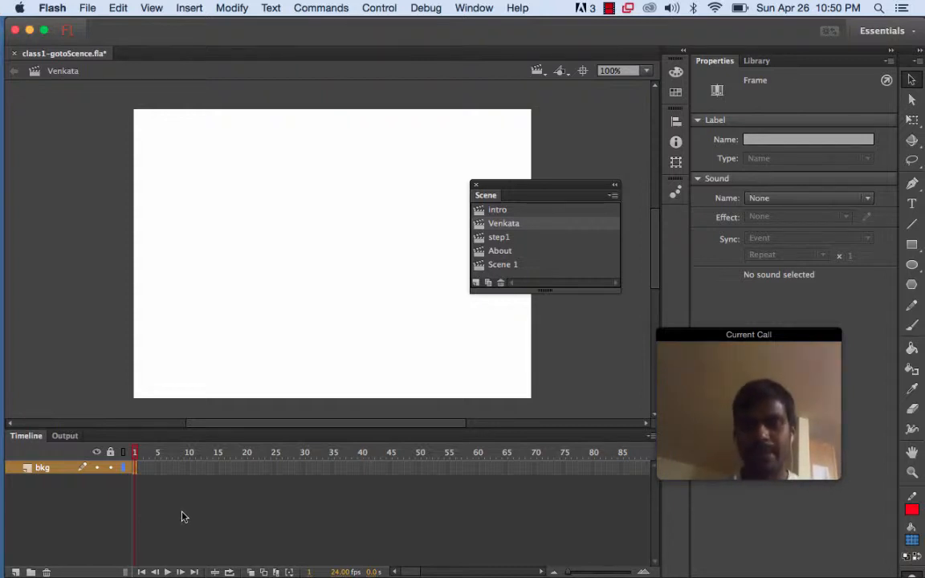
Draw a green-filled rectangle across the stage's bottom edge, about 572 by 40 px
{"action": "left_click", "coordinate": [911, 246]}
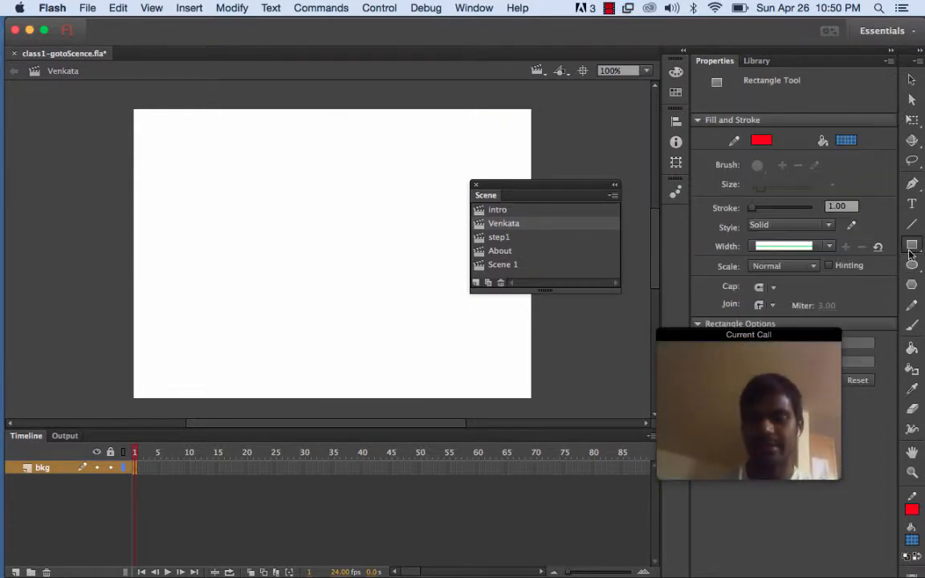
{"action": "left_click", "coordinate": [846, 140]}
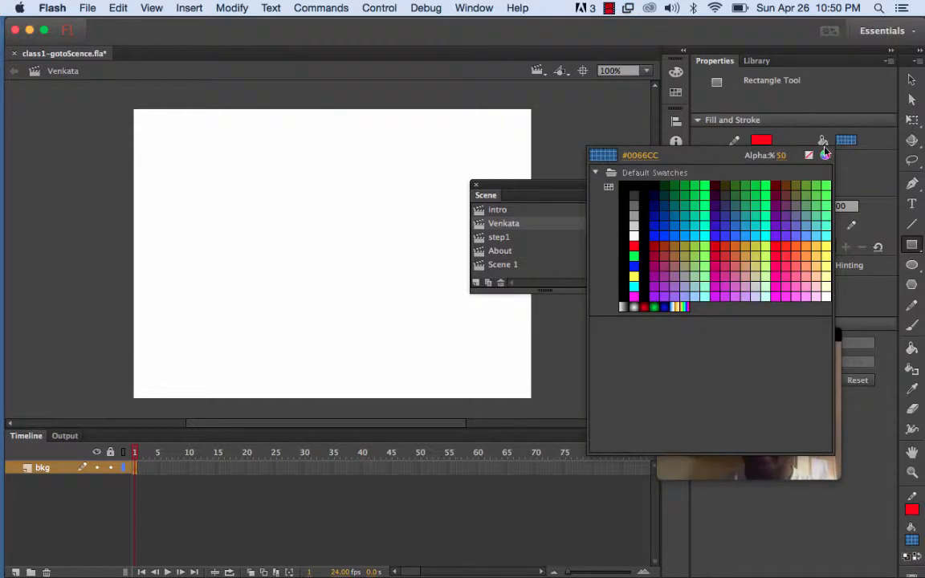
{"action": "left_click", "coordinate": [707, 179]}
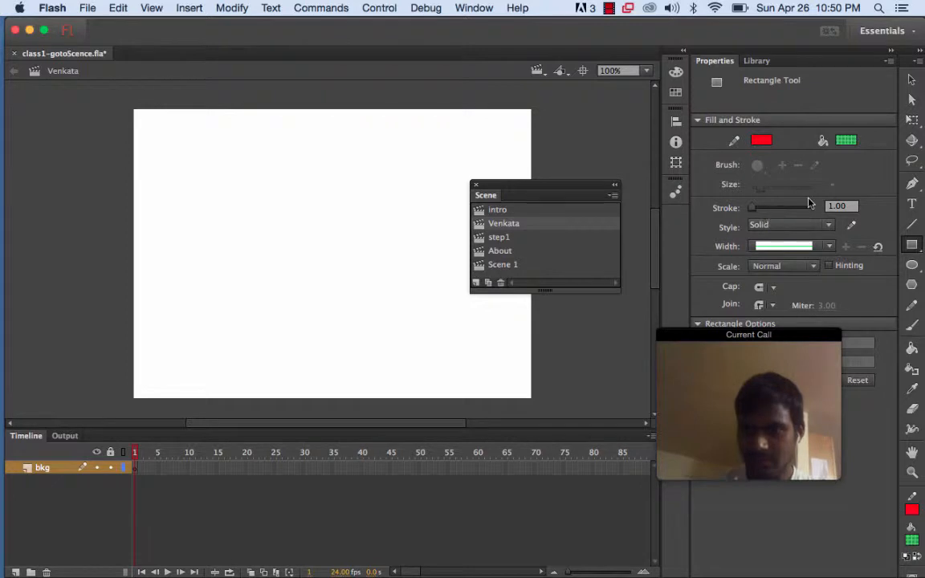
{"action": "left_click", "coordinate": [851, 141]}
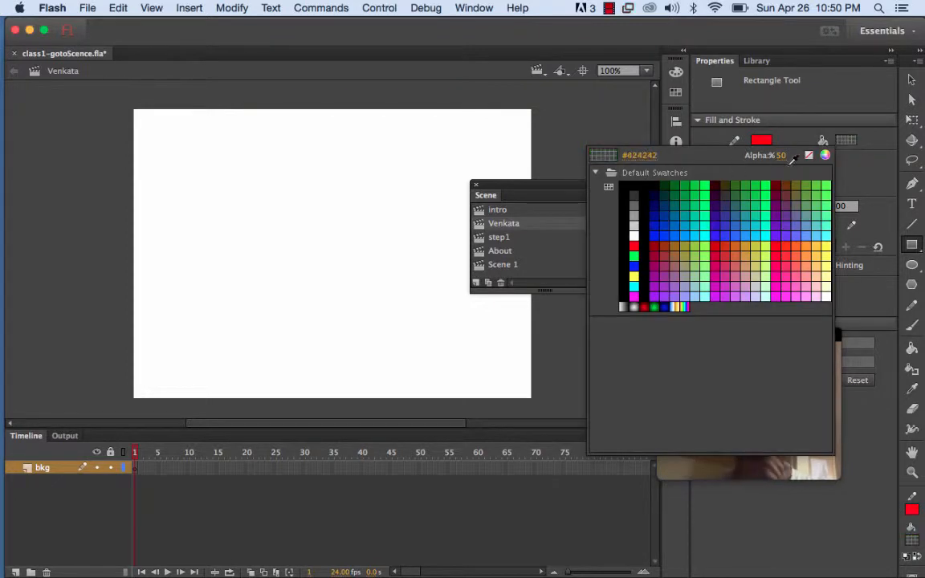
{"action": "left_click", "coordinate": [691, 183]}
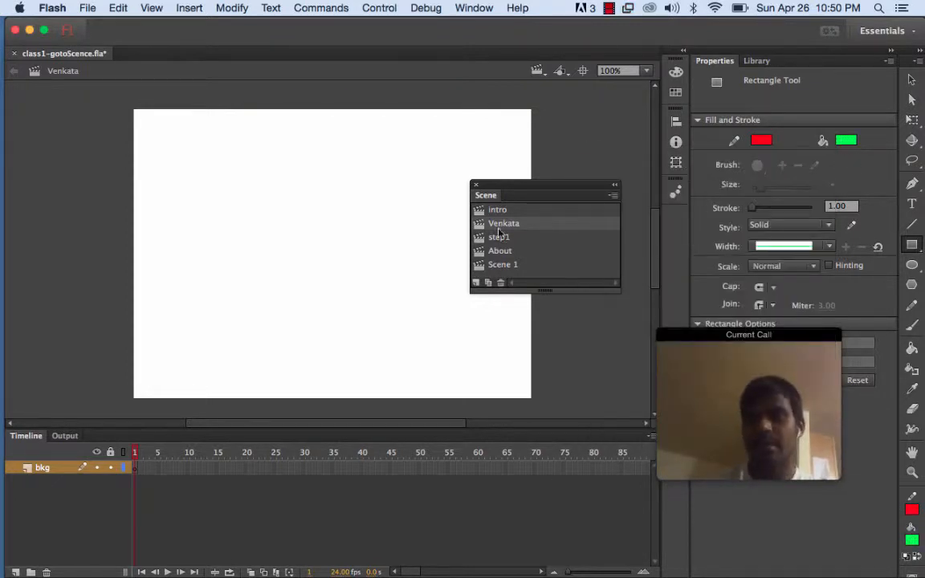
{"action": "left_click_drag", "start_coordinate": [119, 371], "coordinate": [531, 400]}
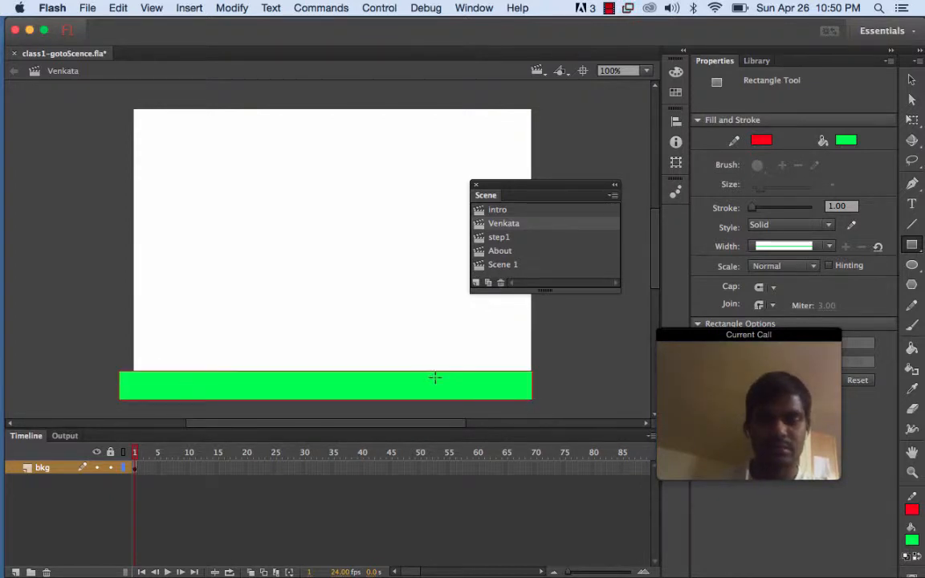
Move the green bar so its left edge lines up with the stage's left edge
{"action": "left_click", "coordinate": [912, 80]}
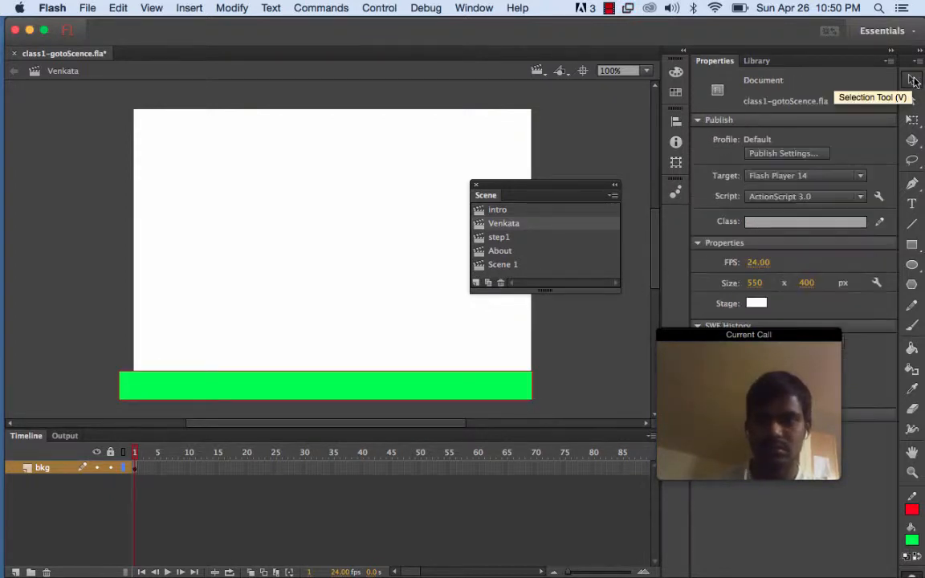
{"action": "left_click", "coordinate": [406, 387]}
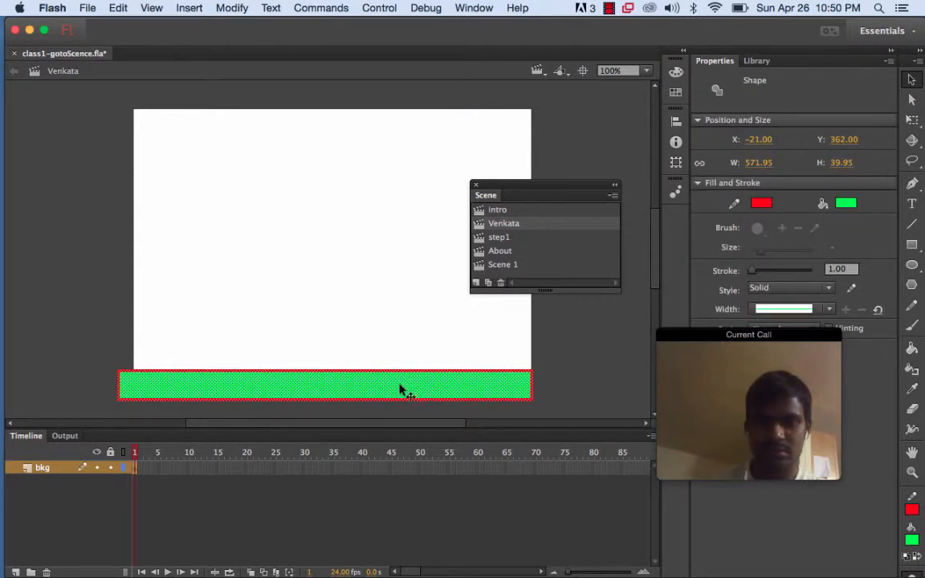
{"action": "mouse_move", "coordinate": [402, 388]}
{"action": "left_mouse_down"}
{"action": "mouse_move", "coordinate": [426, 387]}
{"action": "mouse_move", "coordinate": [416, 385]}
{"action": "left_mouse_up"}
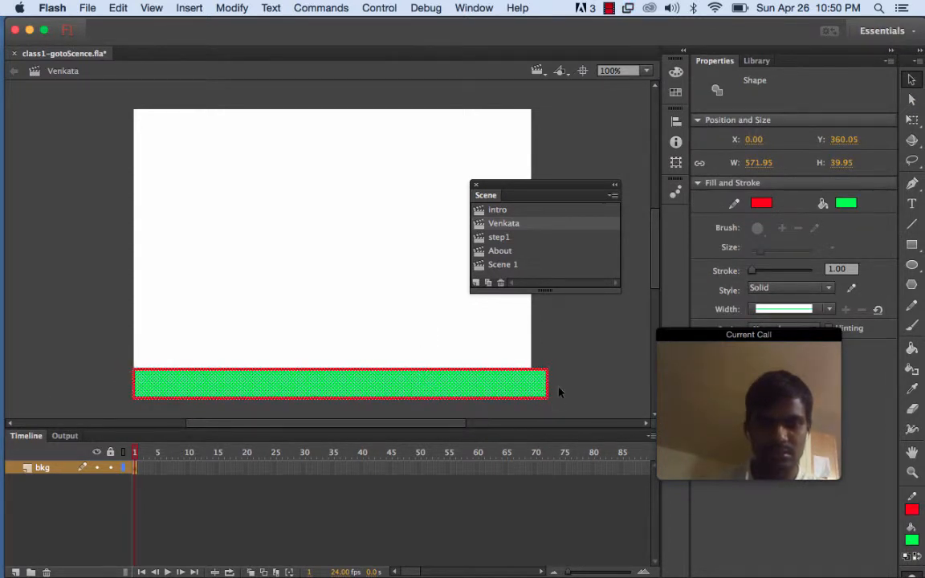
Resize the green bar with the Free Transform tool to about 556 px wide so it spans the stage
{"action": "left_click", "coordinate": [911, 120]}
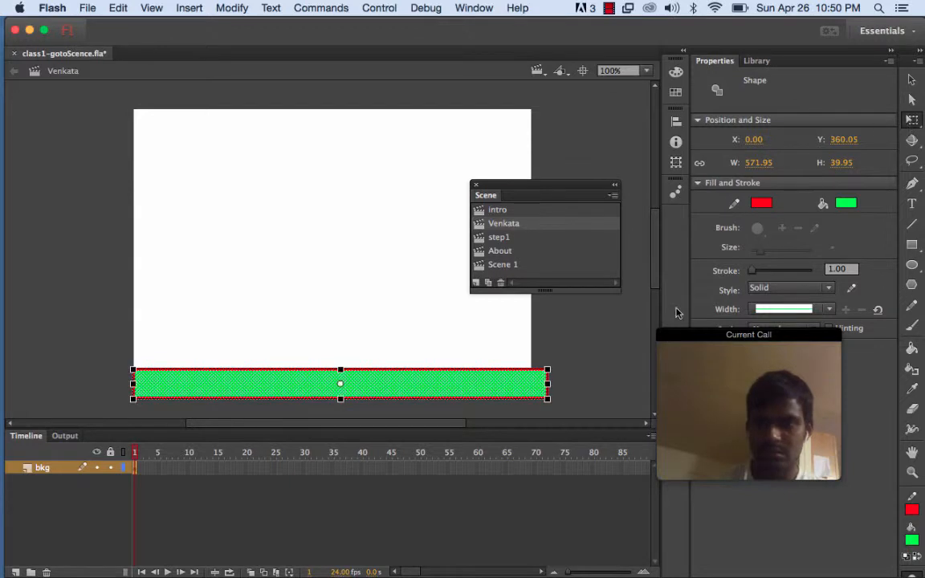
{"action": "left_click_drag", "start_coordinate": [561, 377], "coordinate": [550, 377]}
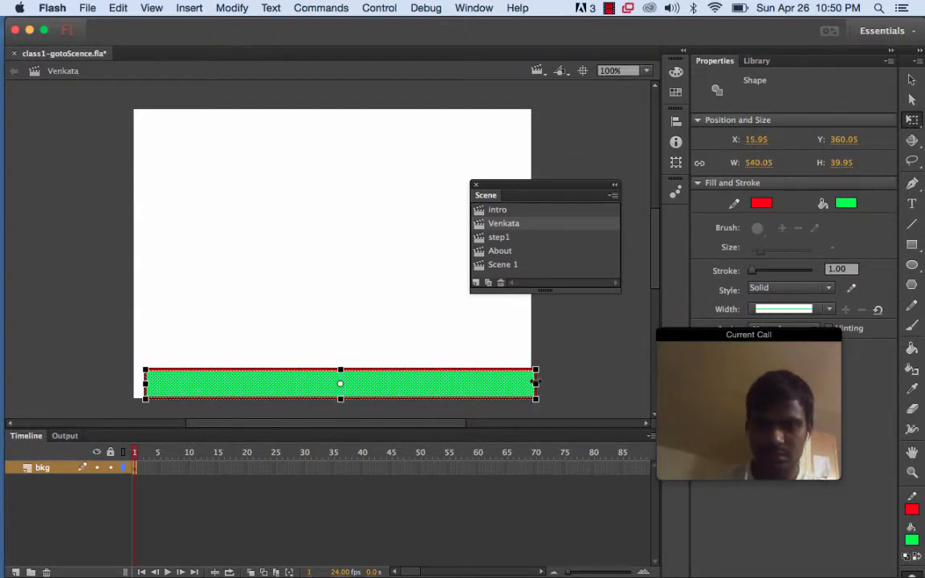
{"action": "left_click_drag", "start_coordinate": [496, 388], "coordinate": [491, 386]}
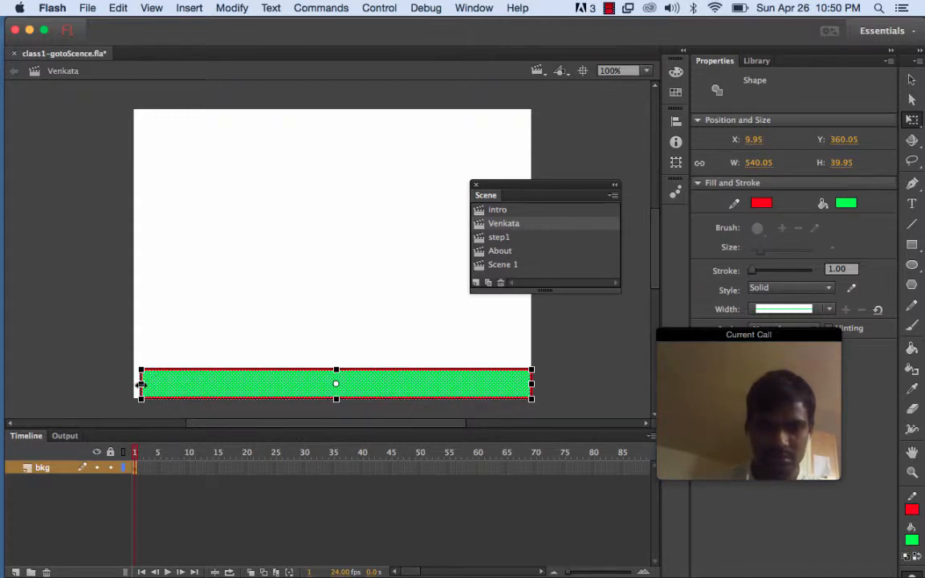
{"action": "left_click_drag", "start_coordinate": [139, 385], "coordinate": [133, 385]}
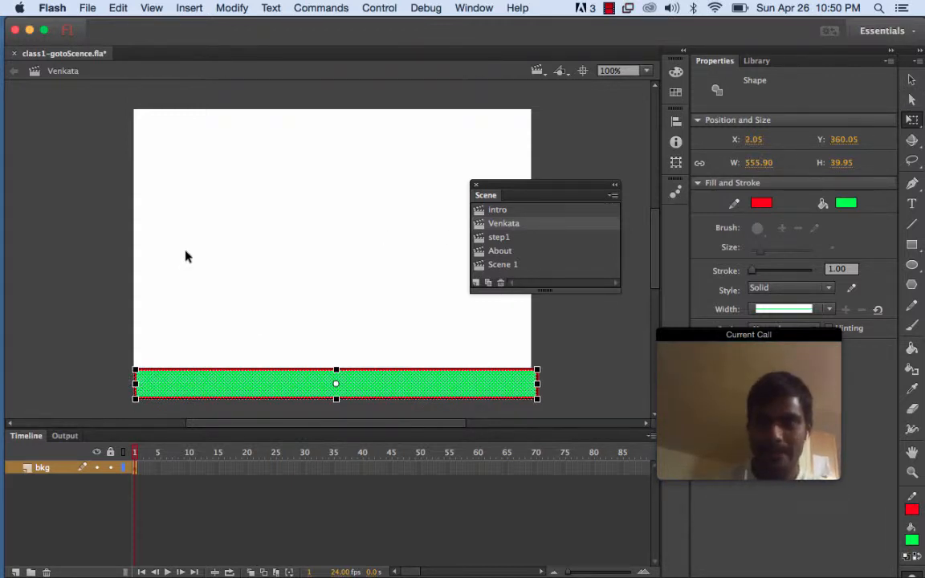
{"action": "left_click", "coordinate": [63, 292]}
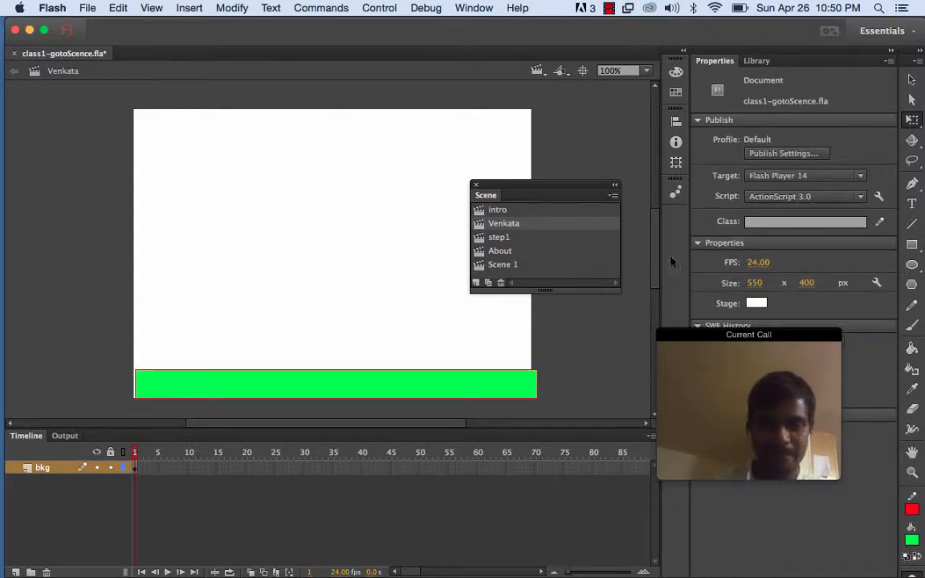
Paste a copy of the green bar and move it to the stage's top edge
{"action": "left_click", "coordinate": [468, 381]}
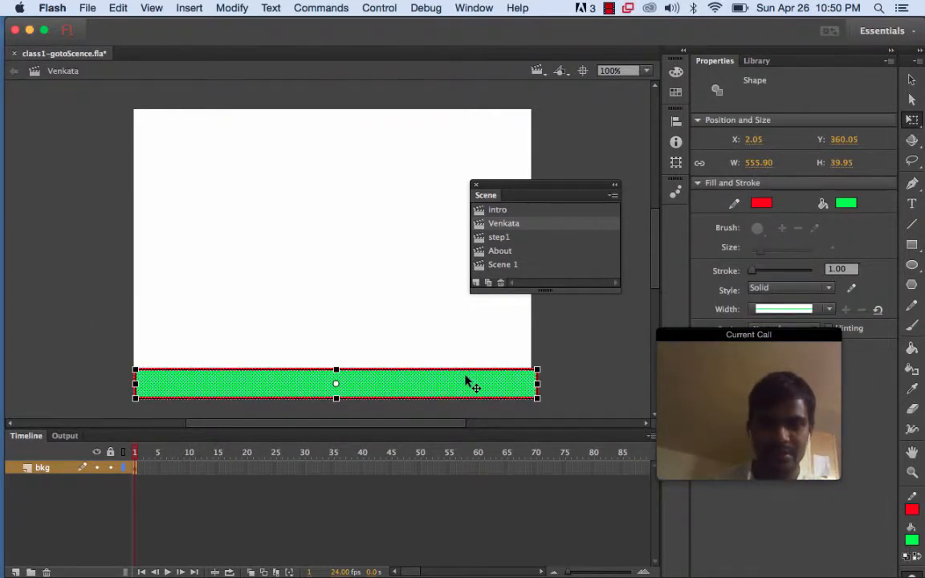
{"action": "key", "text": "ctrl+v"}
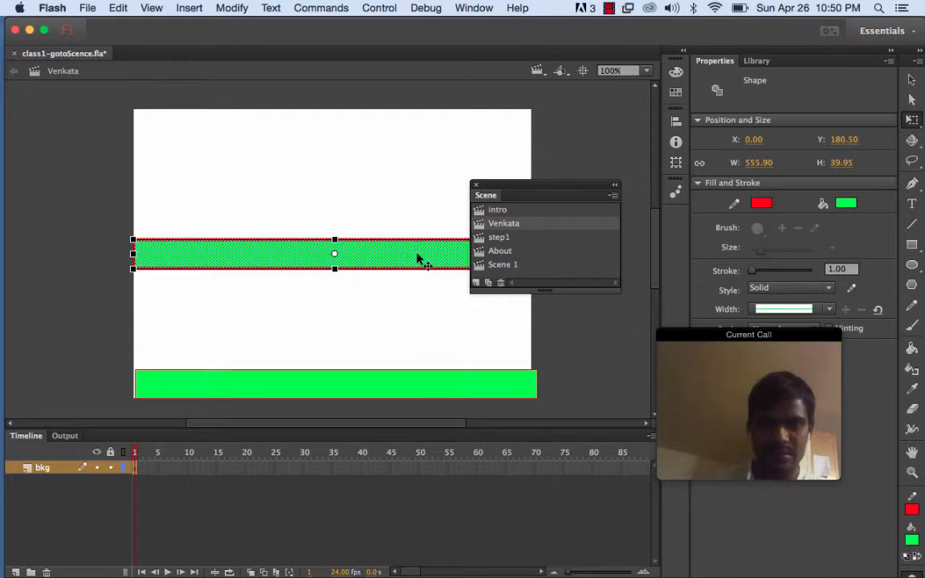
{"action": "left_click_drag", "start_coordinate": [417, 258], "coordinate": [417, 131]}
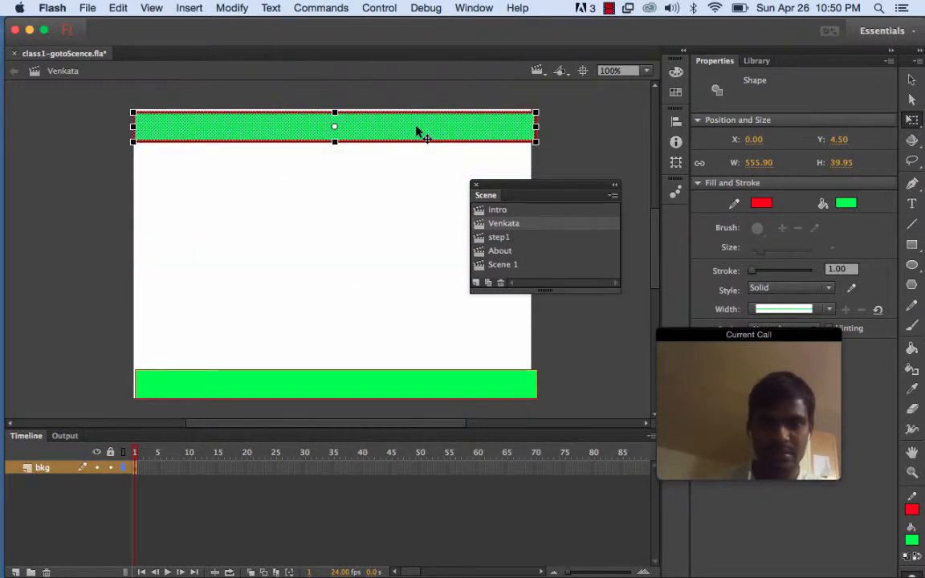
{"action": "key", "text": "Up"}
{"action": "key", "text": "Up"}
{"action": "key", "text": "Up"}
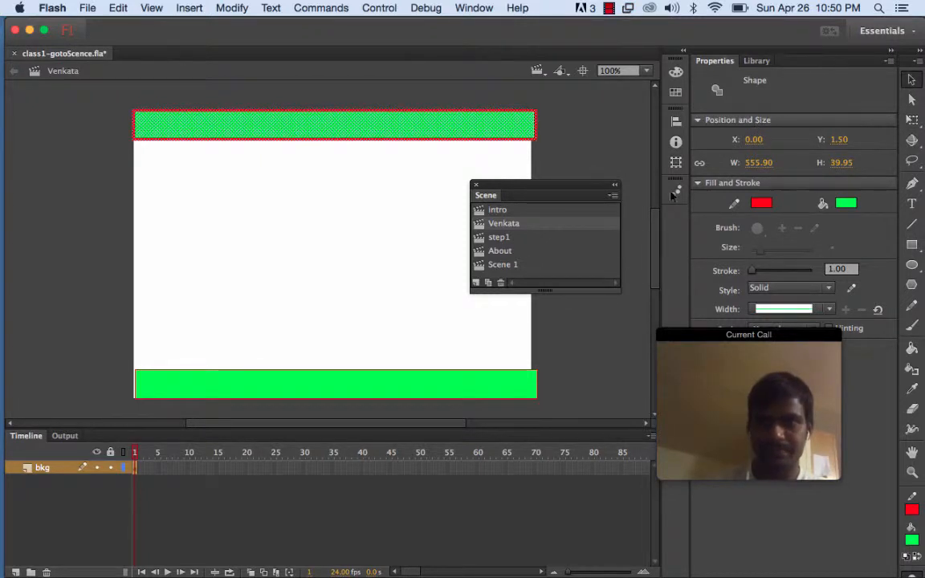
{"action": "left_click", "coordinate": [591, 149]}
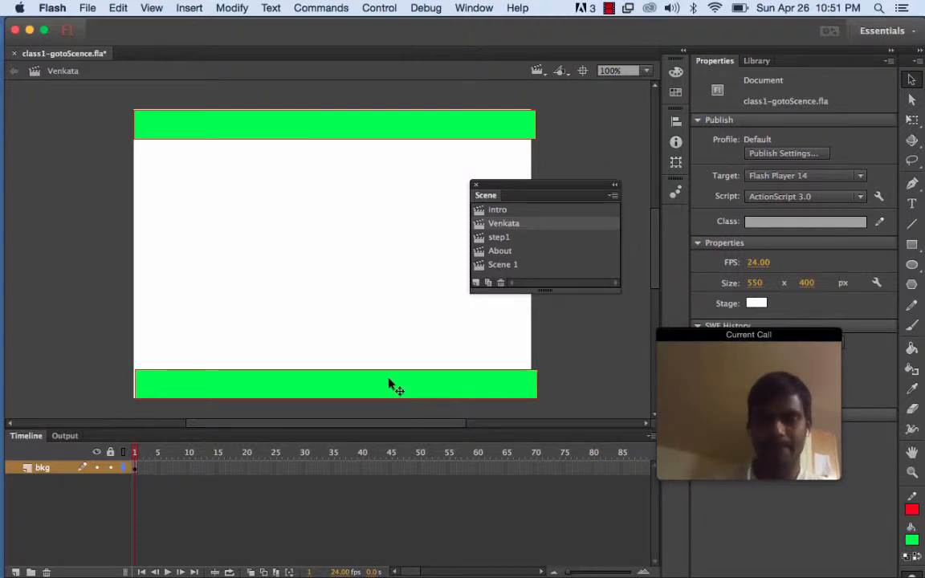
Select each green bar in turn to inspect its position and size, then deselect
{"action": "left_click", "coordinate": [428, 387]}
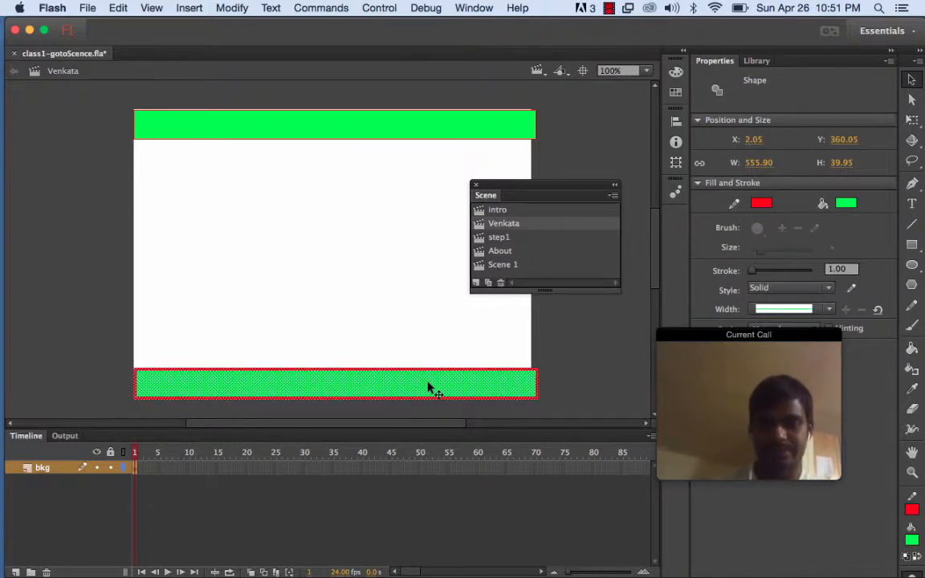
{"action": "left_click", "coordinate": [426, 133]}
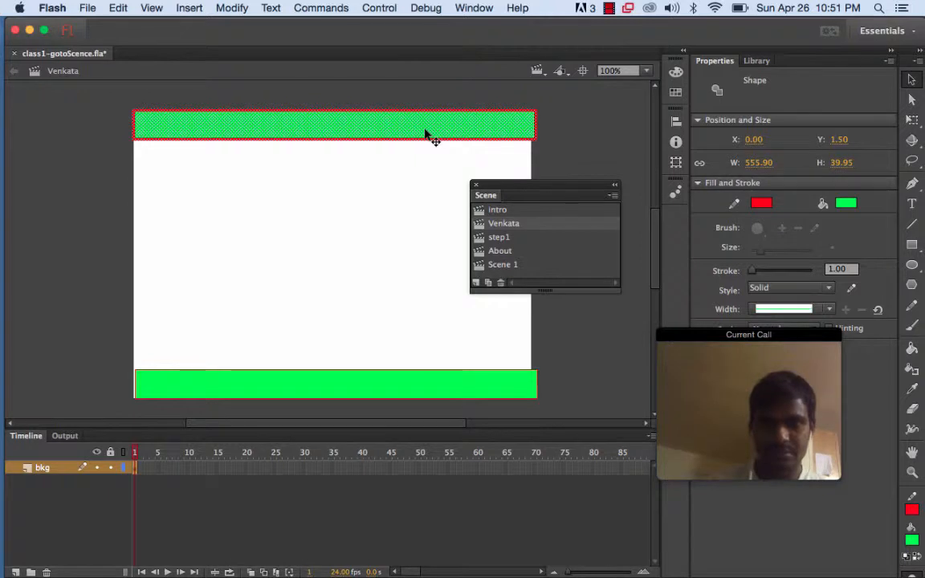
{"action": "left_click", "coordinate": [108, 325]}
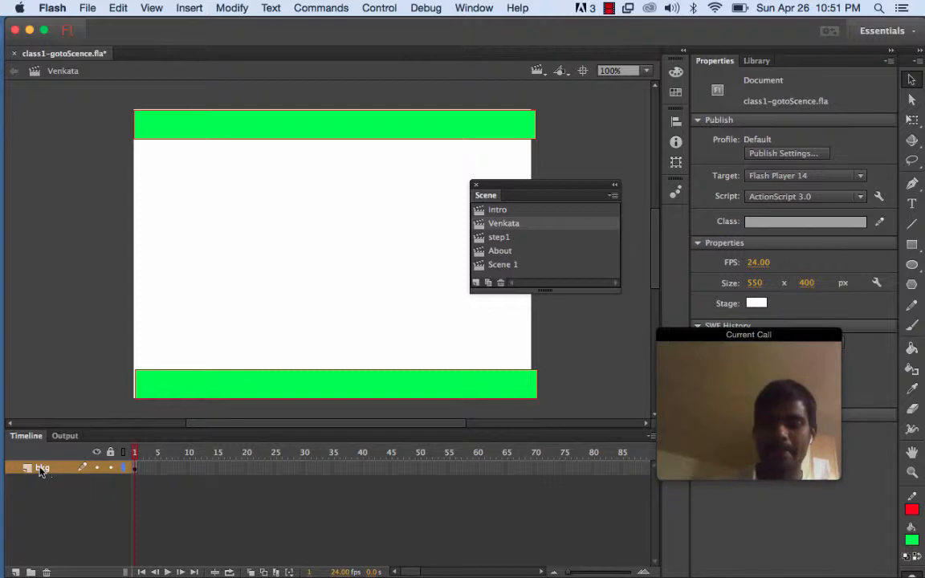
Add a new layer above bkg and name it btn-next
{"action": "left_click", "coordinate": [15, 572]}
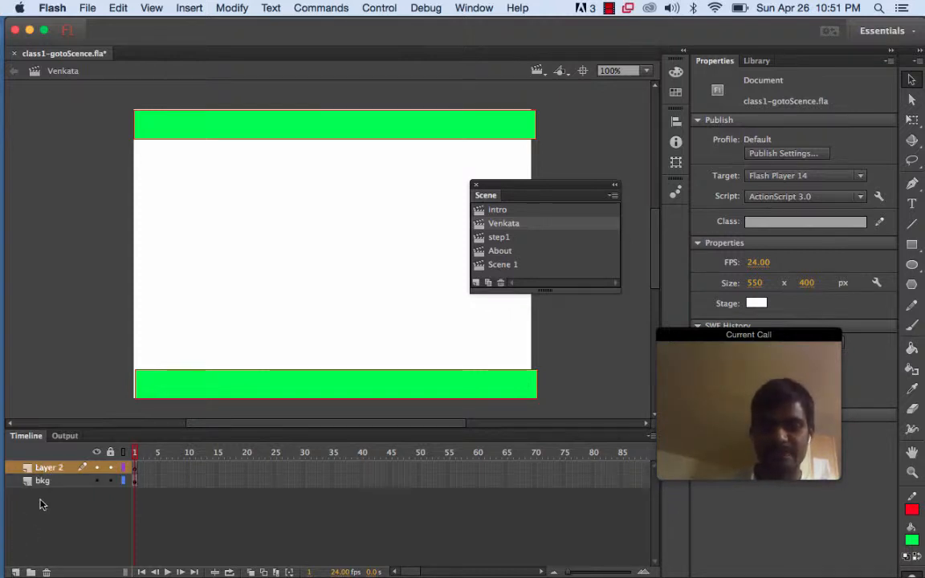
{"action": "double_click", "coordinate": [48, 469]}
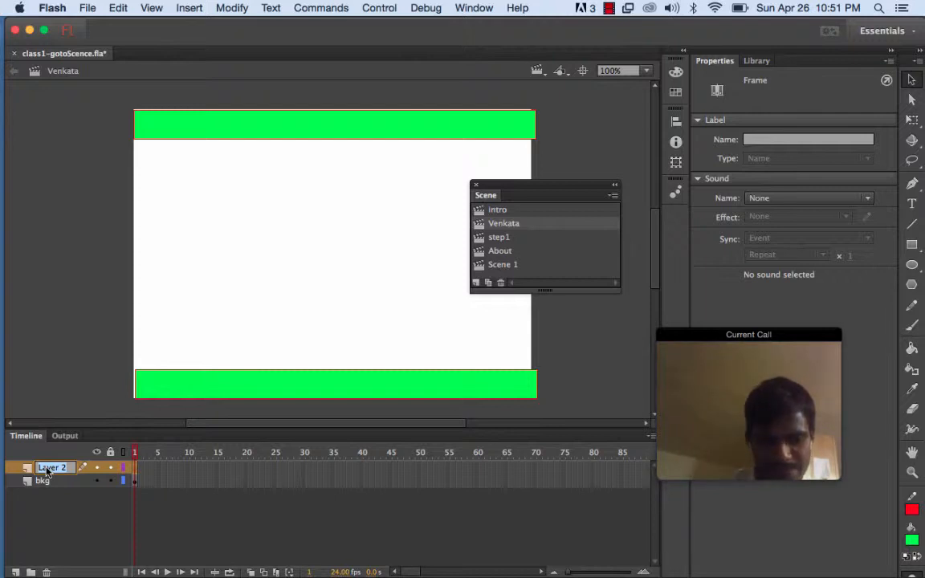
{"action": "type", "text": "next"}
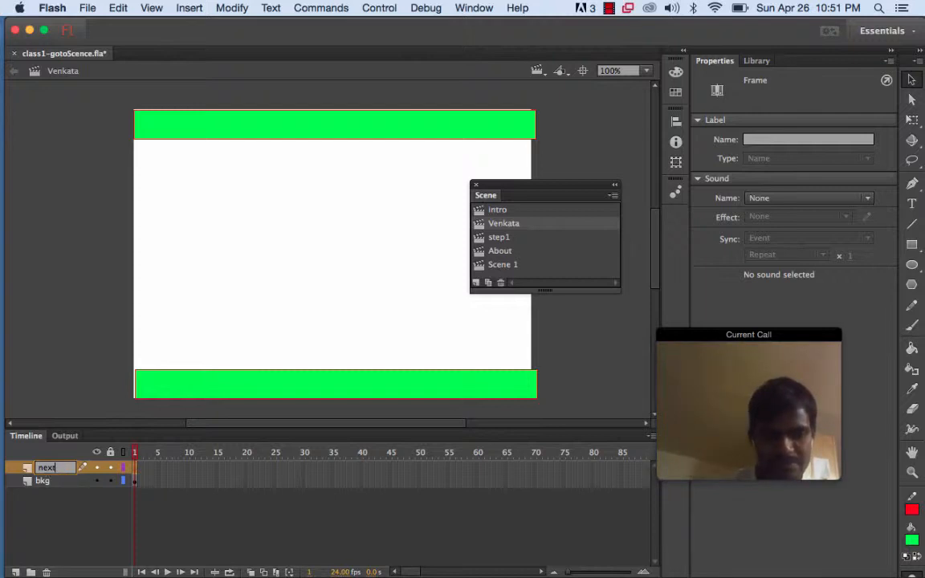
{"action": "key", "text": "BackSpace"}
{"action": "key", "text": "BackSpace"}
{"action": "key", "text": "BackSpace"}
{"action": "key", "text": "BackSpace"}
{"action": "type", "text": "btn"}
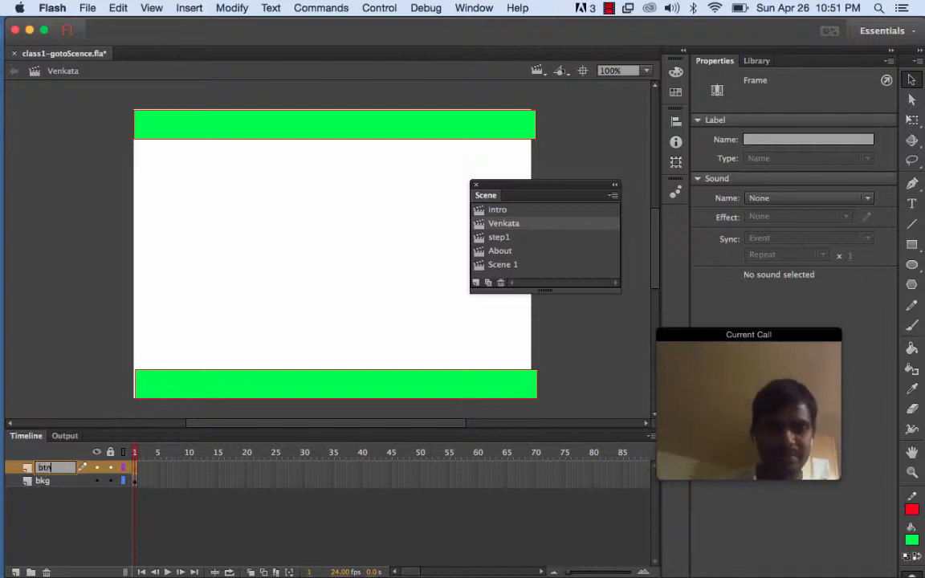
{"action": "type", "text": "-next"}
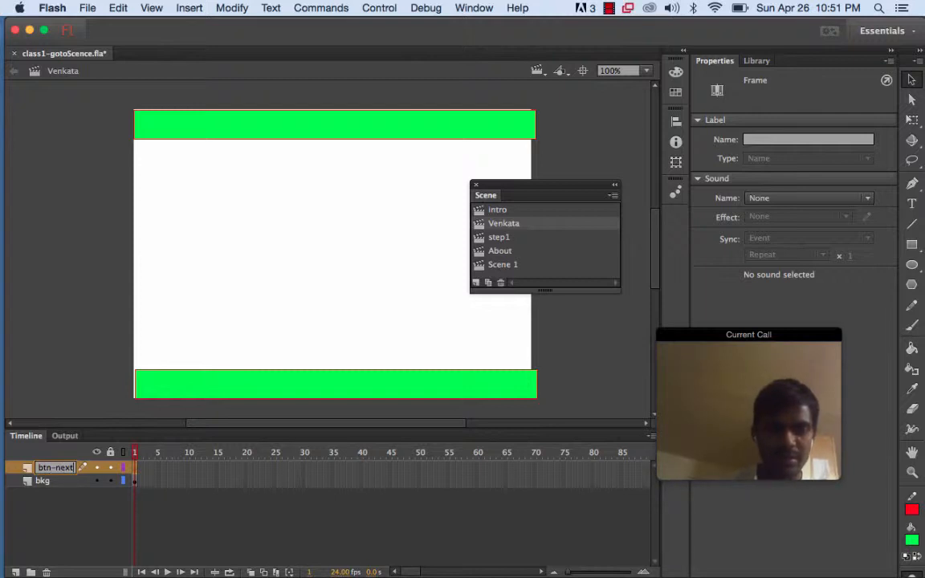
{"action": "key", "text": "Return"}
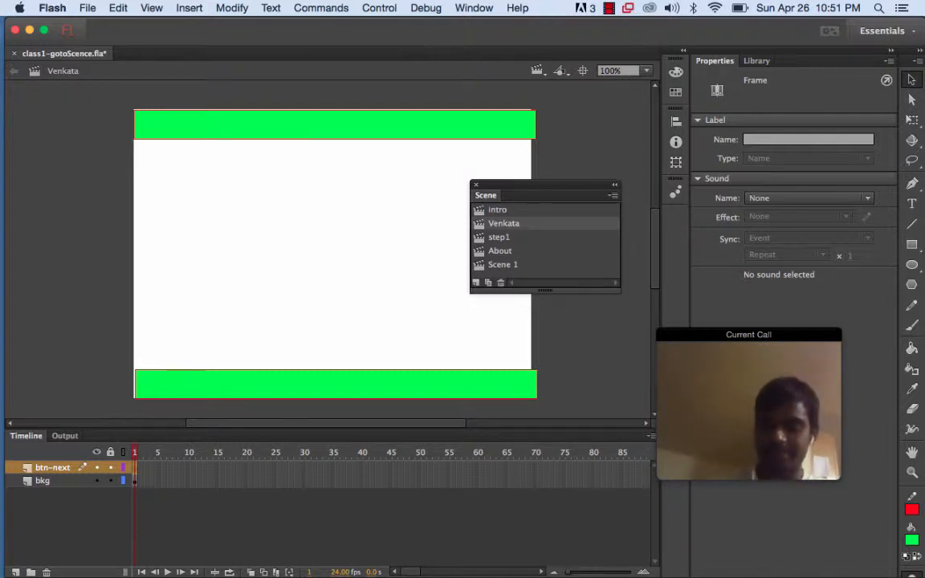
Add another new layer and name it btn-previous
{"action": "left_click", "coordinate": [15, 572]}
{"action": "double_click", "coordinate": [46, 468]}
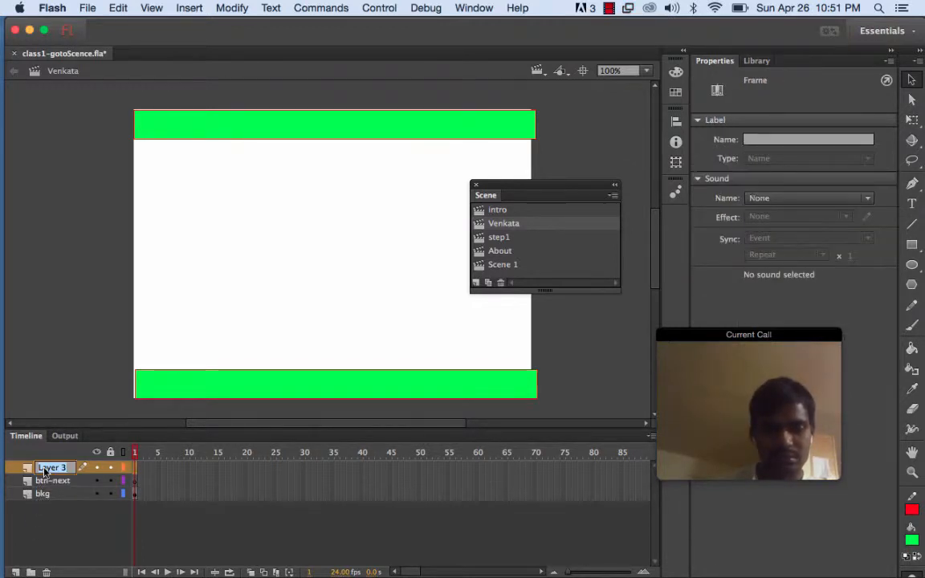
{"action": "type", "text": "bt"}
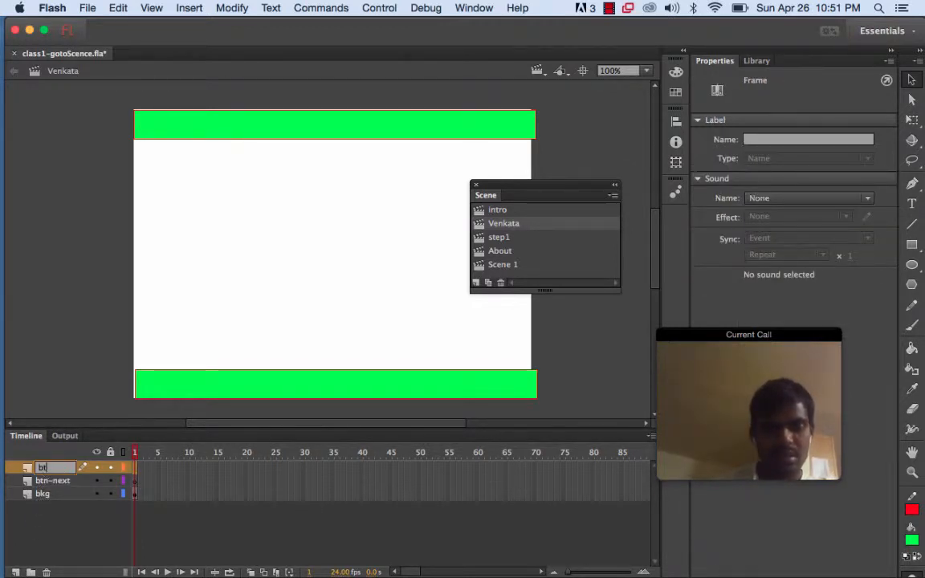
{"action": "type", "text": "n-previous"}
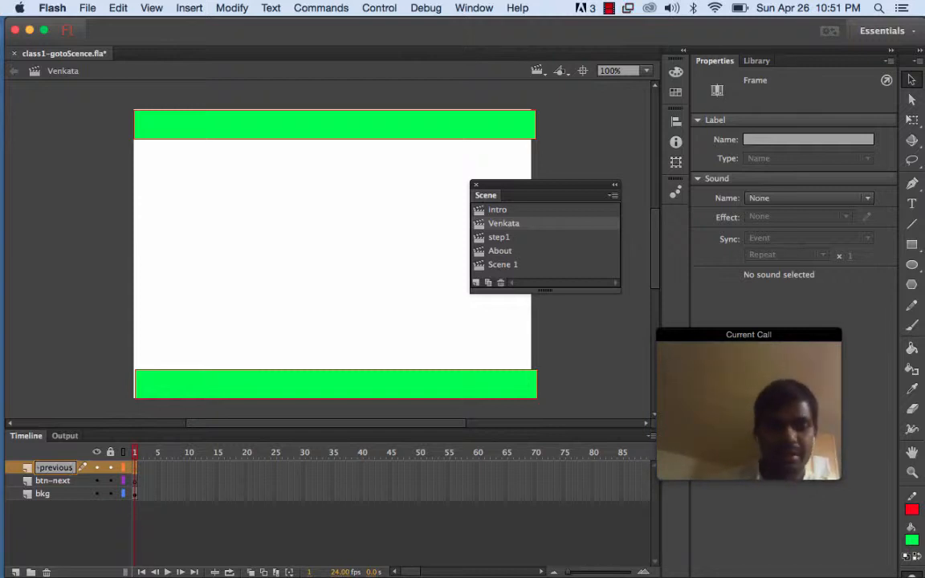
{"action": "key", "text": "Return"}
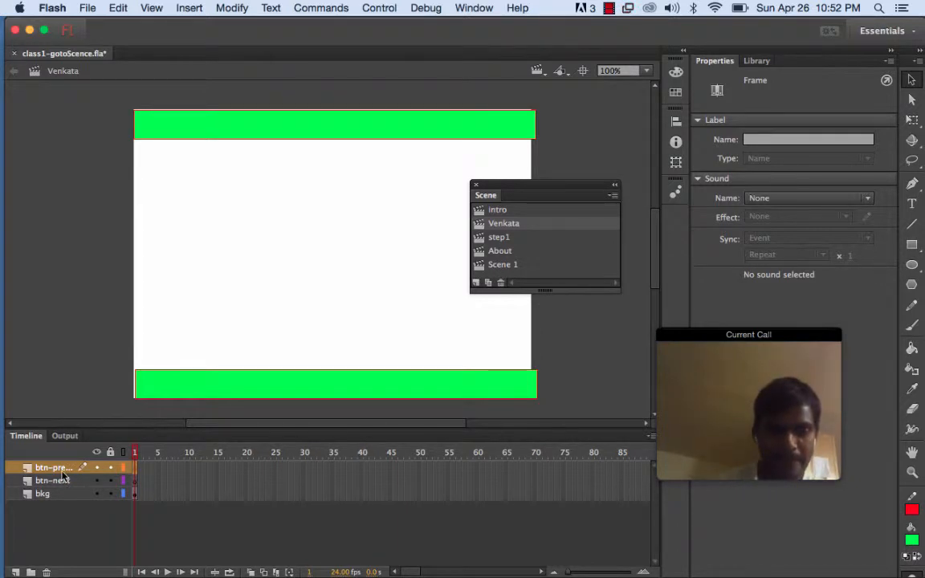
Add a new top layer and name it ACTIONS
{"action": "left_click", "coordinate": [15, 571]}
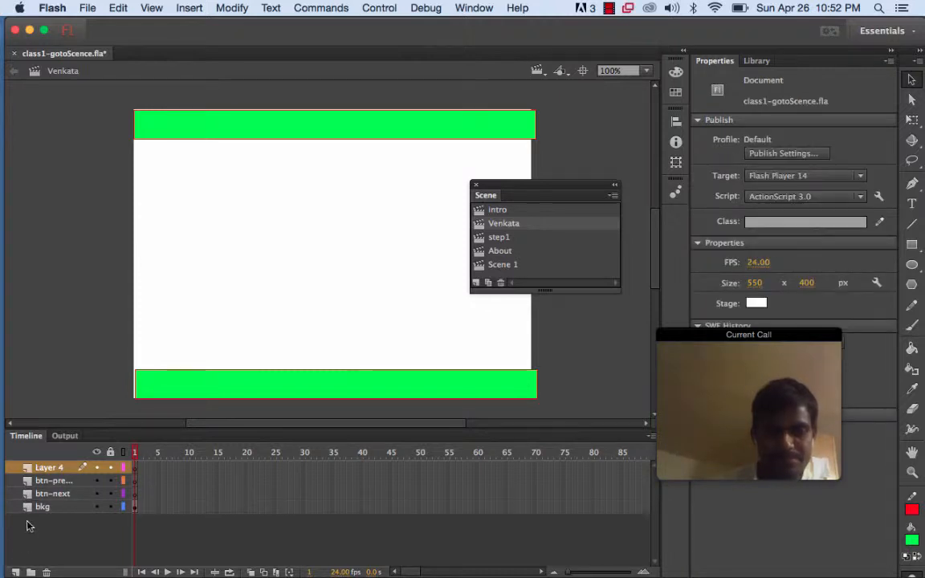
{"action": "double_click", "coordinate": [52, 468]}
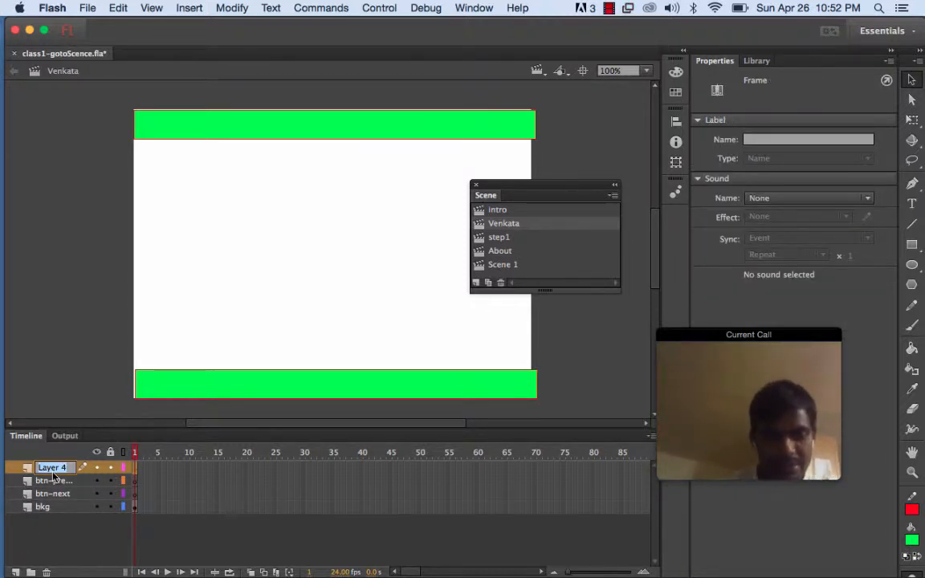
{"action": "type", "text": "ACTI"}
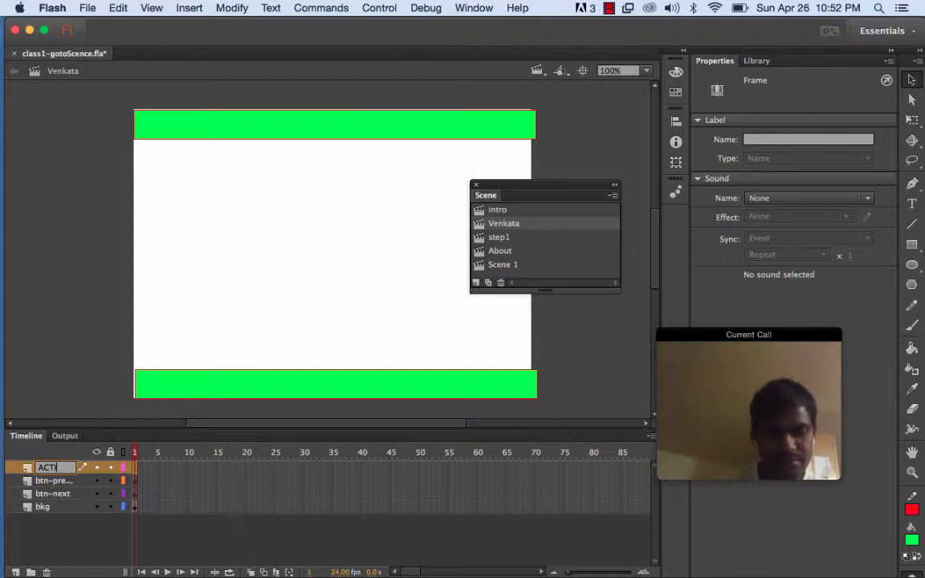
{"action": "type", "text": "ONS"}
{"action": "key", "text": "Return"}
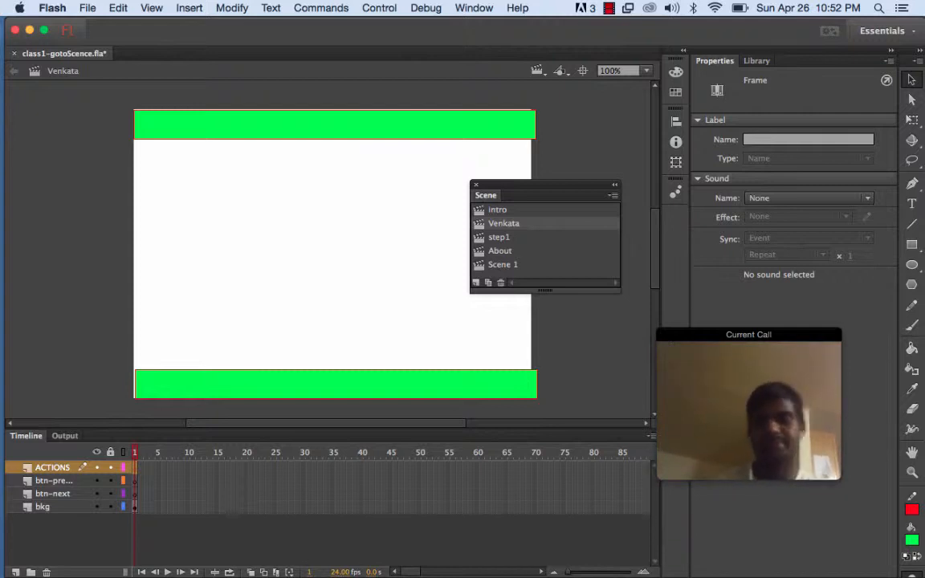
Insert a keyframe at frame 20 on the bkg layer
{"action": "mouse_move", "coordinate": [7, 509]}
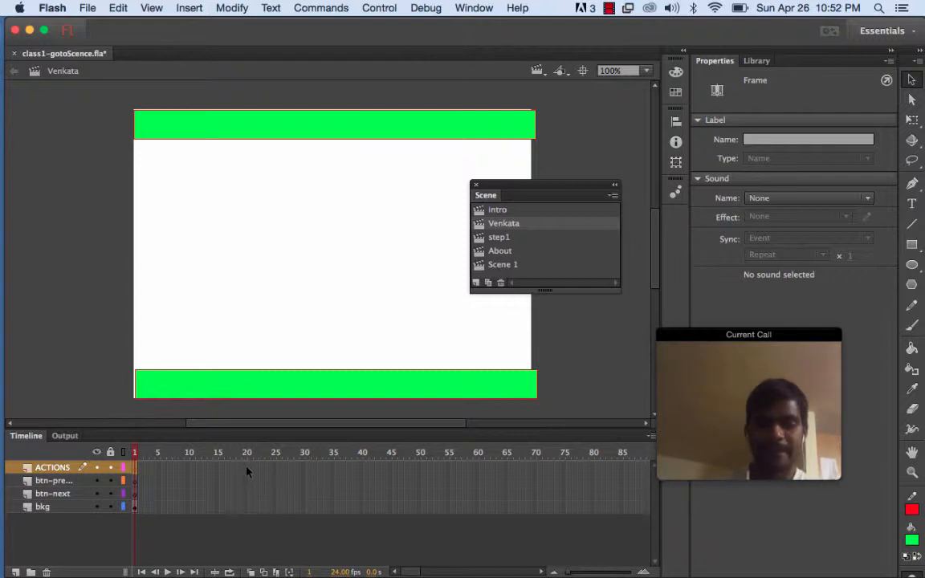
{"action": "left_click", "coordinate": [246, 509]}
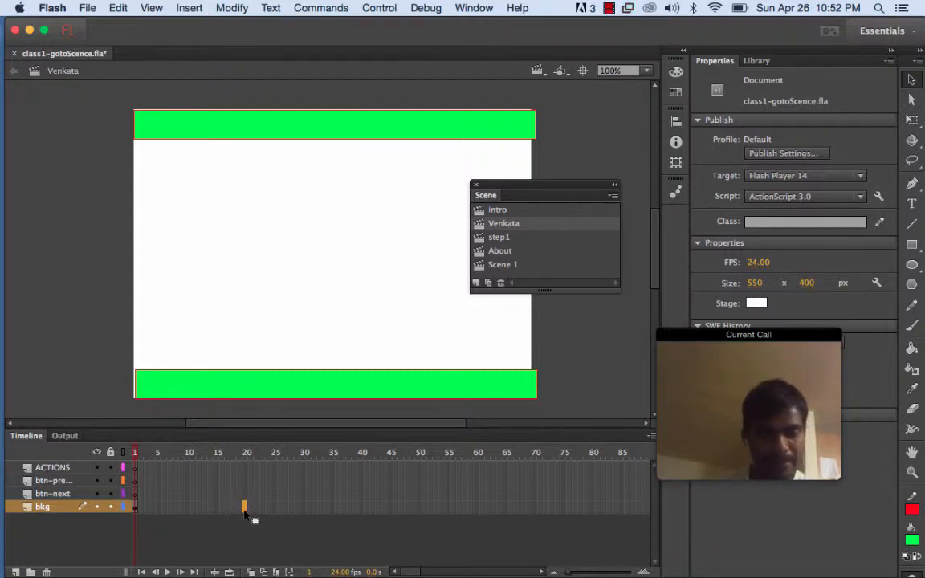
{"action": "right_click", "coordinate": [245, 511]}
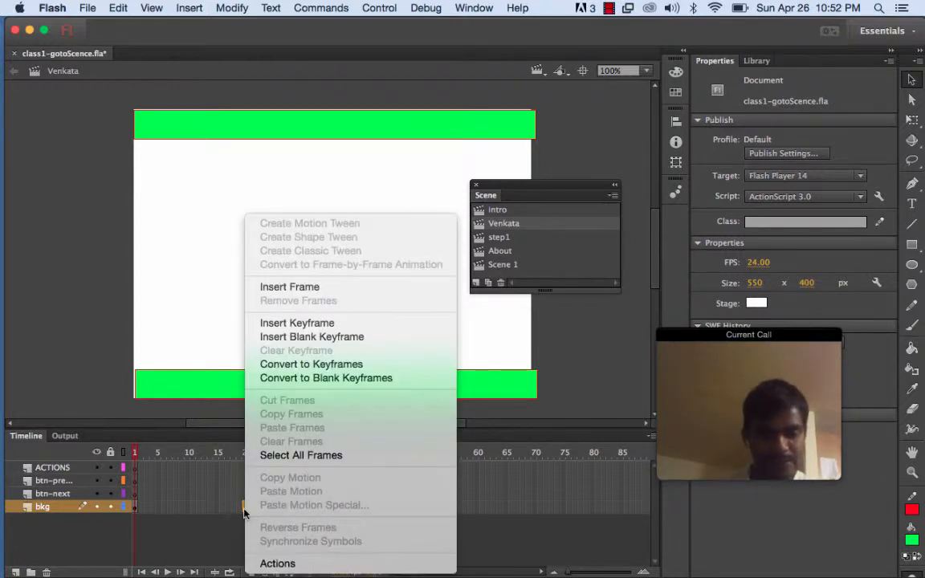
{"action": "left_click", "coordinate": [288, 330]}
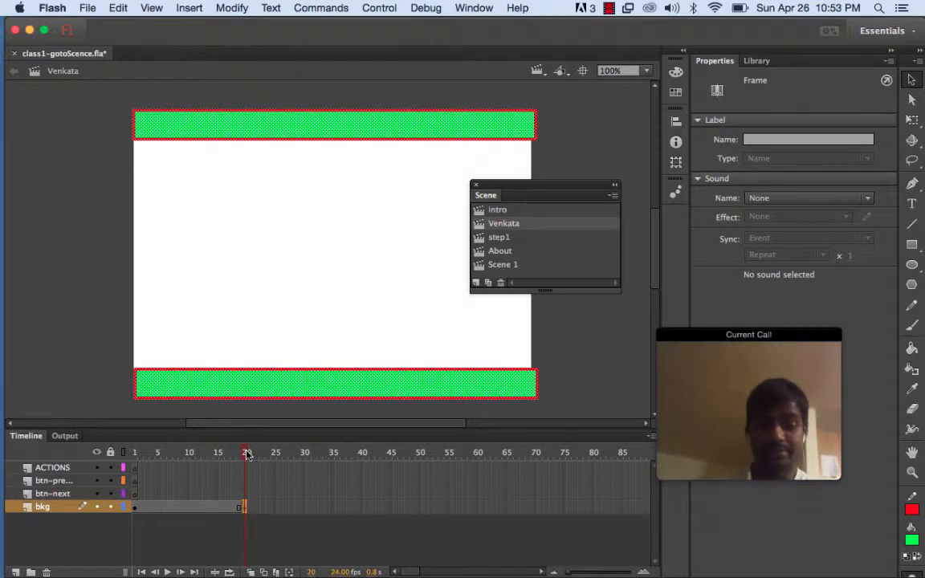
Add the static text "Frame 20" near the top of the stage at frame 20 of the bkg layer
{"action": "left_click_drag", "start_coordinate": [247, 453], "coordinate": [56, 455]}
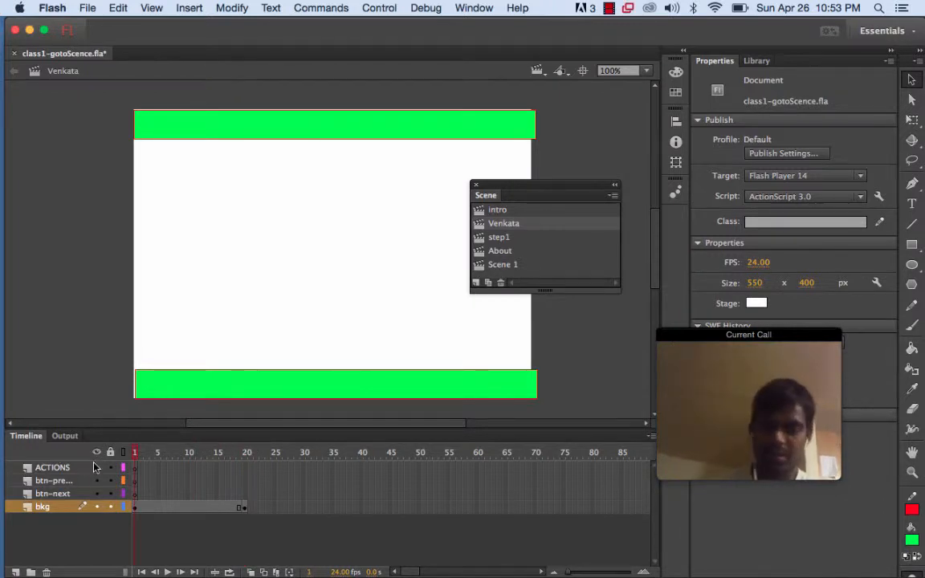
{"action": "left_click_drag", "start_coordinate": [134, 453], "coordinate": [246, 456]}
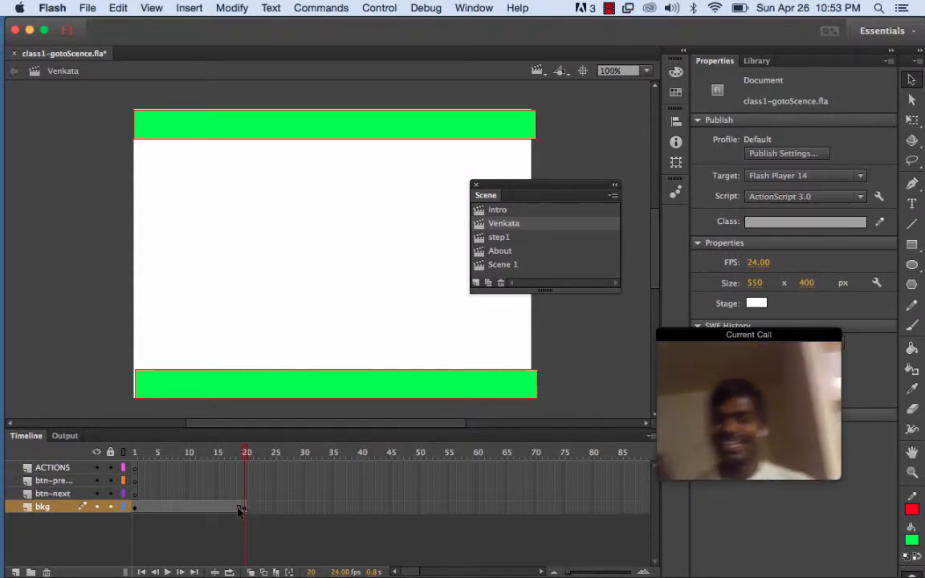
{"action": "left_click", "coordinate": [245, 507]}
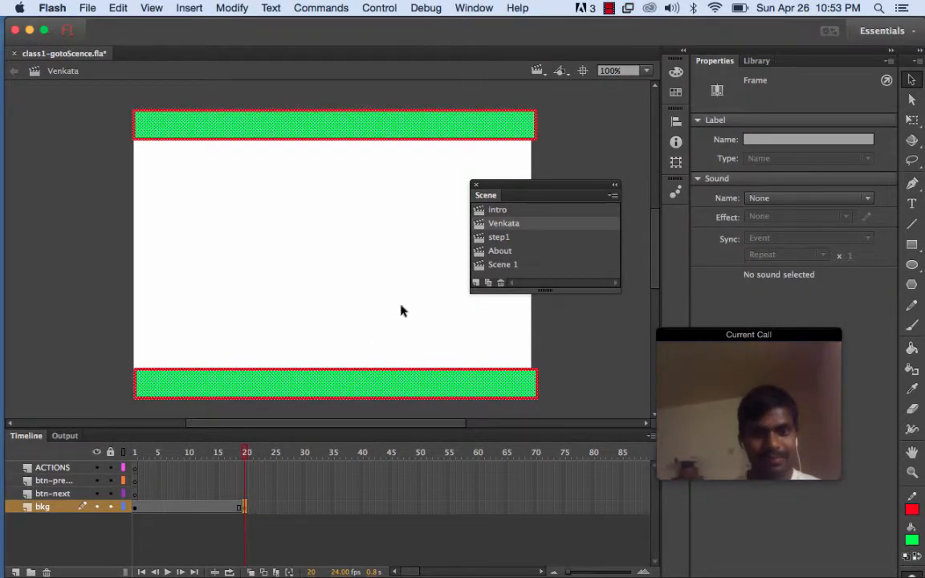
{"action": "left_click", "coordinate": [912, 206]}
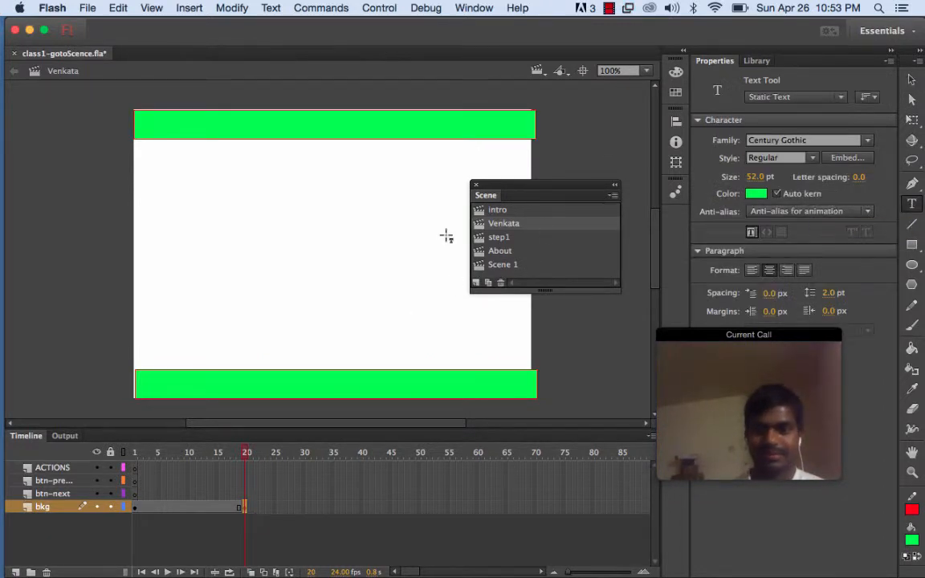
{"action": "left_click", "coordinate": [392, 146]}
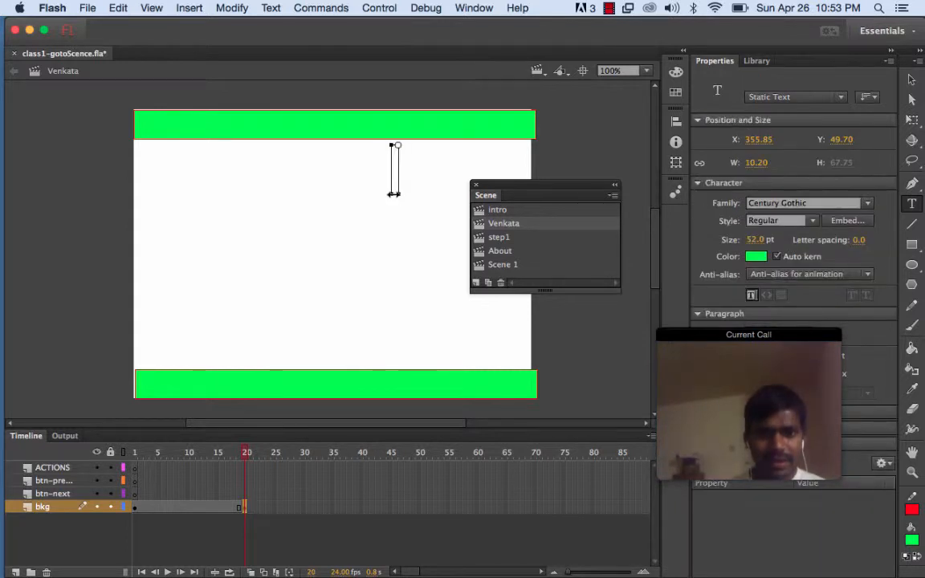
{"action": "type", "text": "Fr"}
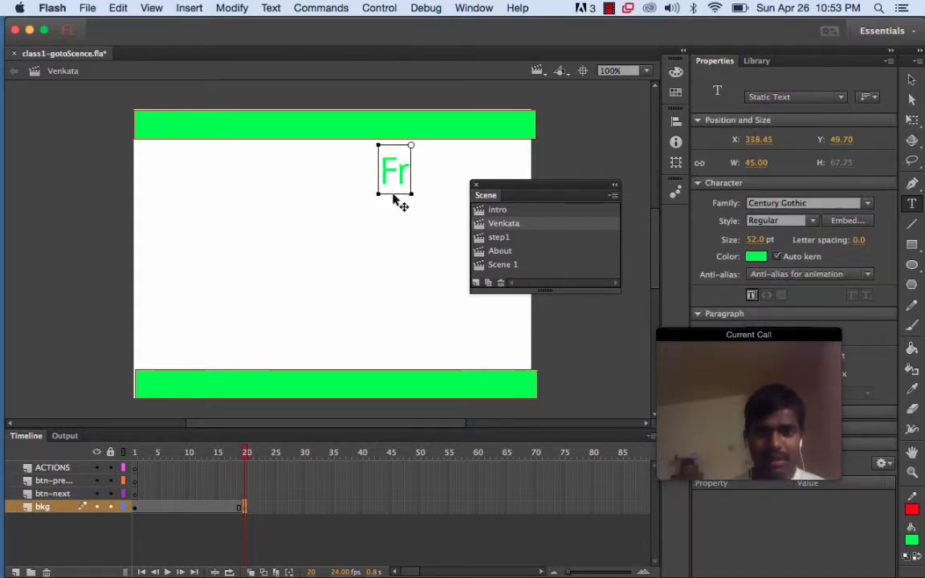
{"action": "type", "text": "ame 20"}
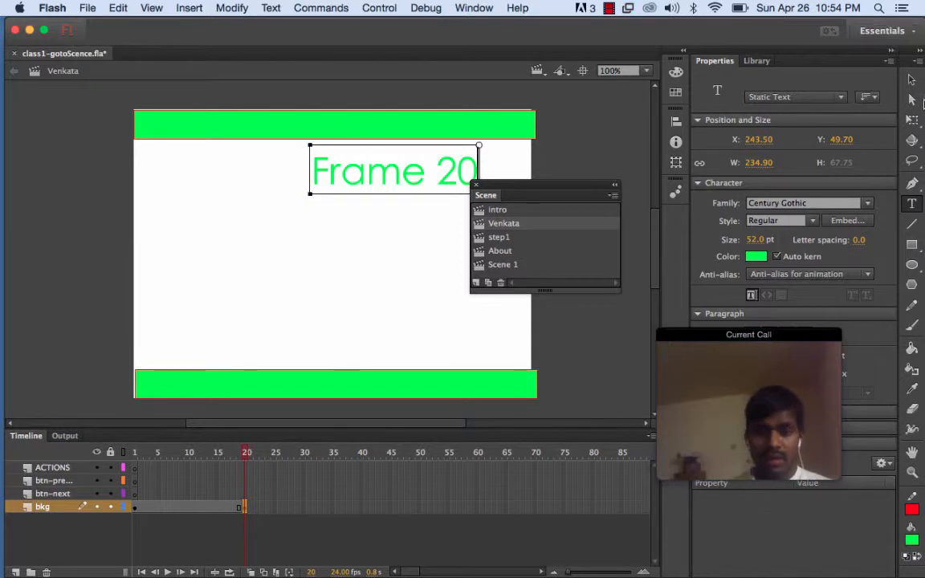
{"action": "left_click", "coordinate": [912, 80]}
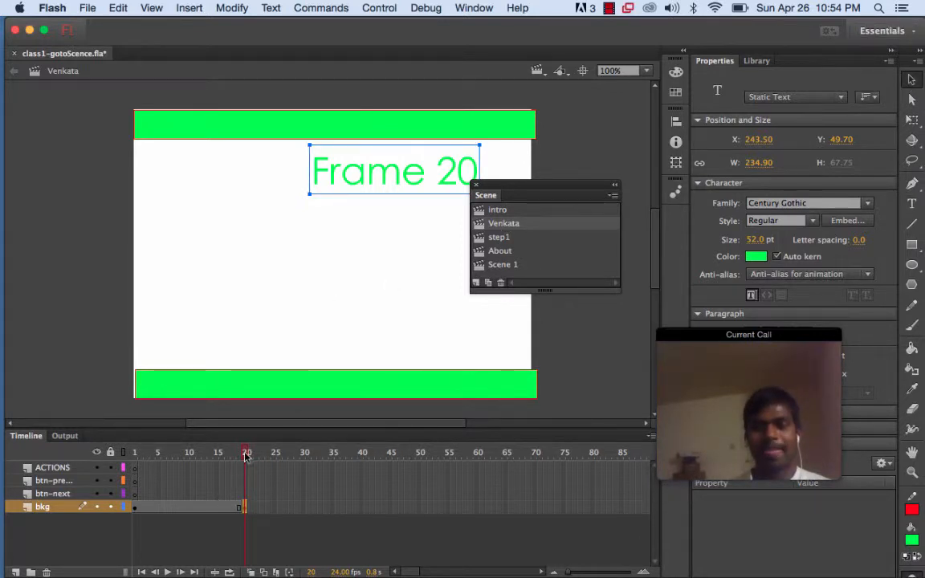
Open the Actions panel for frame 20 of the ACTIONS layer and reposition the panel
{"action": "mouse_move", "coordinate": [247, 456]}
{"action": "left_mouse_down"}
{"action": "mouse_move", "coordinate": [128, 455]}
{"action": "mouse_move", "coordinate": [248, 455]}
{"action": "left_mouse_up"}
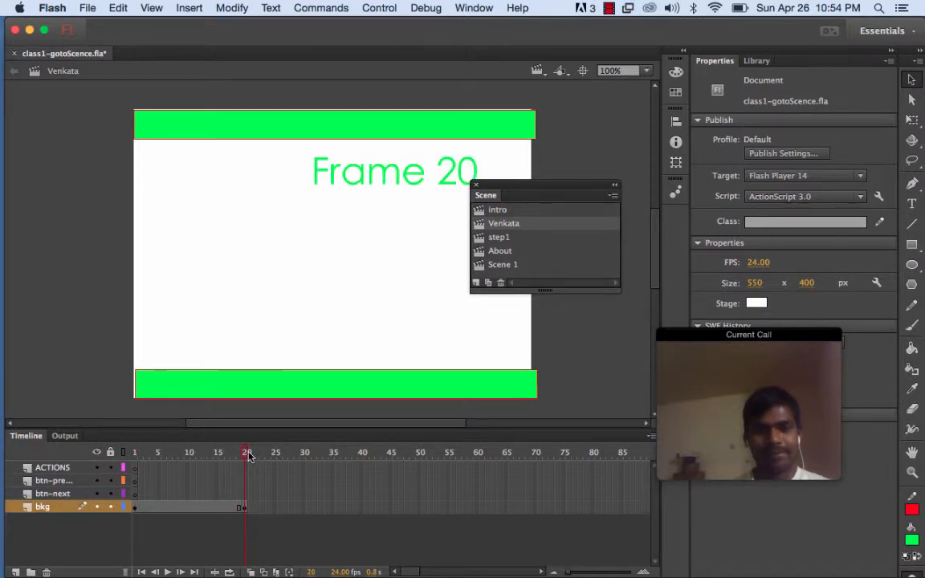
{"action": "left_click", "coordinate": [244, 508]}
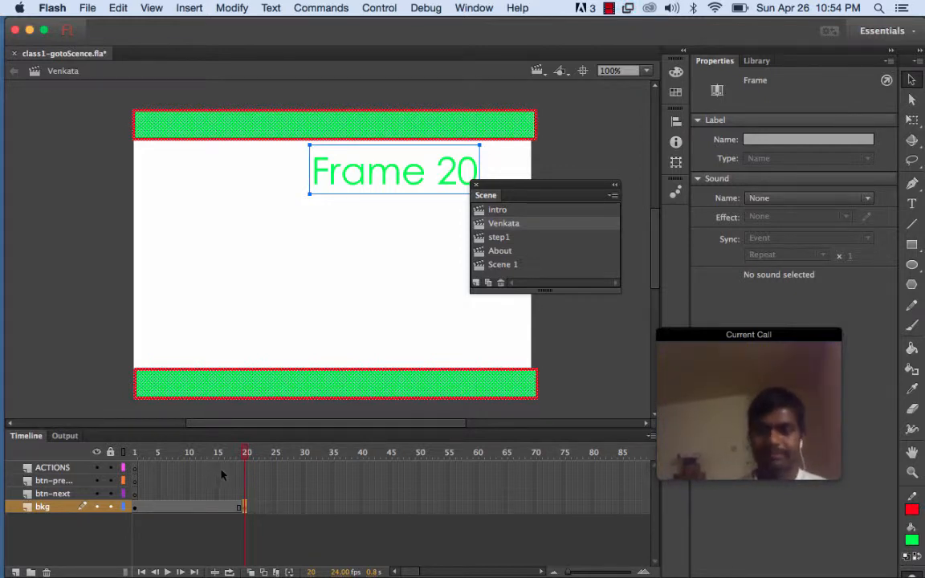
{"action": "left_click", "coordinate": [246, 469]}
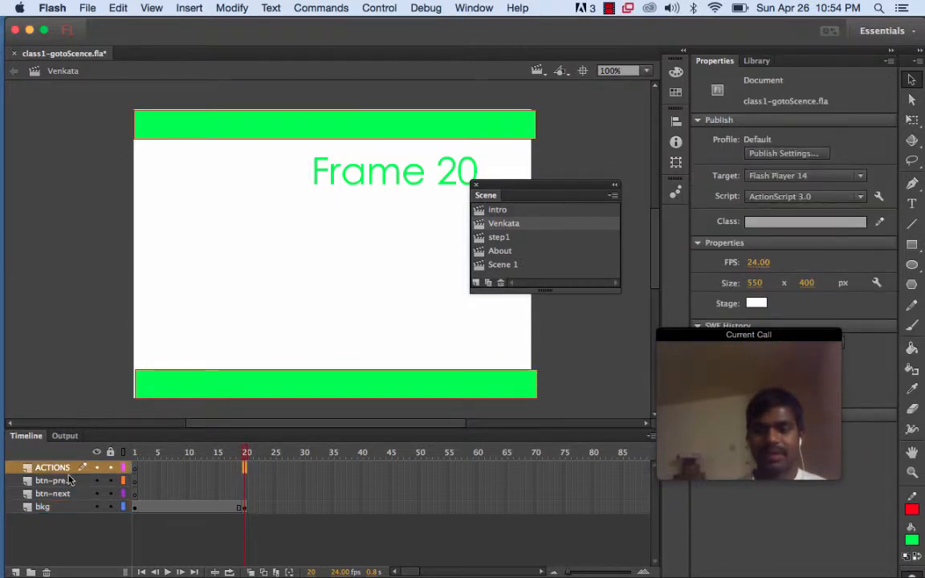
{"action": "right_click", "coordinate": [246, 469]}
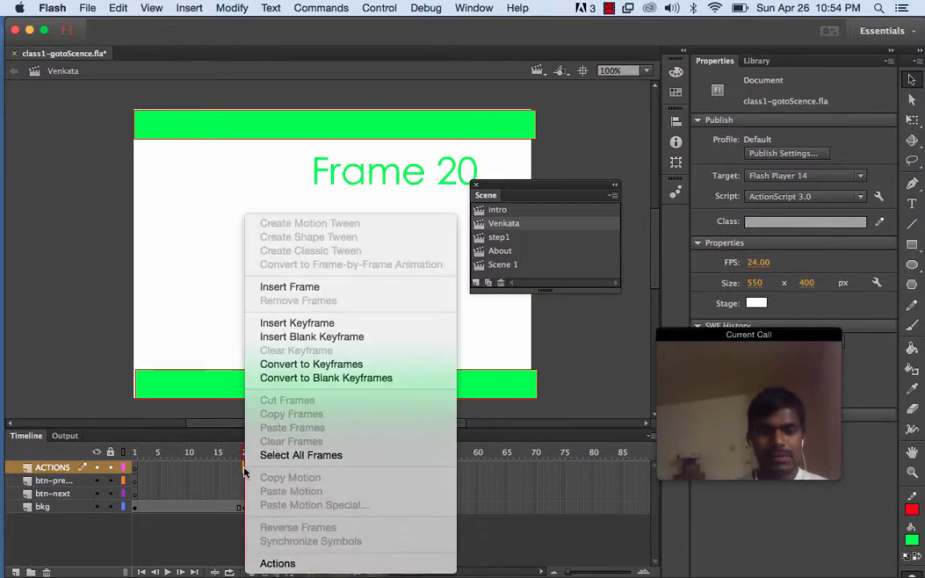
{"action": "left_click", "coordinate": [277, 564]}
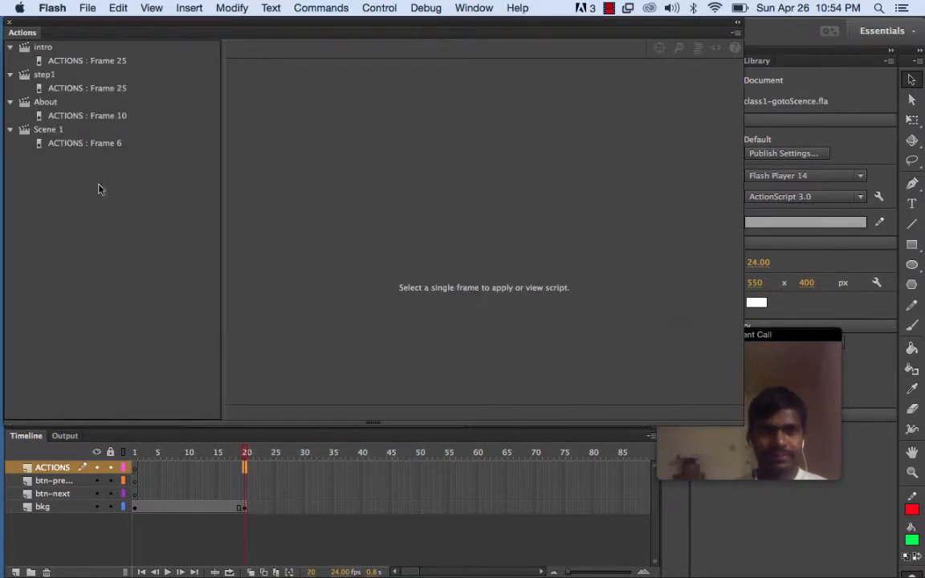
{"action": "left_click_drag", "start_coordinate": [37, 26], "coordinate": [42, 70]}
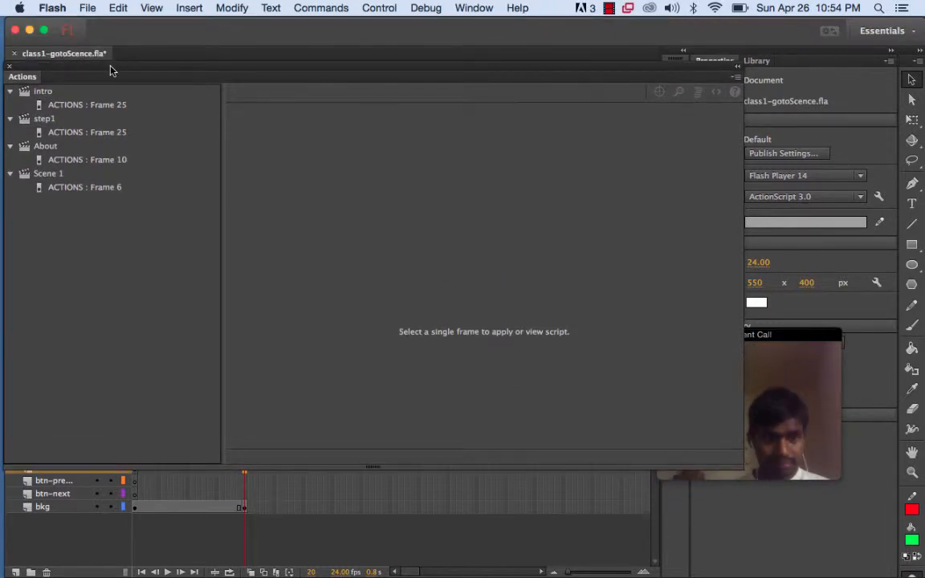
Insert a keyframe at frame 20 of the ACTIONS layer
{"action": "left_click_drag", "start_coordinate": [111, 69], "coordinate": [114, 31]}
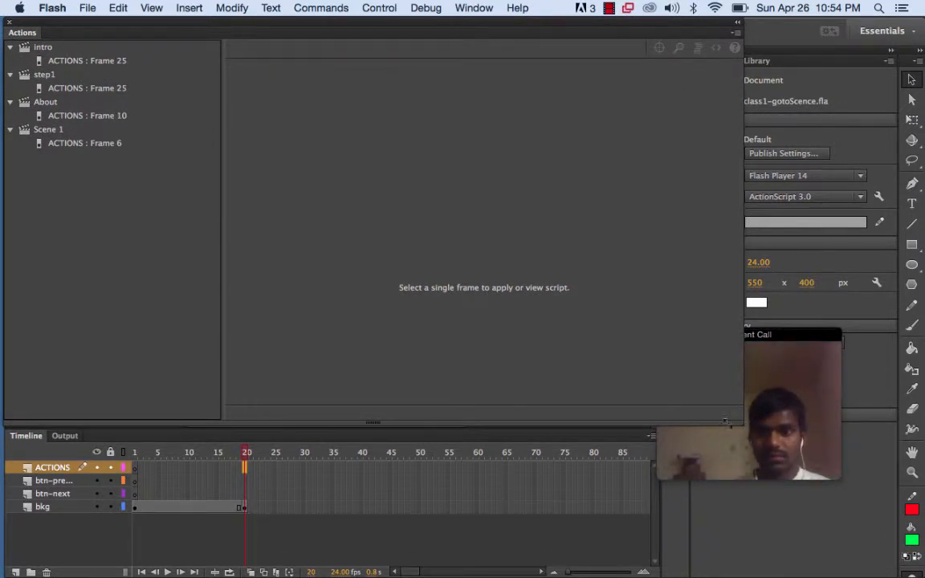
{"action": "left_click_drag", "start_coordinate": [738, 420], "coordinate": [612, 419]}
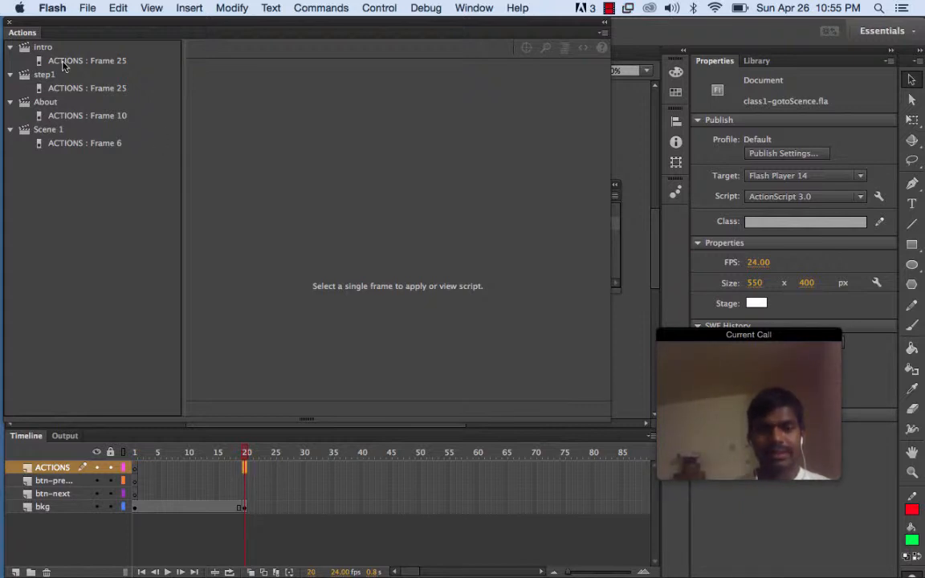
{"action": "left_click", "coordinate": [11, 30]}
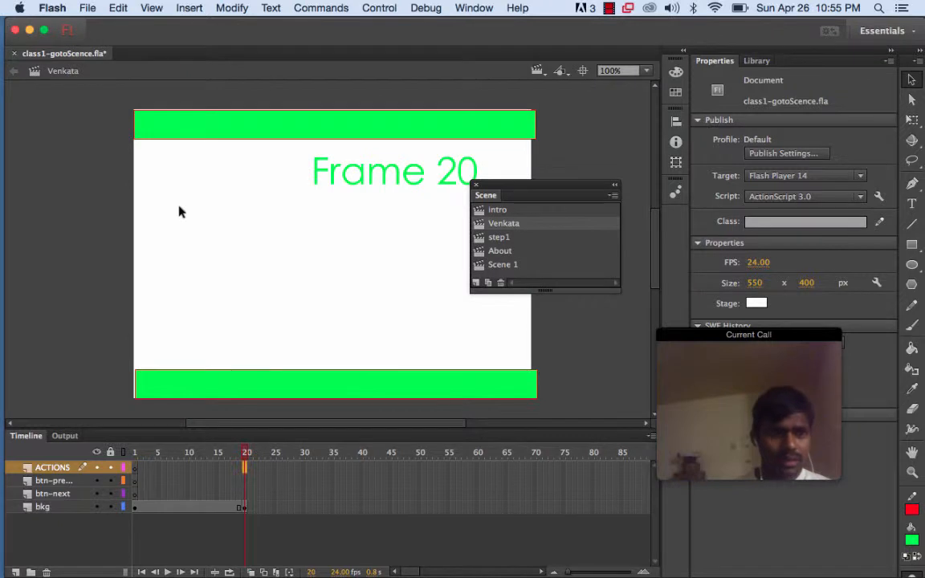
{"action": "right_click", "coordinate": [245, 470]}
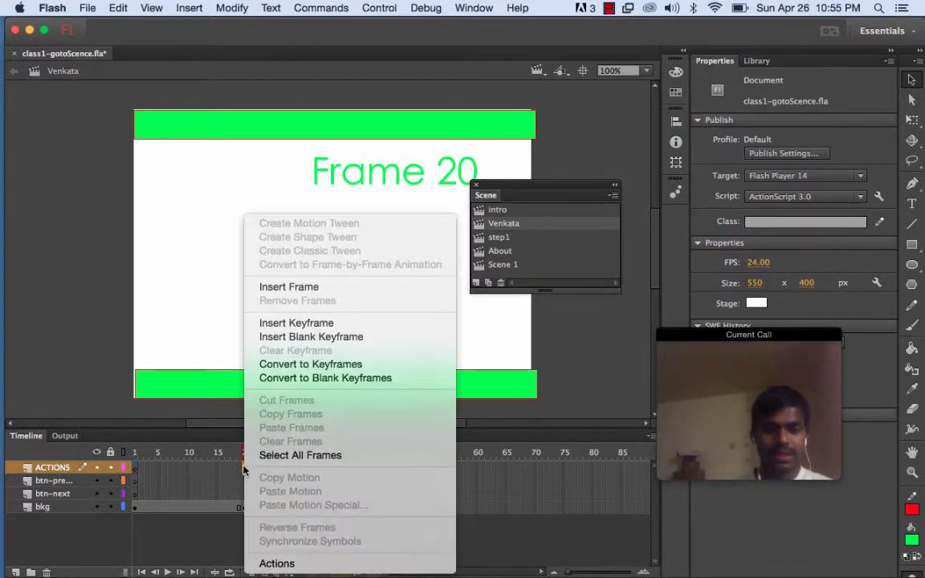
{"action": "left_click", "coordinate": [272, 324]}
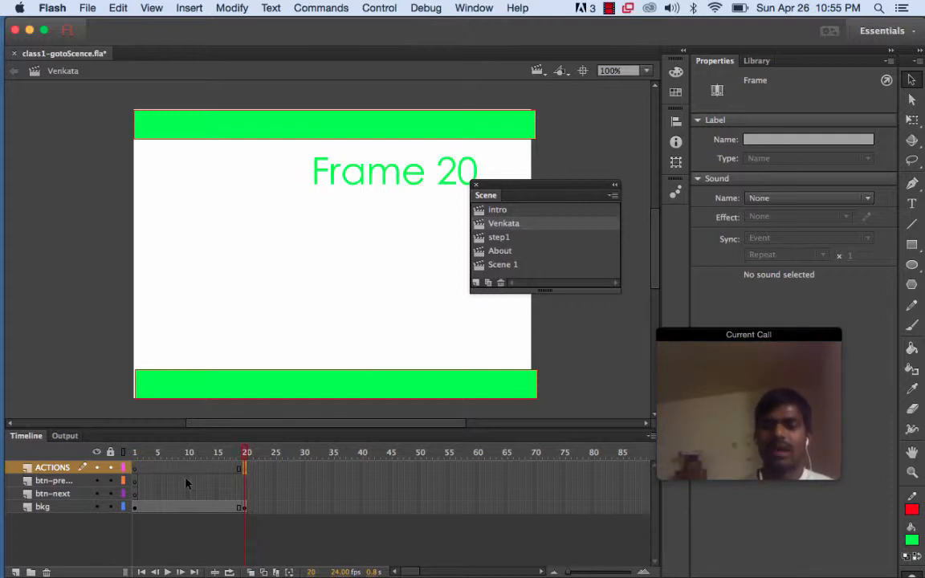
Add the Stop at this Frame code snippet from Timeline Navigation to frame 20 of the ACTIONS layer
{"action": "right_click", "coordinate": [246, 470]}
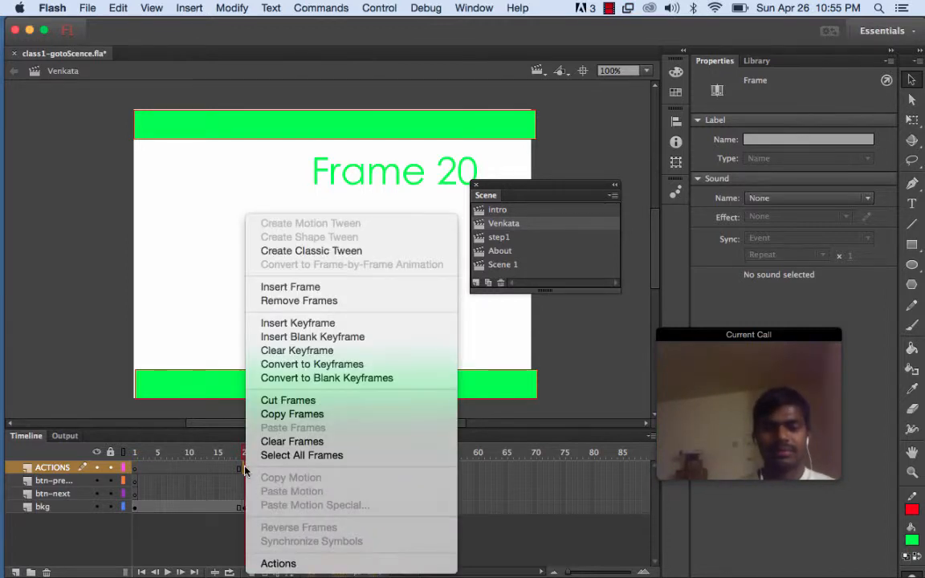
{"action": "left_click", "coordinate": [288, 567]}
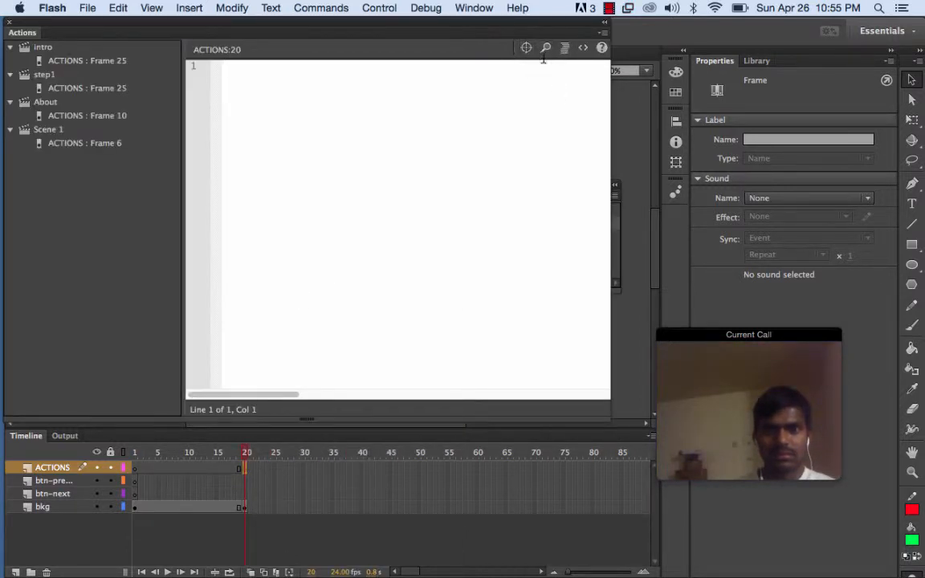
{"action": "left_click", "coordinate": [584, 50]}
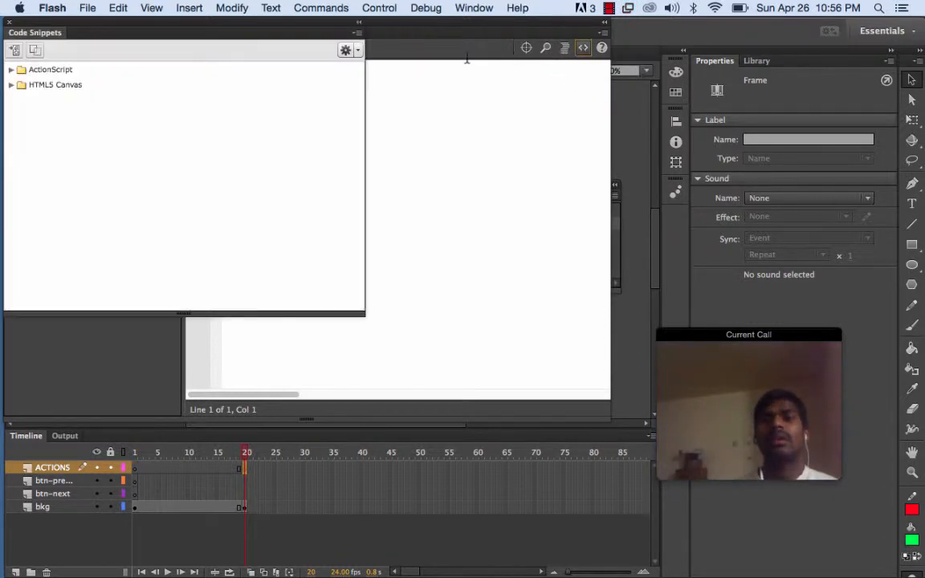
{"action": "left_click", "coordinate": [12, 71]}
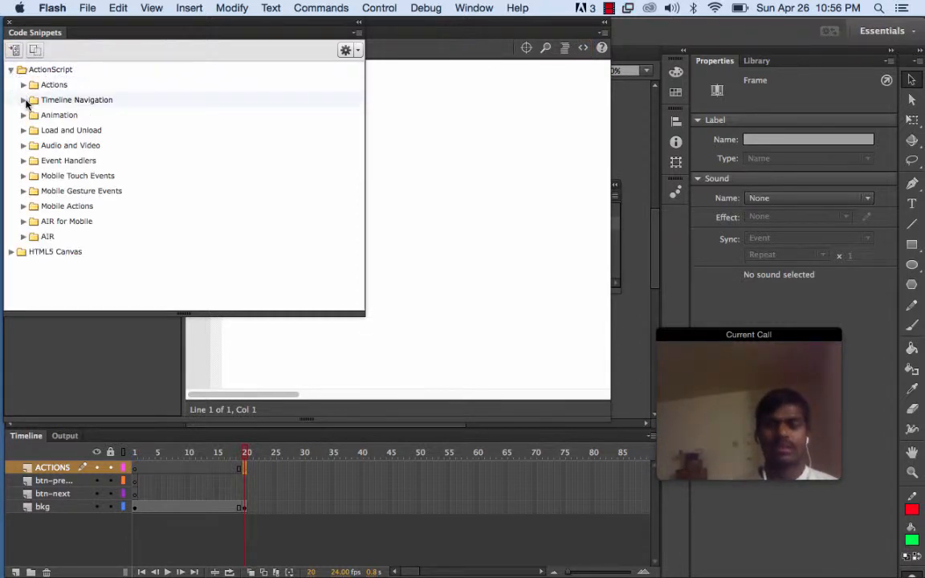
{"action": "left_click", "coordinate": [24, 101]}
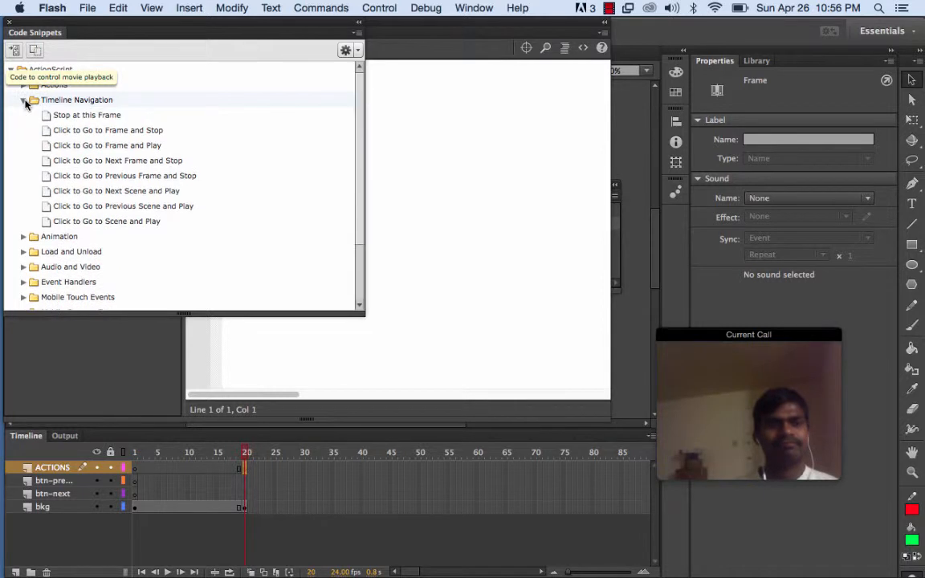
{"action": "double_click", "coordinate": [73, 117]}
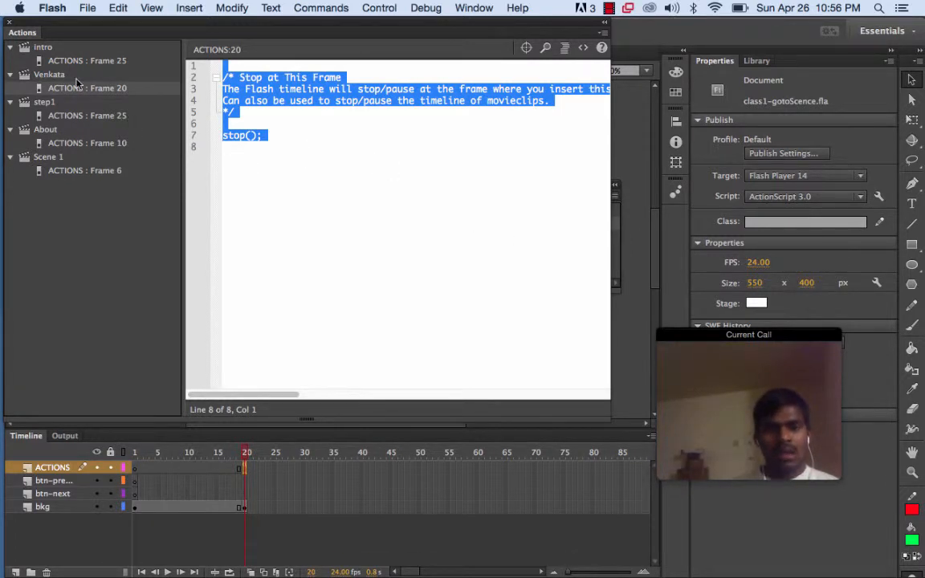
{"action": "left_click", "coordinate": [9, 25]}
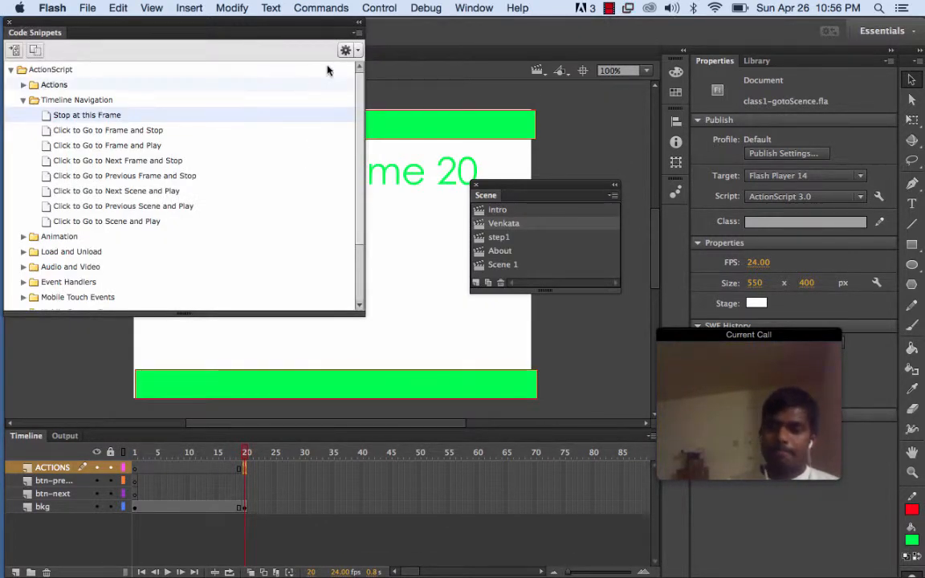
{"action": "left_click", "coordinate": [9, 22]}
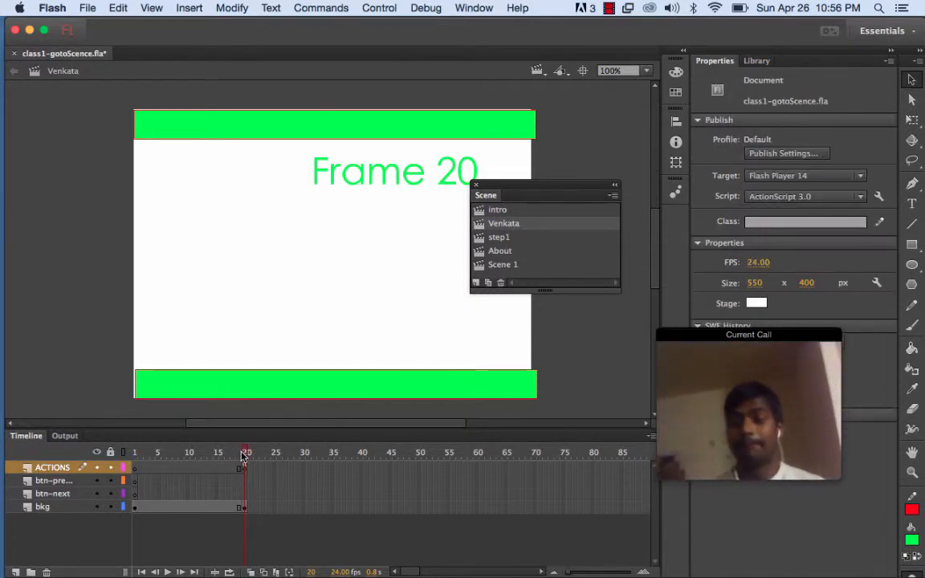
Select the btn-next layer, pick the Rectangle tool and set its fill colour to blue #0000FF
{"action": "left_click_drag", "start_coordinate": [243, 456], "coordinate": [236, 455]}
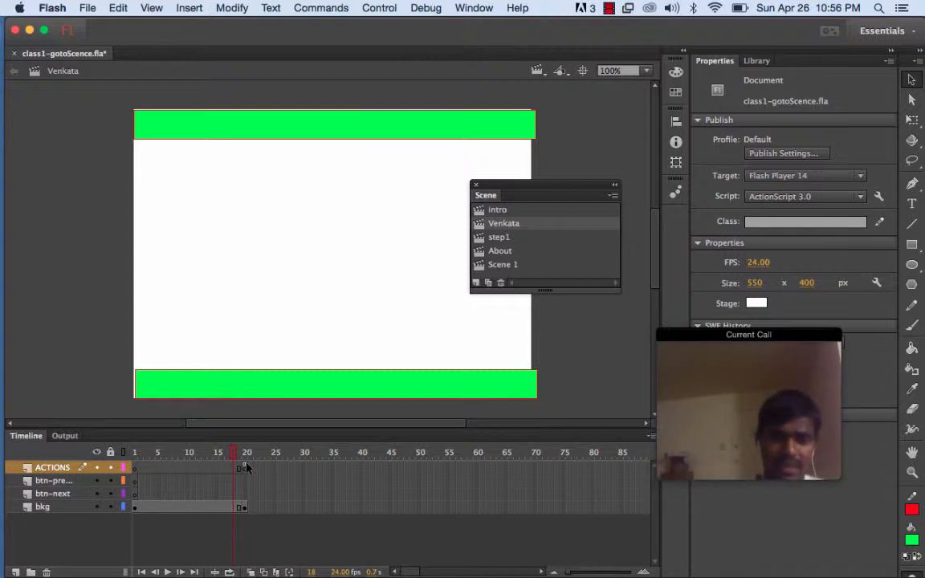
{"action": "left_click", "coordinate": [72, 494]}
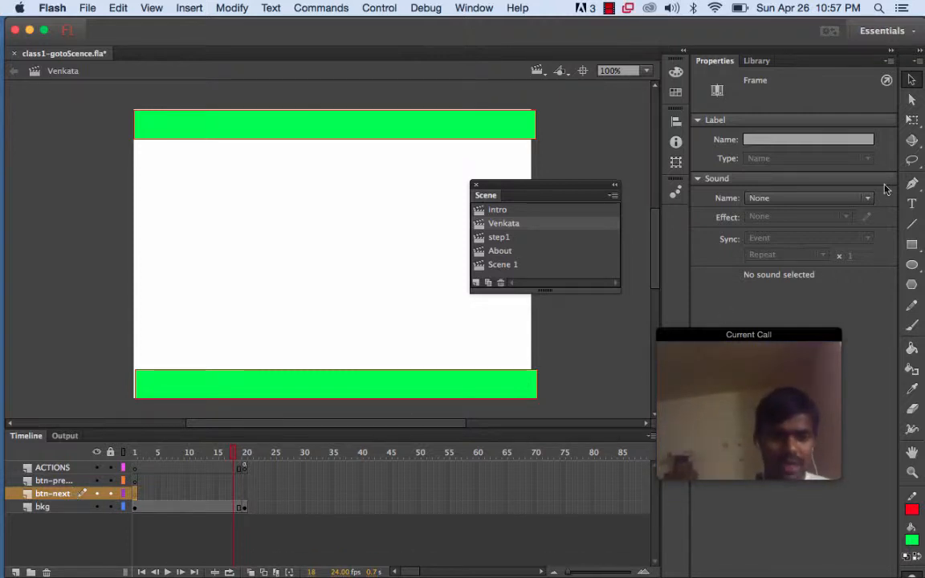
{"action": "left_click", "coordinate": [913, 245]}
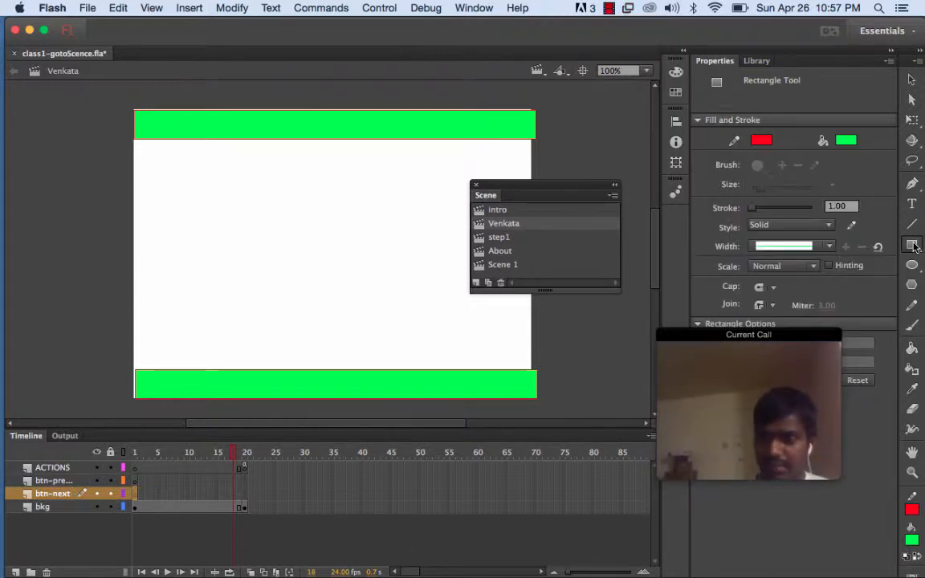
{"action": "left_click", "coordinate": [847, 140]}
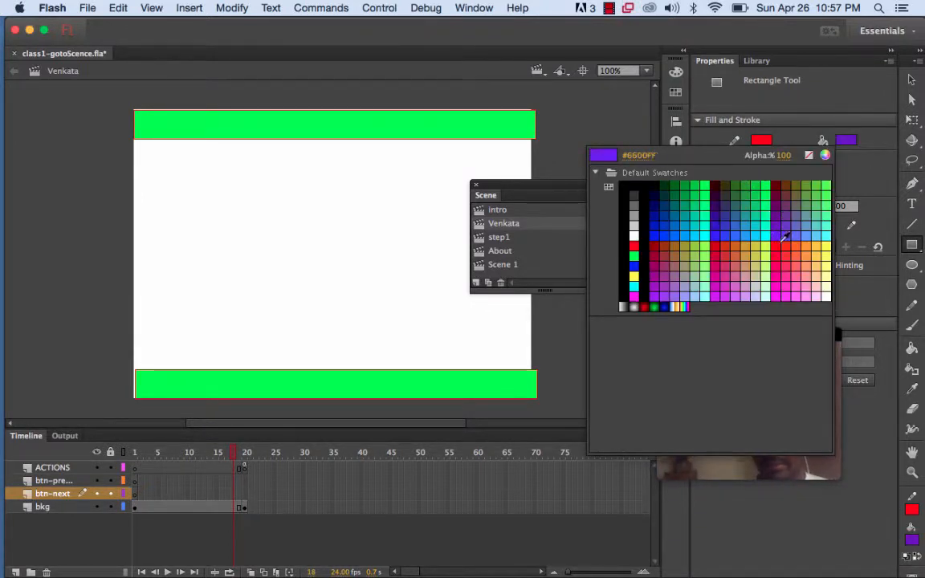
{"action": "left_click", "coordinate": [635, 264]}
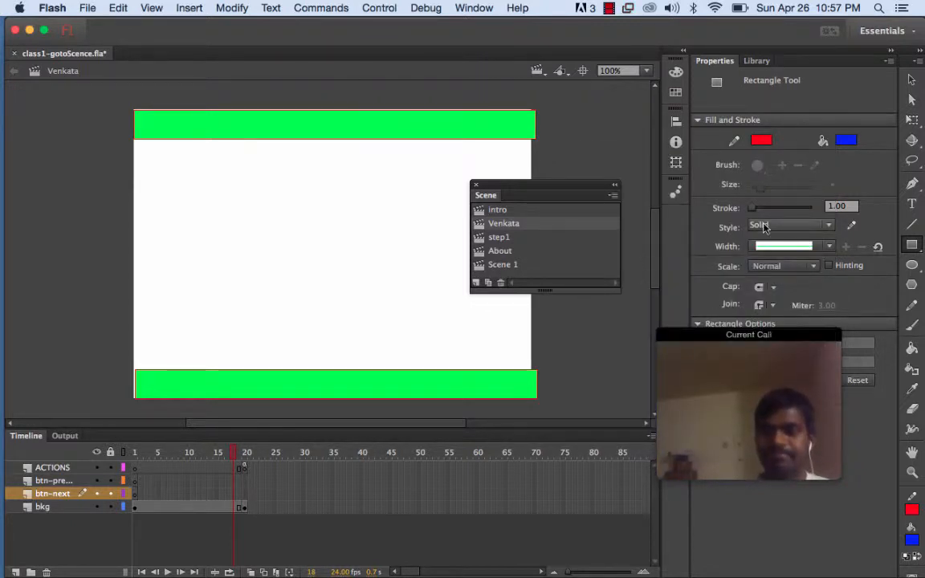
Try to draw a rectangle on the btn-next layer at the current frame
{"action": "left_click", "coordinate": [911, 243]}
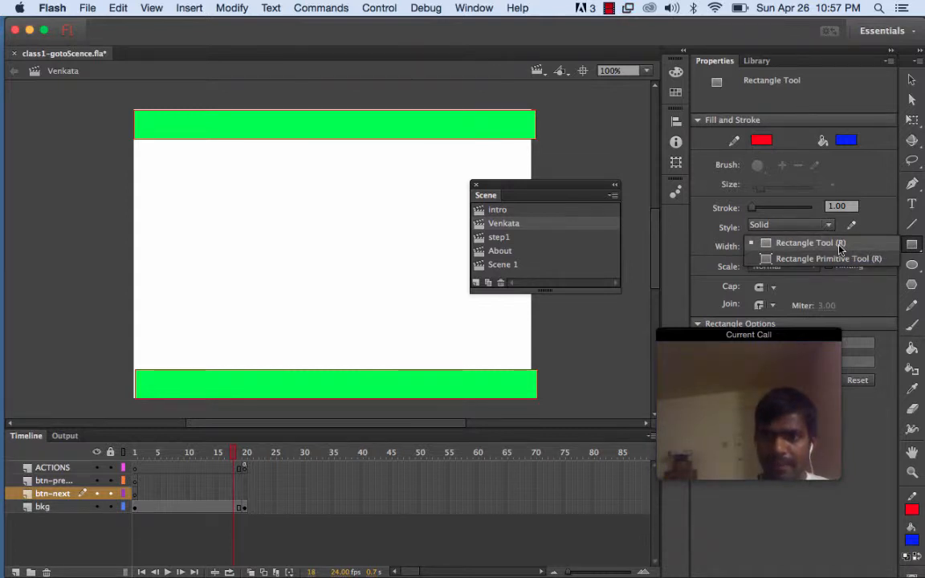
{"action": "left_click", "coordinate": [839, 245]}
{"action": "left_click", "coordinate": [293, 244]}
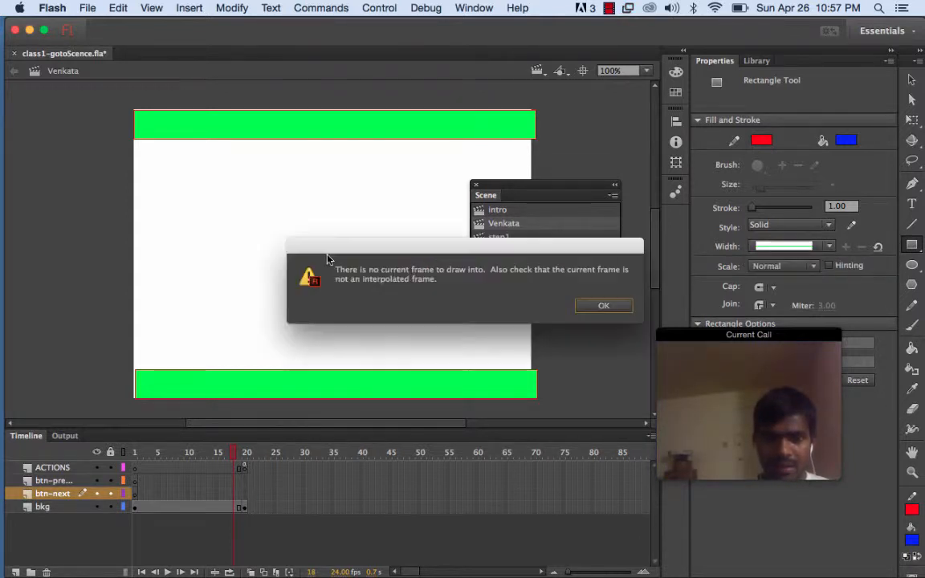
{"action": "left_click", "coordinate": [581, 306]}
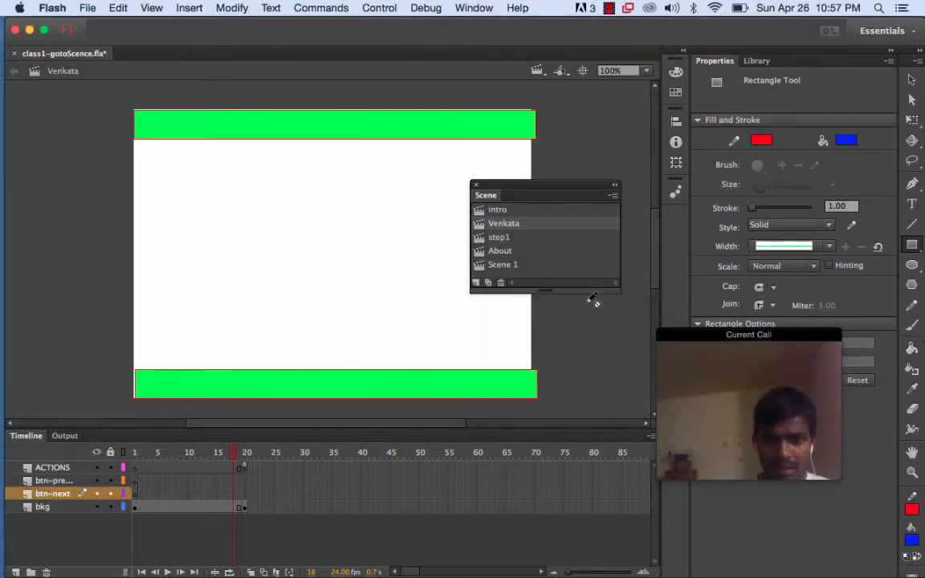
{"action": "left_click", "coordinate": [86, 495]}
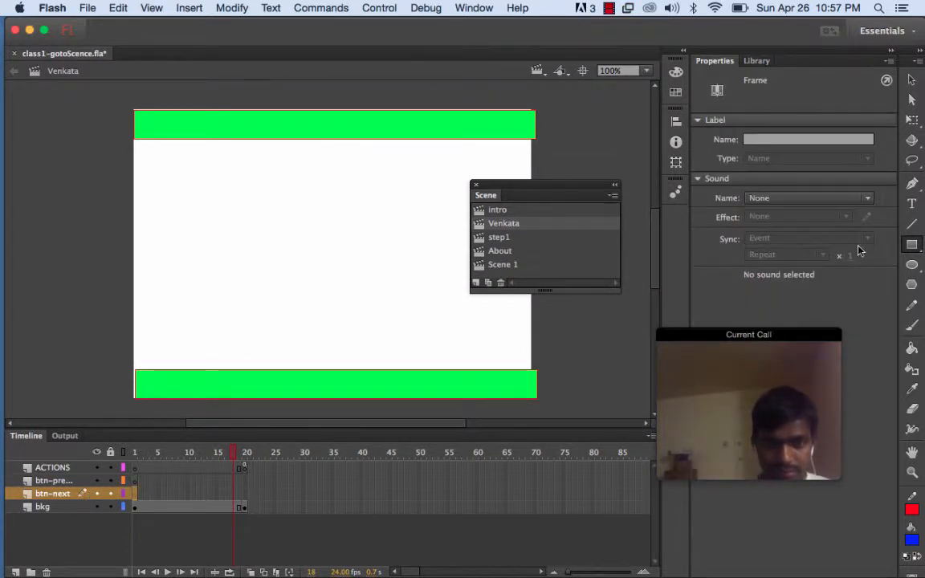
{"action": "left_click", "coordinate": [914, 246]}
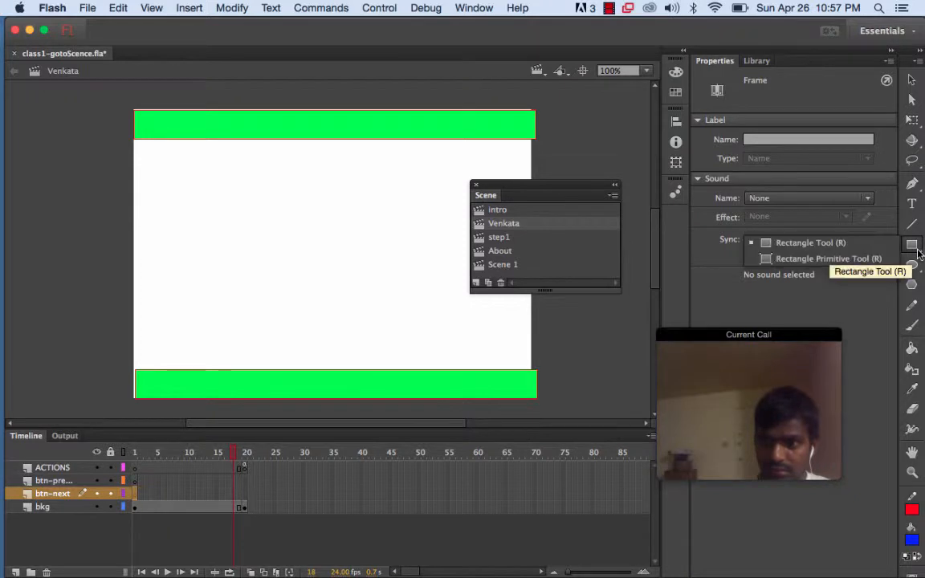
{"action": "left_click", "coordinate": [858, 244]}
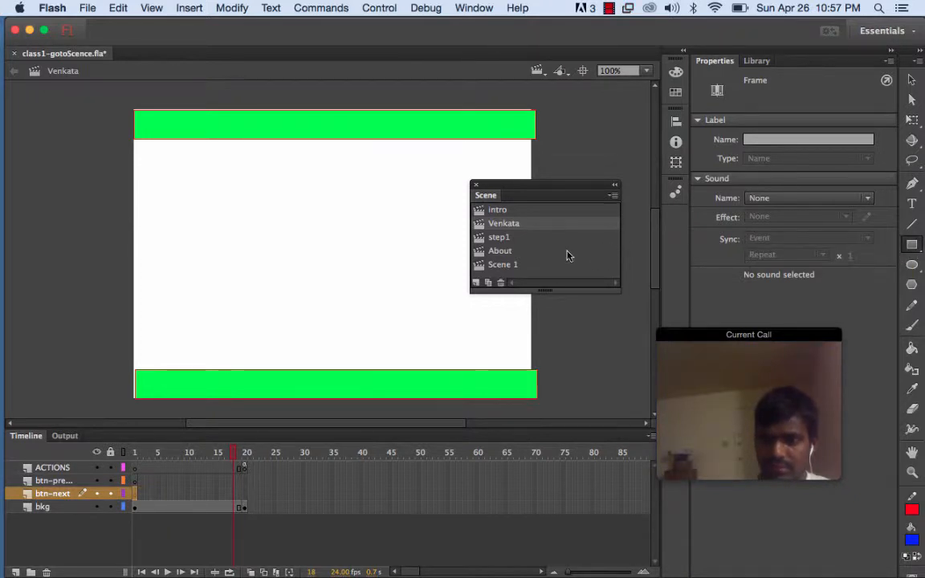
{"action": "left_click", "coordinate": [305, 234]}
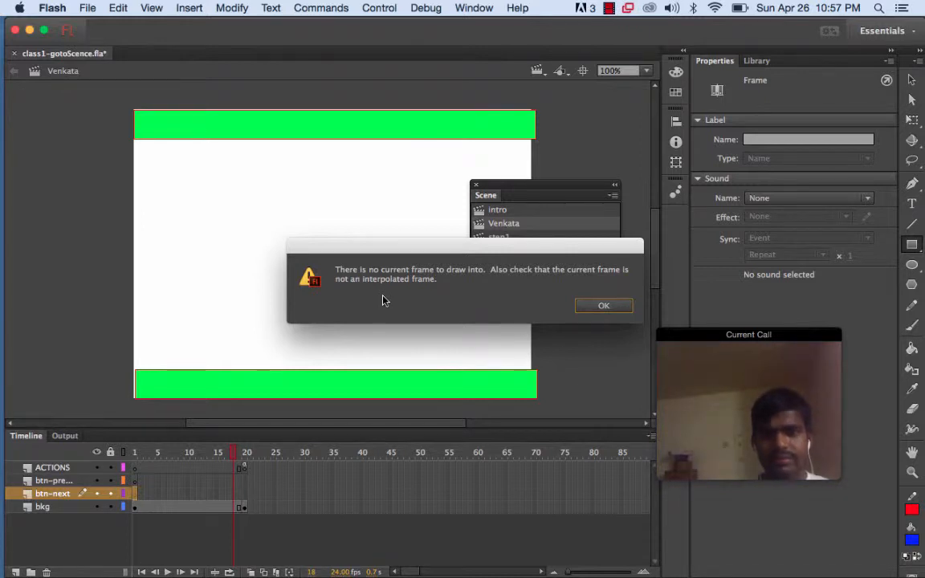
{"action": "left_click", "coordinate": [603, 305]}
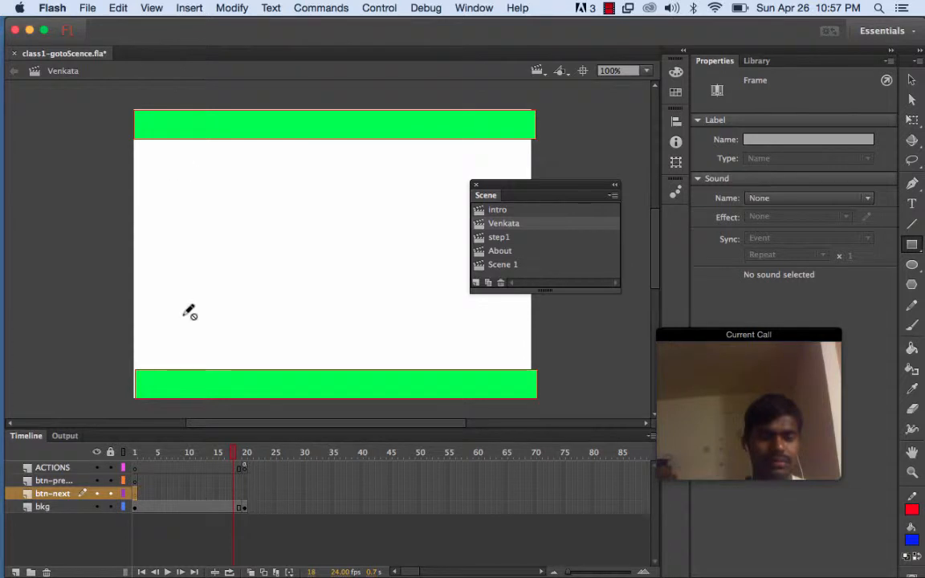
Insert a keyframe on the btn-next layer and draw a blue rectangle about 145 by 38 px mid-stage
{"action": "left_click", "coordinate": [185, 8]}
{"action": "mouse_move", "coordinate": [207, 98]}
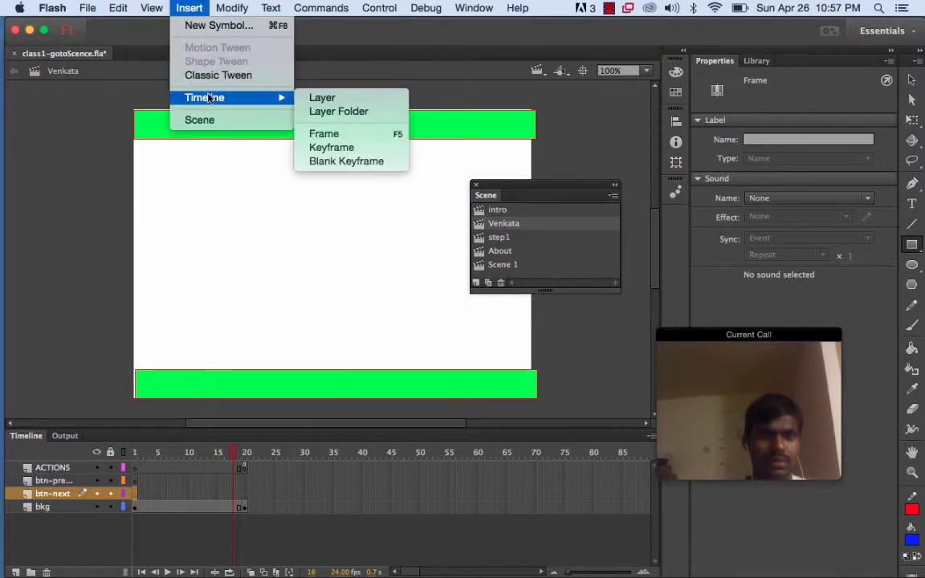
{"action": "left_click", "coordinate": [346, 147]}
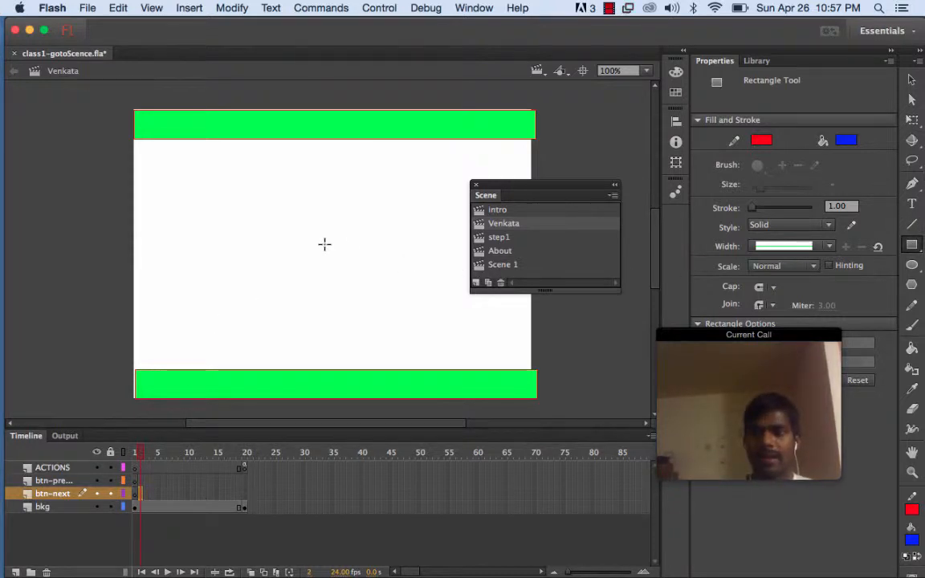
{"action": "left_click_drag", "start_coordinate": [324, 245], "coordinate": [429, 271]}
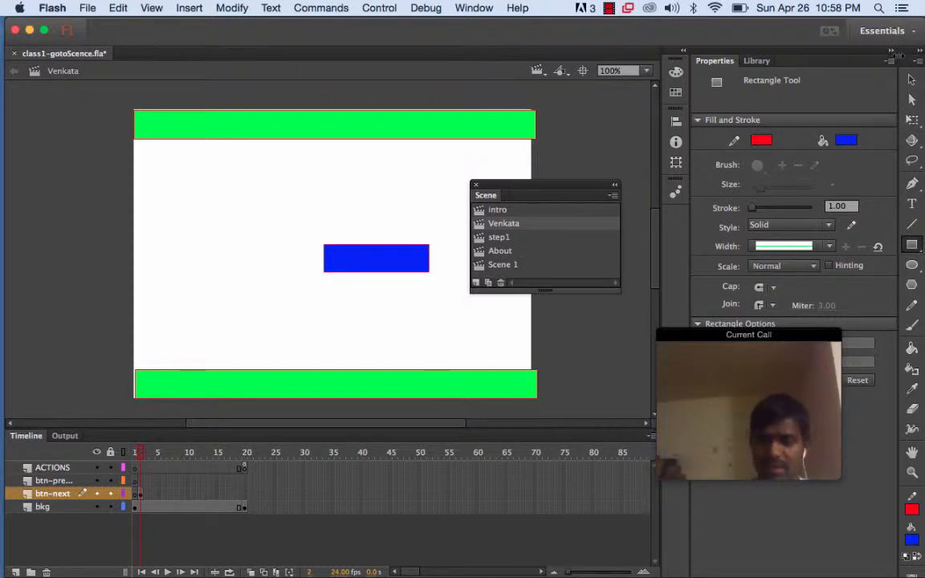
Select the blue rectangle and start converting it to a symbol of type Button
{"action": "left_click", "coordinate": [913, 83]}
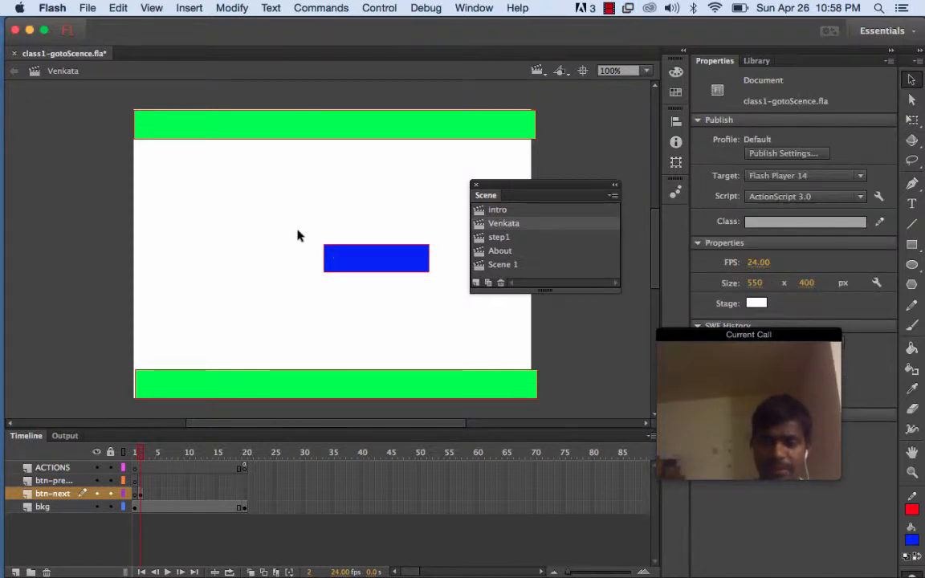
{"action": "mouse_move", "coordinate": [297, 231]}
{"action": "left_mouse_down"}
{"action": "mouse_move", "coordinate": [442, 282]}
{"action": "mouse_move", "coordinate": [447, 293]}
{"action": "left_mouse_up"}
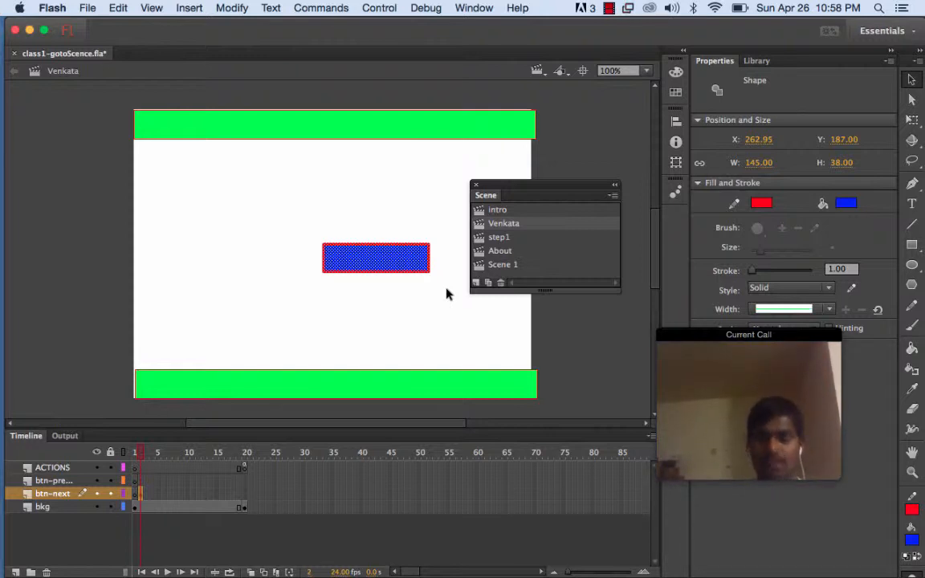
{"action": "left_click", "coordinate": [311, 10]}
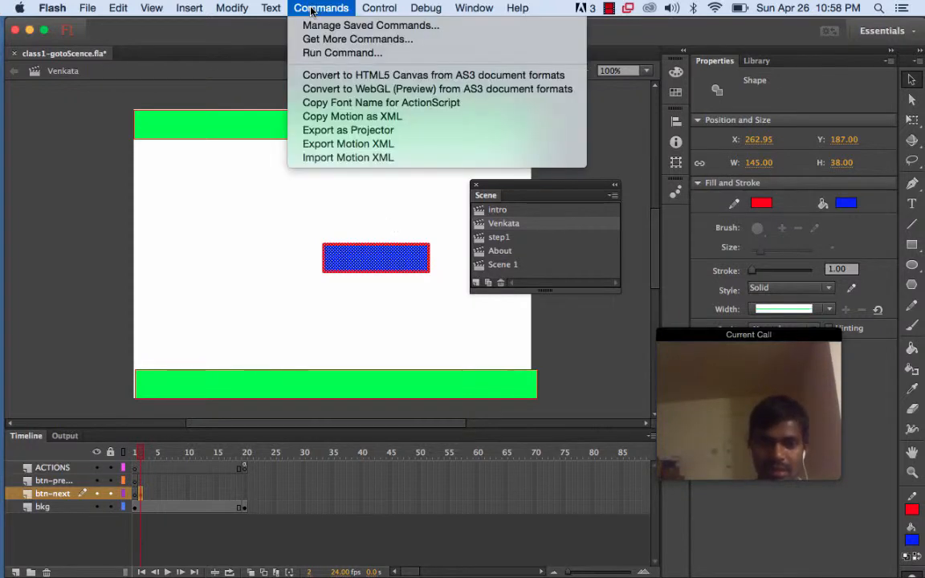
{"action": "mouse_move", "coordinate": [244, 9]}
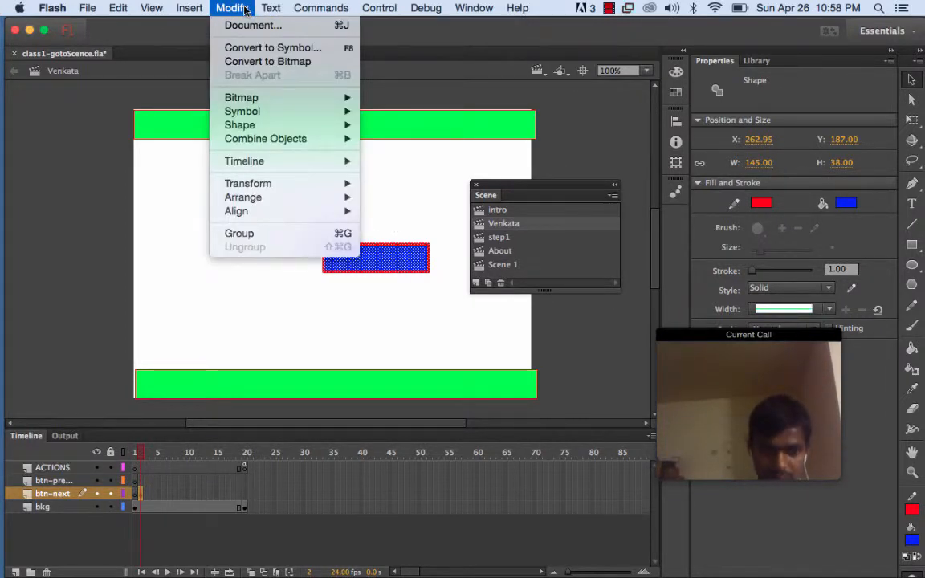
{"action": "left_click", "coordinate": [256, 49]}
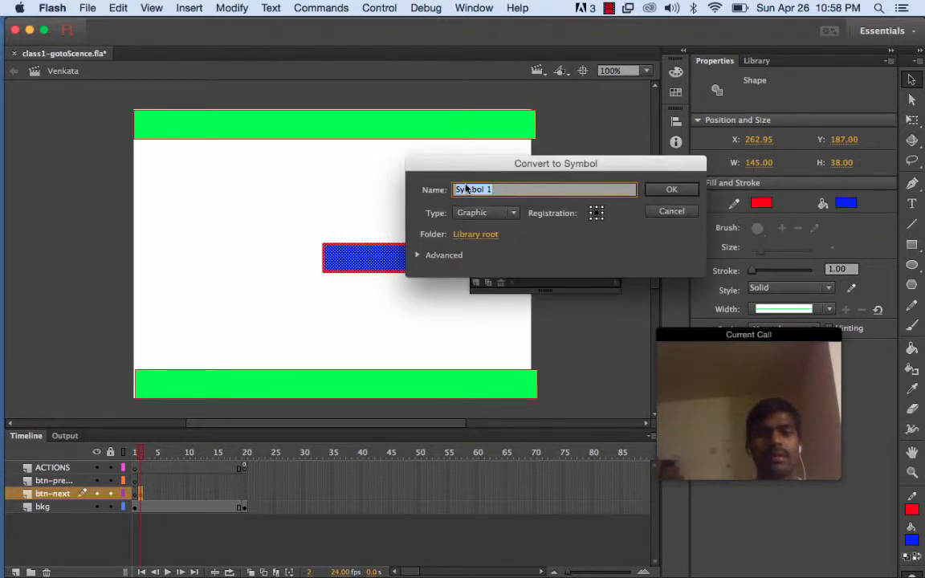
{"action": "left_click", "coordinate": [510, 213]}
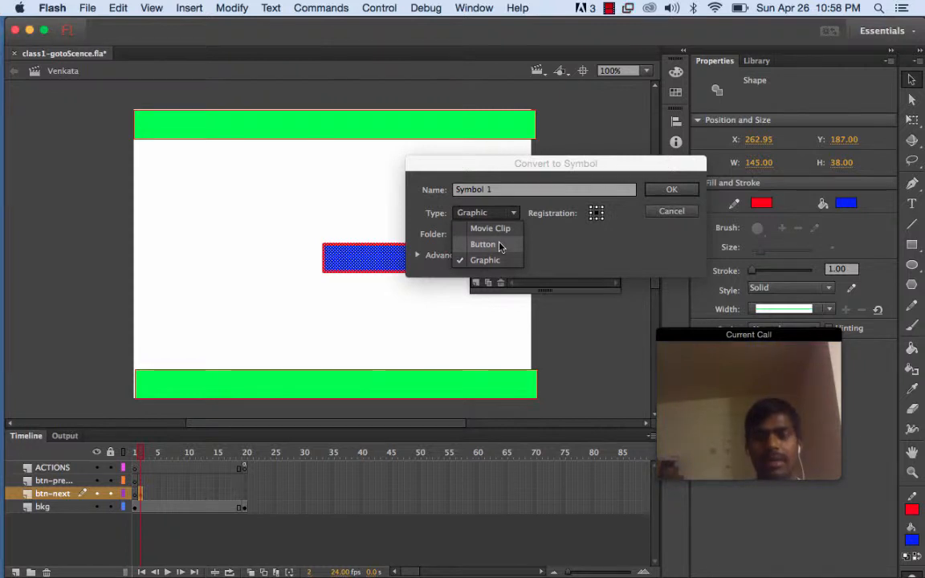
{"action": "left_click", "coordinate": [499, 245]}
Name the new button symbol btnnextvenkata and confirm the conversion
{"action": "left_click", "coordinate": [491, 190]}
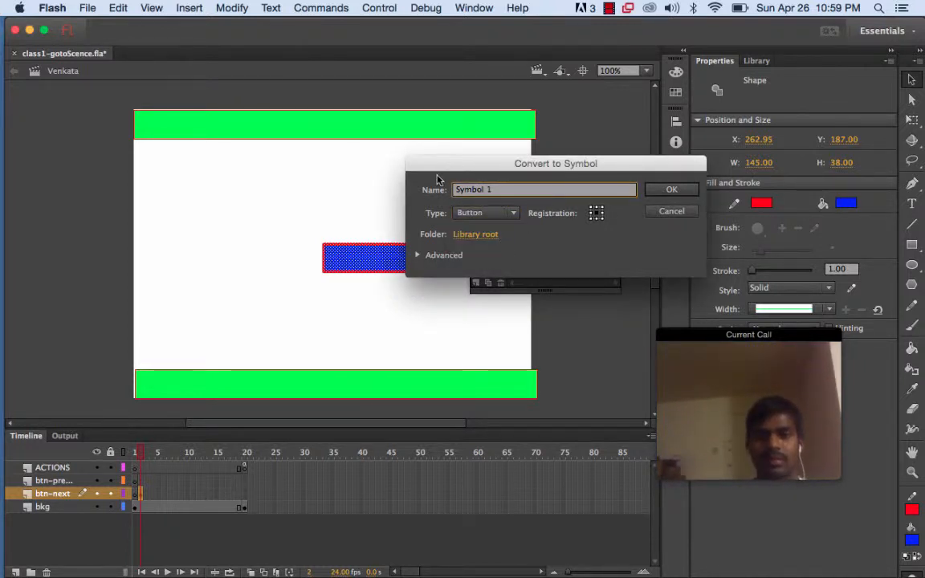
{"action": "left_click_drag", "start_coordinate": [456, 190], "coordinate": [552, 200]}
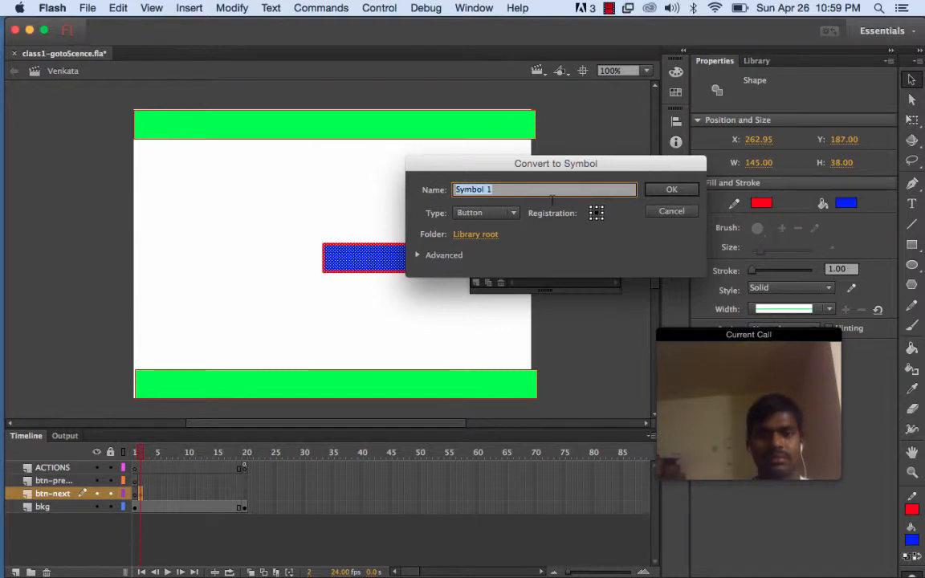
{"action": "type", "text": "btn"}
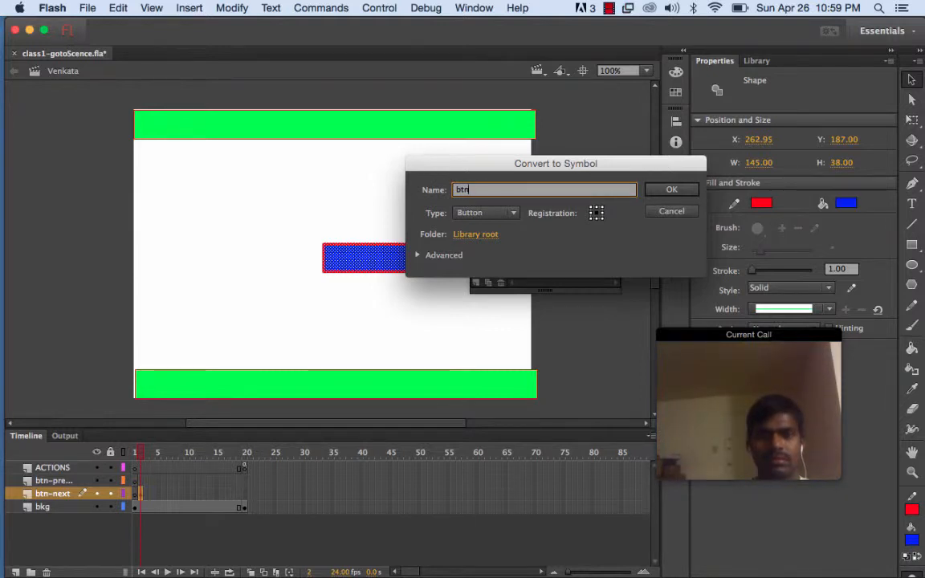
{"action": "type", "text": "next"}
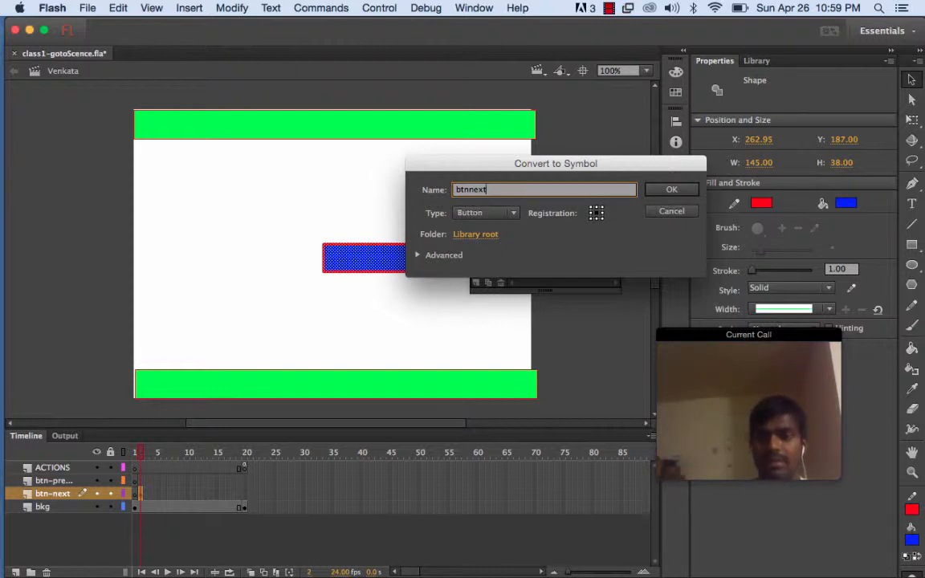
{"action": "left_click", "coordinate": [670, 191]}
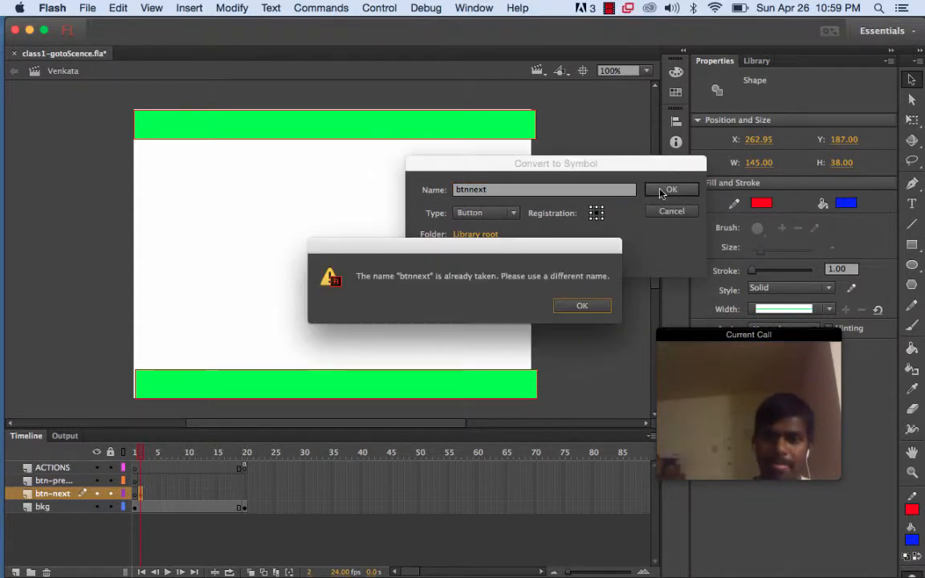
{"action": "left_click", "coordinate": [580, 306]}
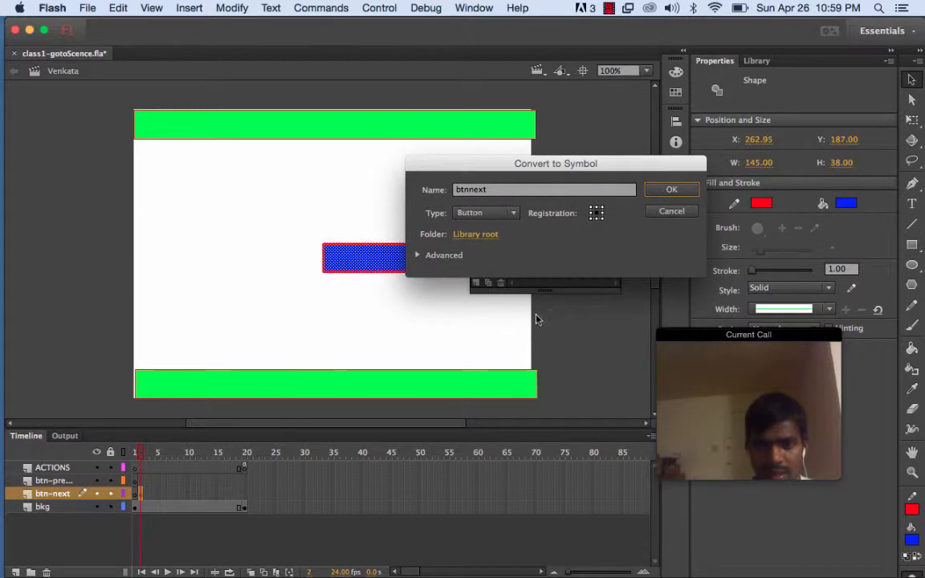
{"action": "left_click", "coordinate": [467, 190]}
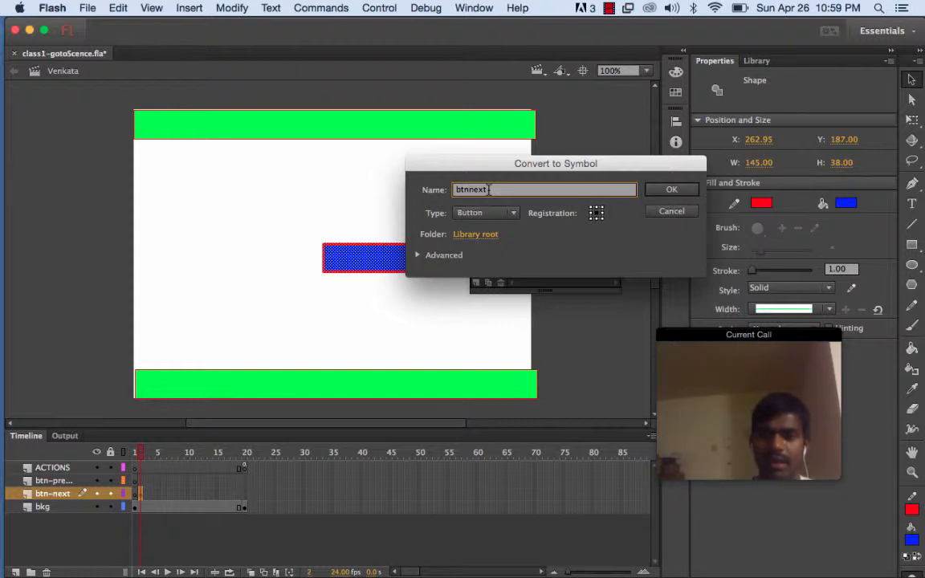
{"action": "type", "text": "venkata"}
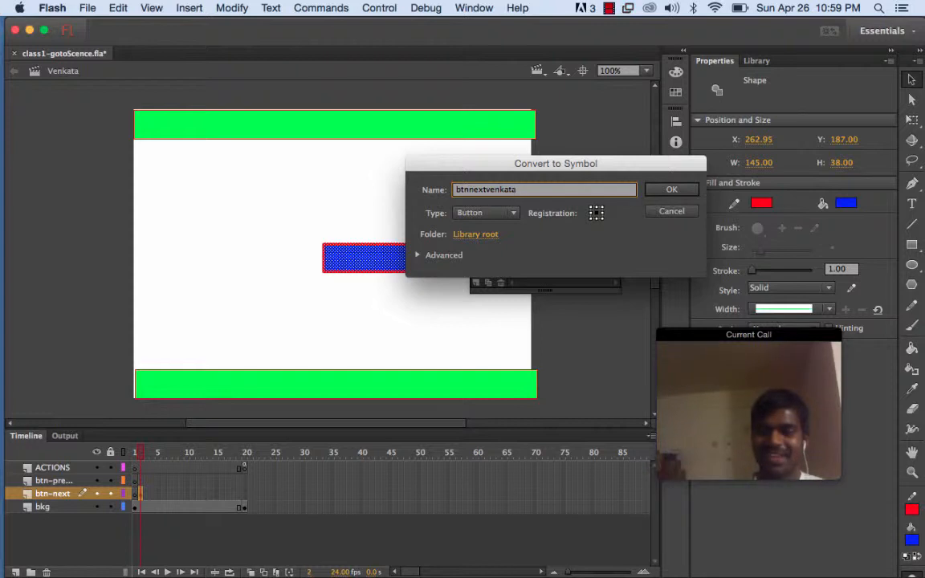
{"action": "left_click", "coordinate": [663, 193]}
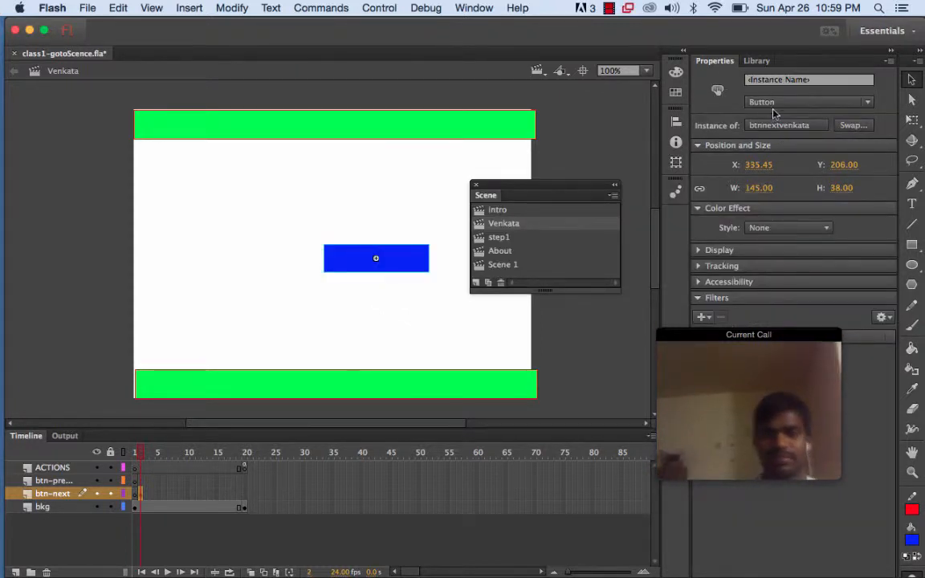
Insert a keyframe at frame 20 on the btn-next layer
{"action": "left_click", "coordinate": [757, 61]}
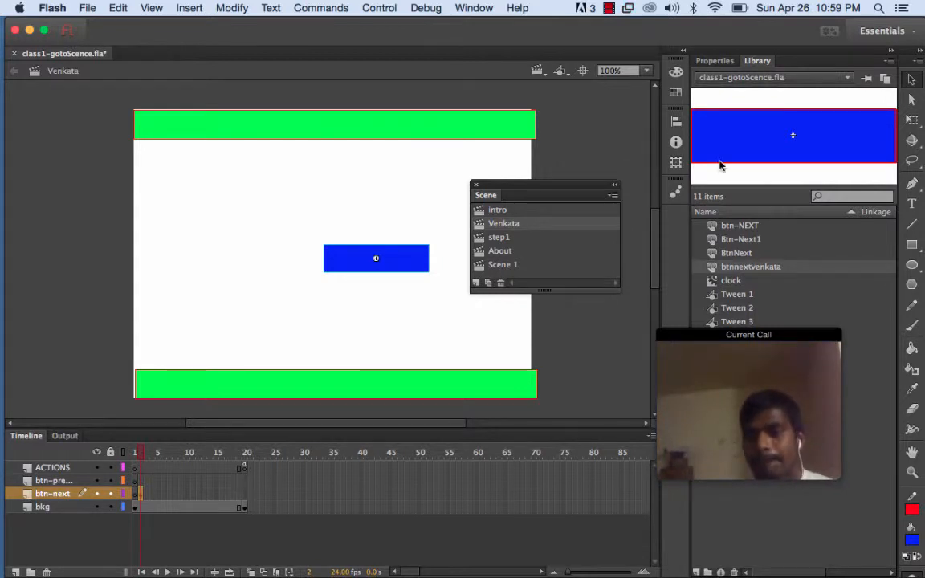
{"action": "left_click", "coordinate": [714, 63]}
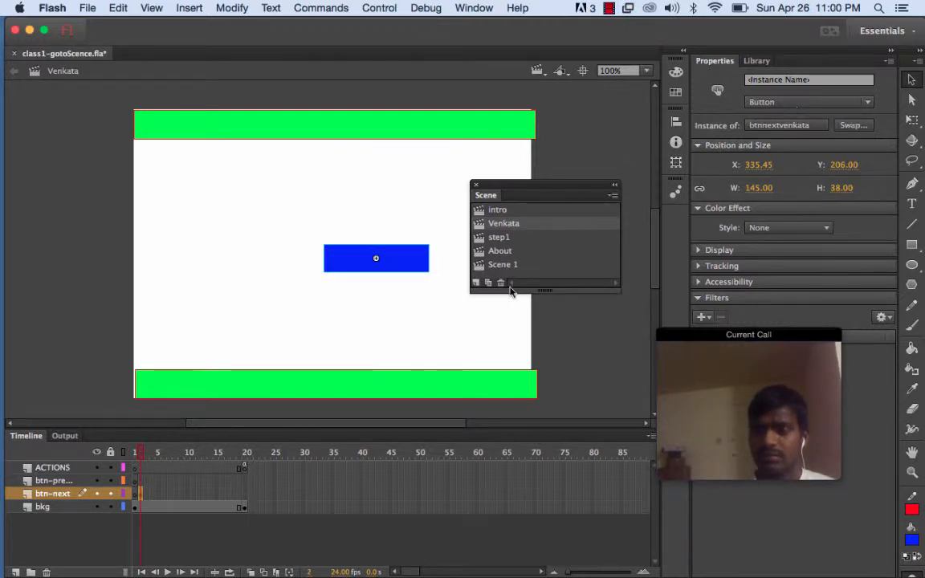
{"action": "left_click", "coordinate": [244, 494]}
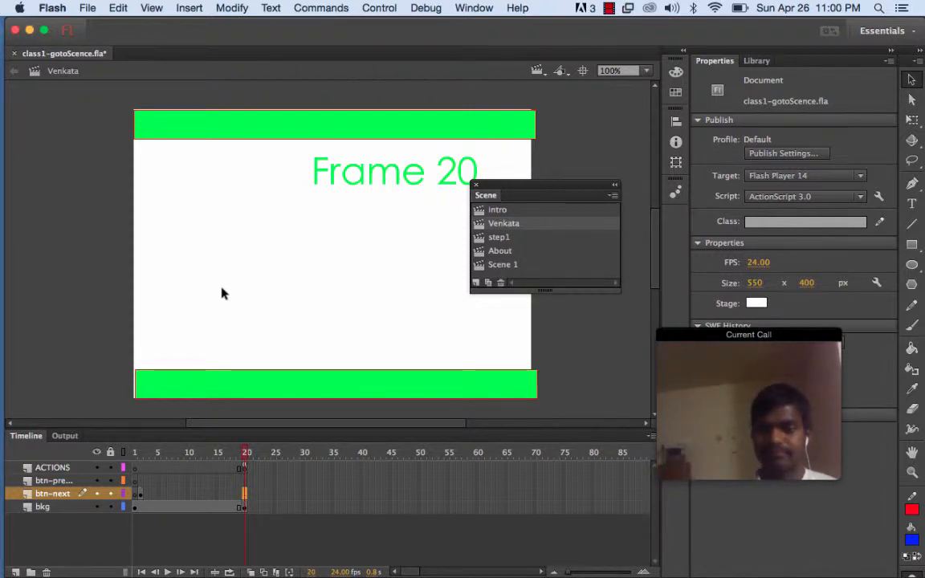
{"action": "left_click", "coordinate": [190, 8]}
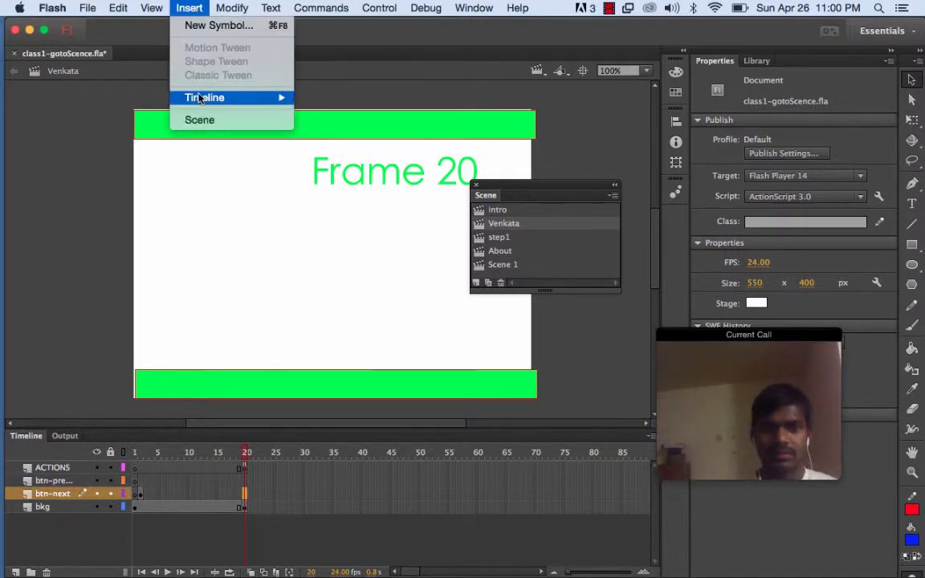
{"action": "mouse_move", "coordinate": [201, 97]}
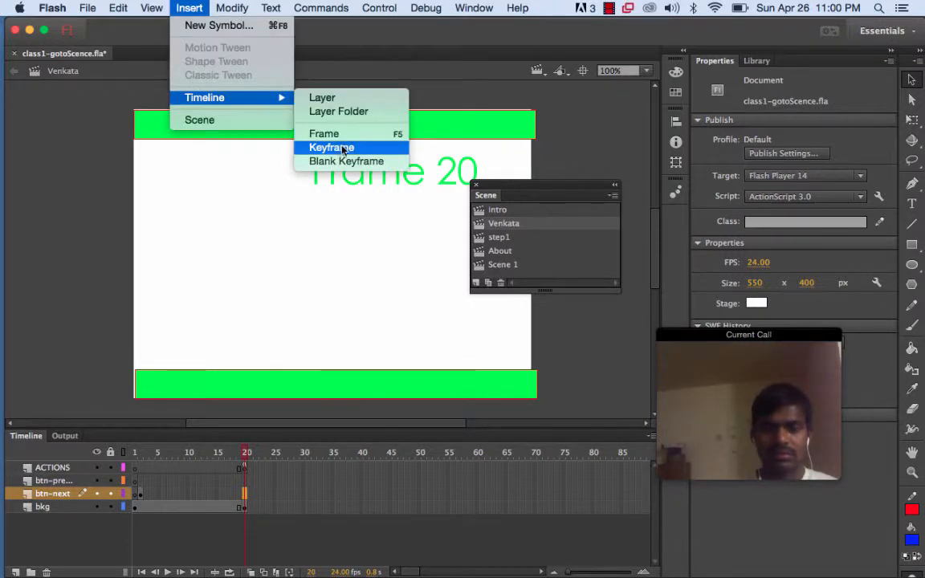
{"action": "left_click", "coordinate": [344, 147]}
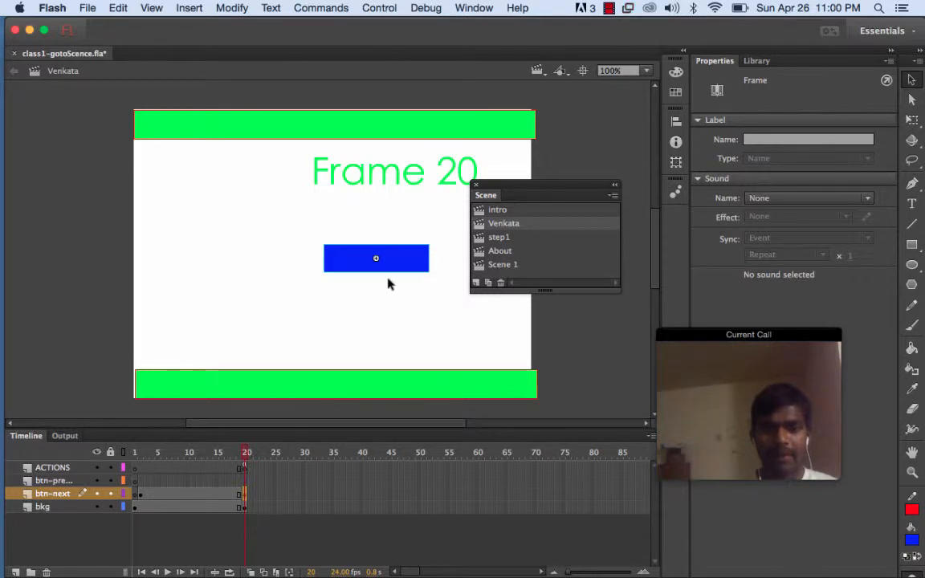
Give the button instance at frame 20 of the btn-next layer the instance name btnnextvenkata
{"action": "left_click", "coordinate": [245, 494]}
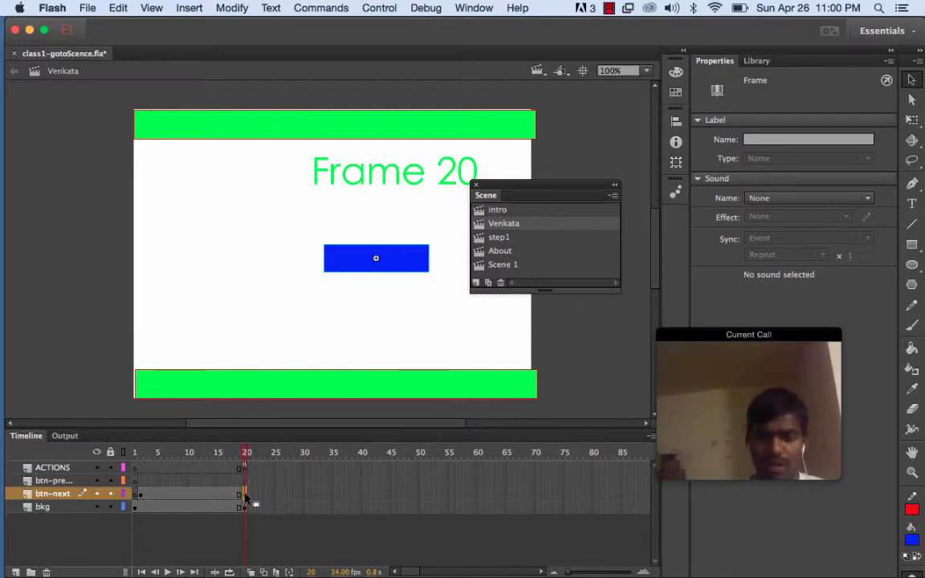
{"action": "left_click", "coordinate": [354, 264]}
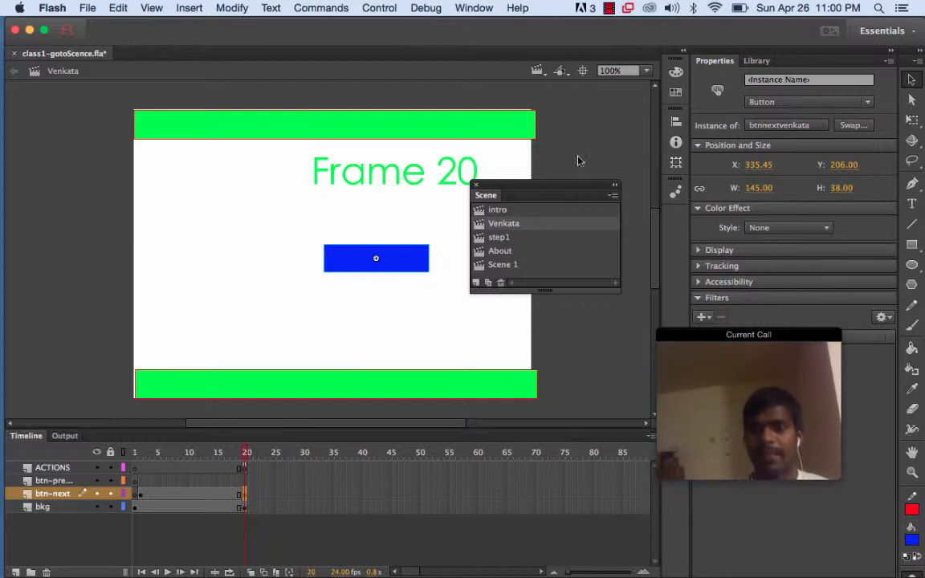
{"action": "left_click", "coordinate": [788, 81]}
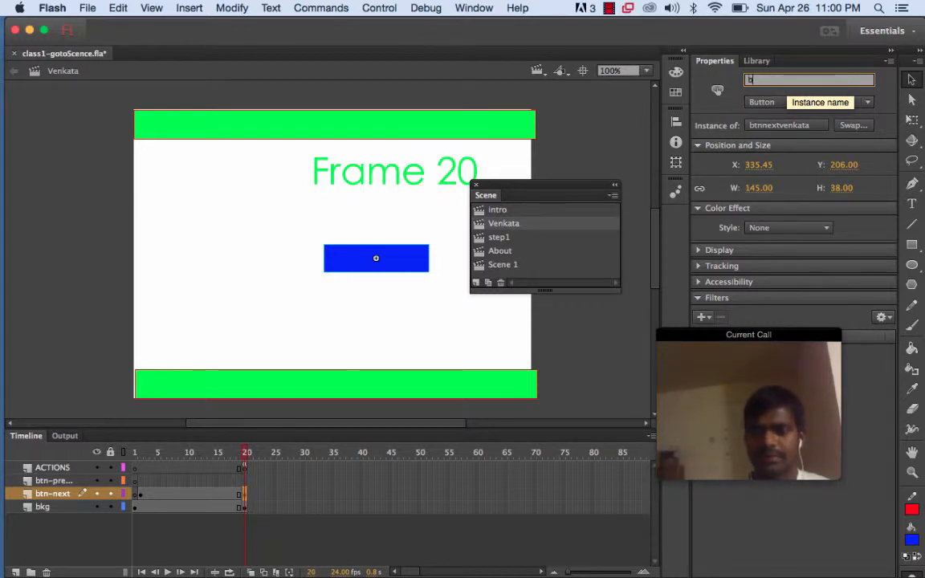
{"action": "type", "text": "btnn"}
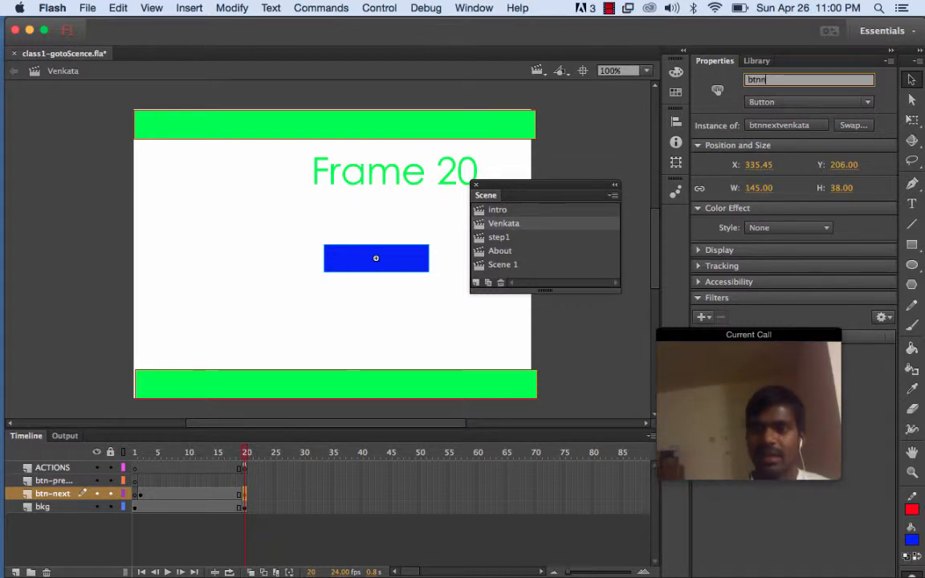
{"action": "type", "text": "ext"}
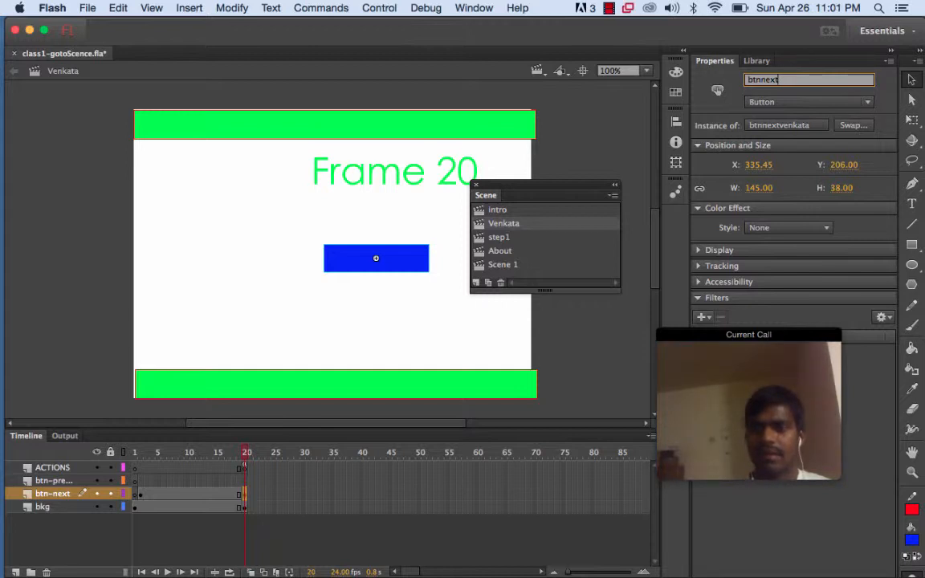
{"action": "type", "text": "v"}
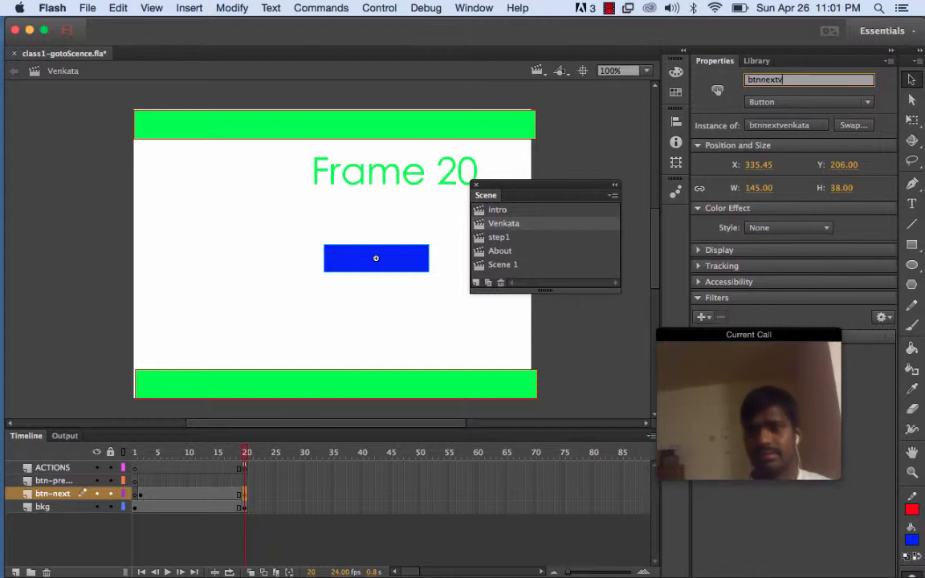
{"action": "type", "text": "enkata"}
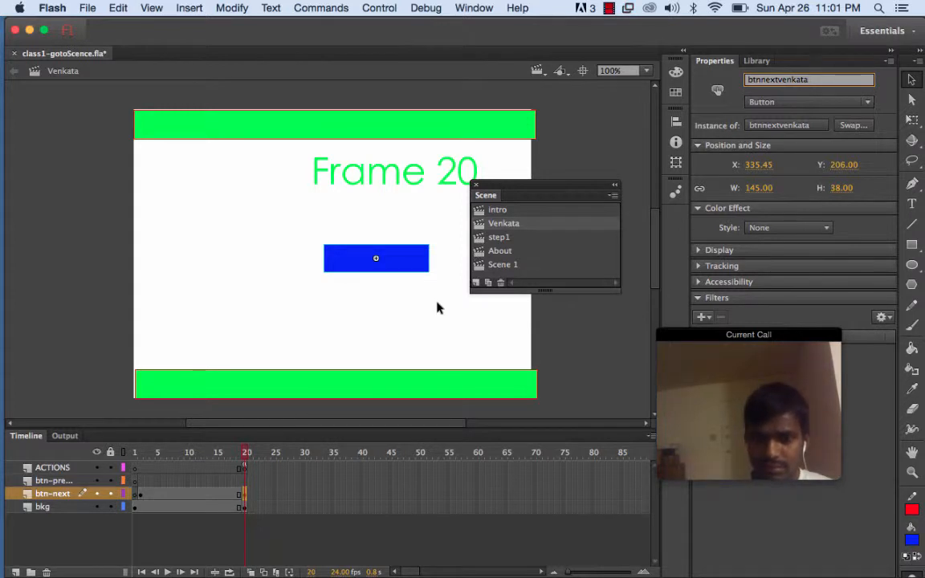
{"action": "key", "text": "Return"}
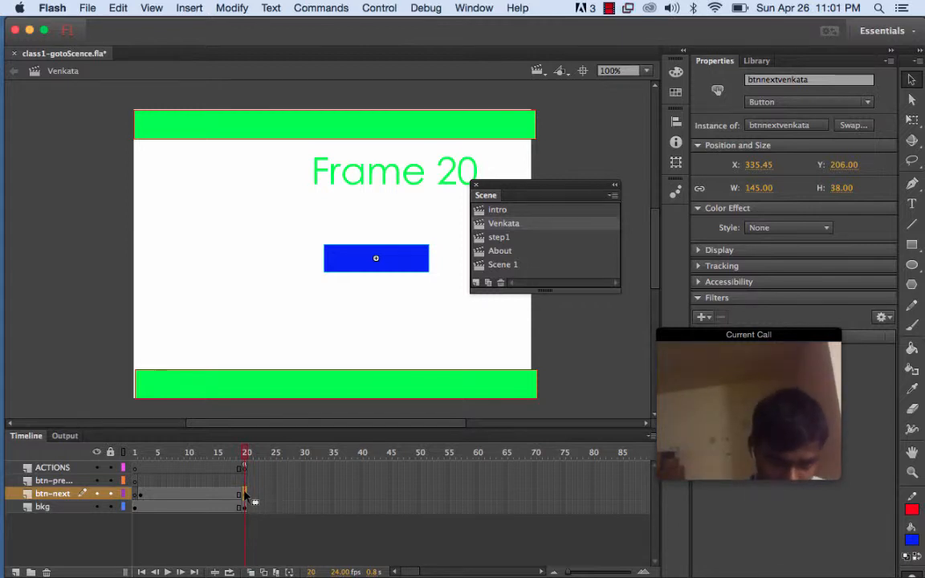
Open the Actions panel for frame 20 of the btn-next layer
{"action": "right_click", "coordinate": [356, 266]}
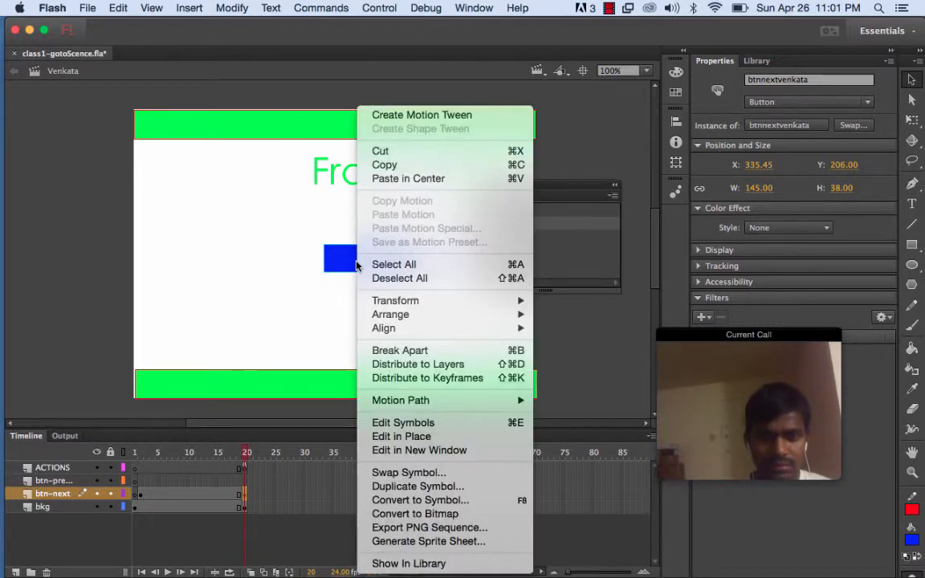
{"action": "left_click", "coordinate": [278, 294]}
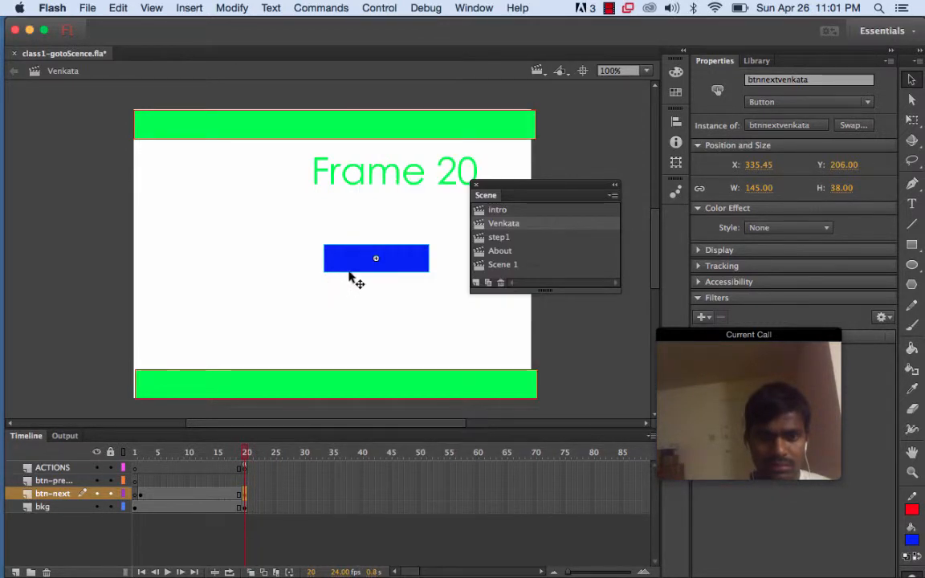
{"action": "left_click", "coordinate": [244, 494]}
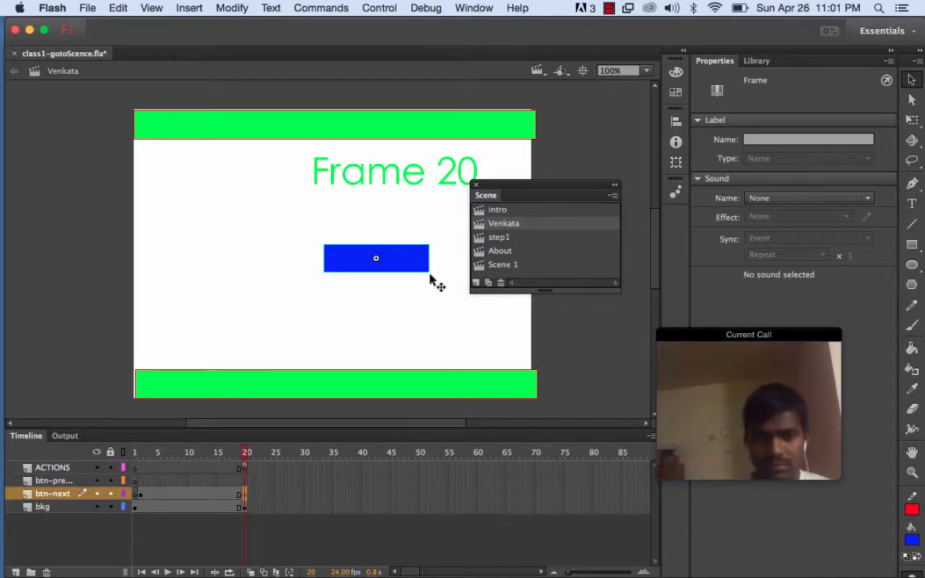
{"action": "left_click", "coordinate": [413, 258]}
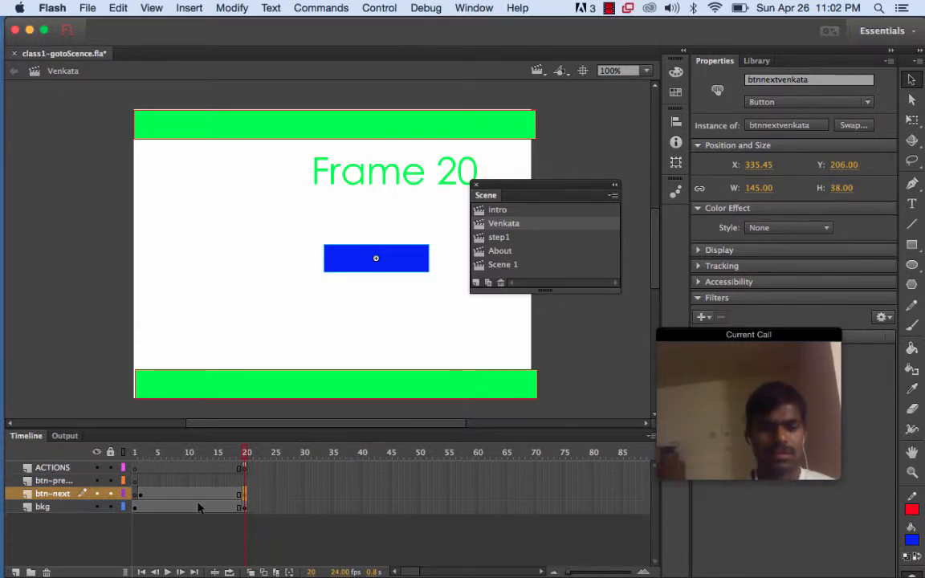
{"action": "right_click", "coordinate": [247, 495]}
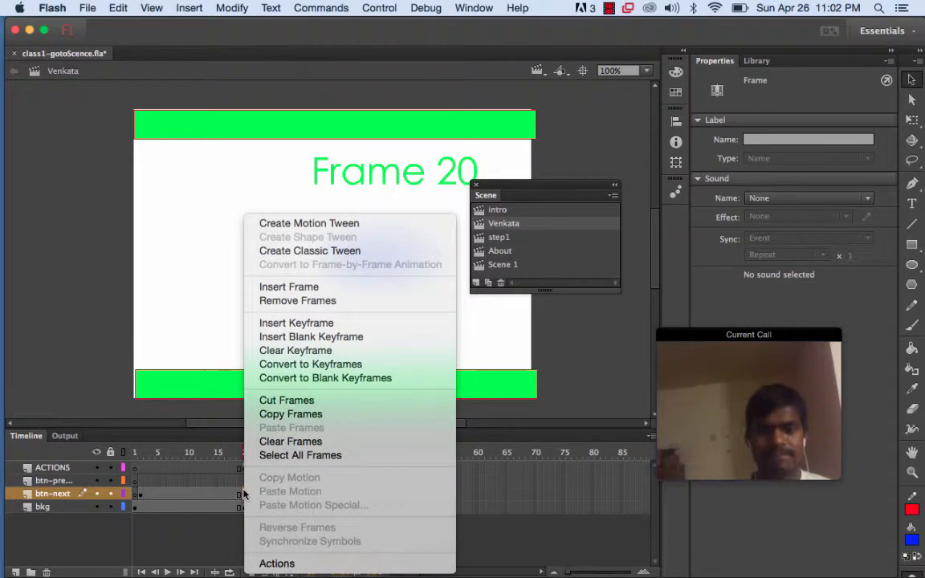
{"action": "left_click", "coordinate": [277, 564]}
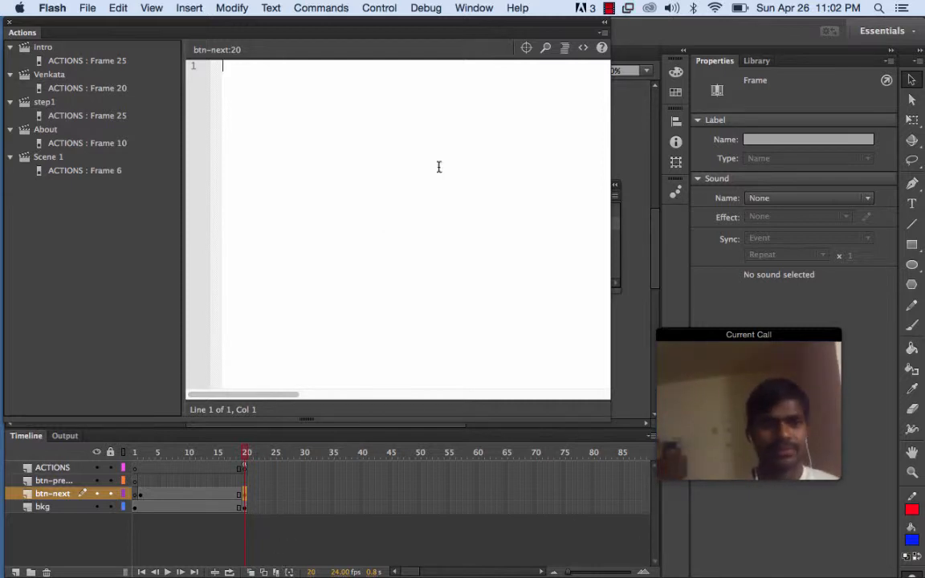
Insert the "Click to Go to Scene and Play" timeline navigation code snippet for the next button
{"action": "left_click", "coordinate": [584, 50]}
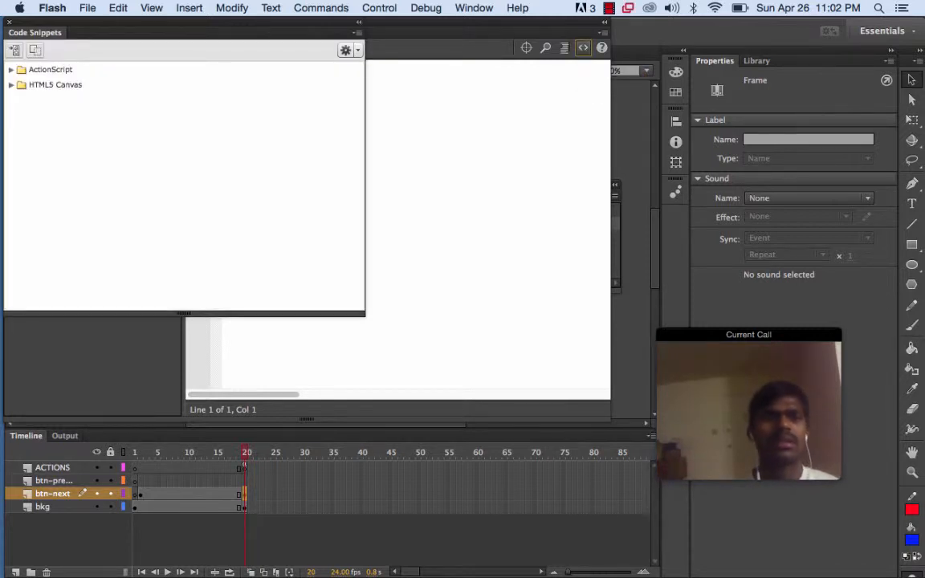
{"action": "left_click", "coordinate": [12, 69]}
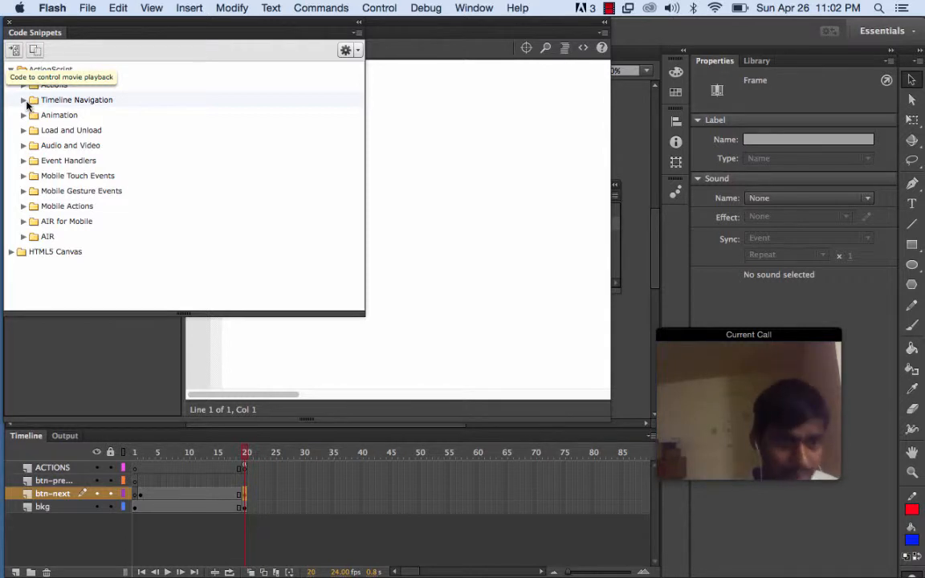
{"action": "left_click", "coordinate": [24, 100]}
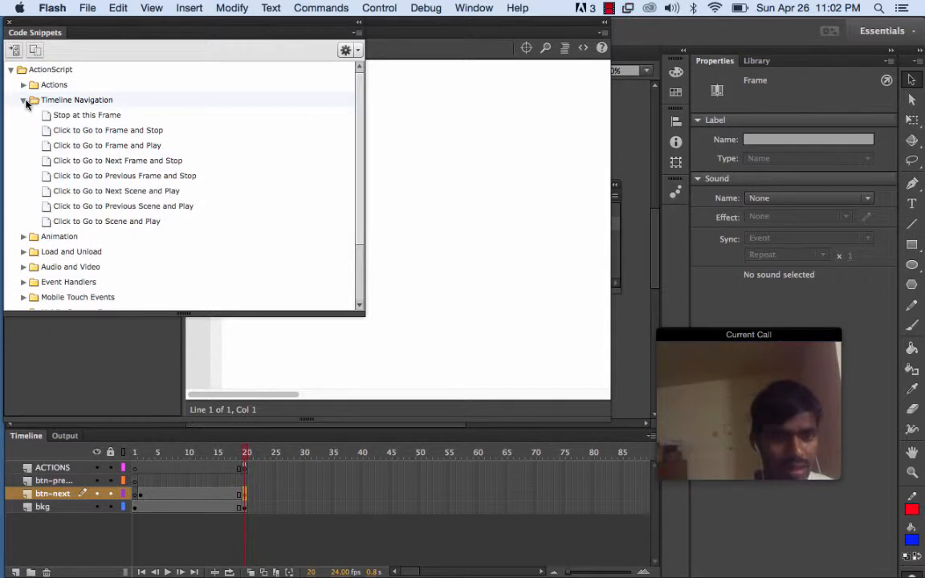
{"action": "double_click", "coordinate": [76, 222]}
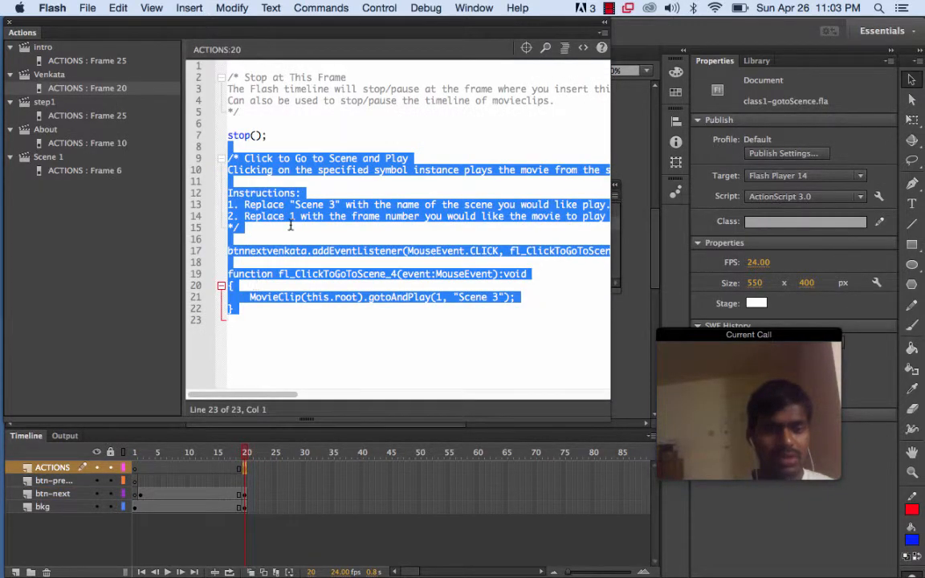
{"action": "left_click", "coordinate": [449, 317]}
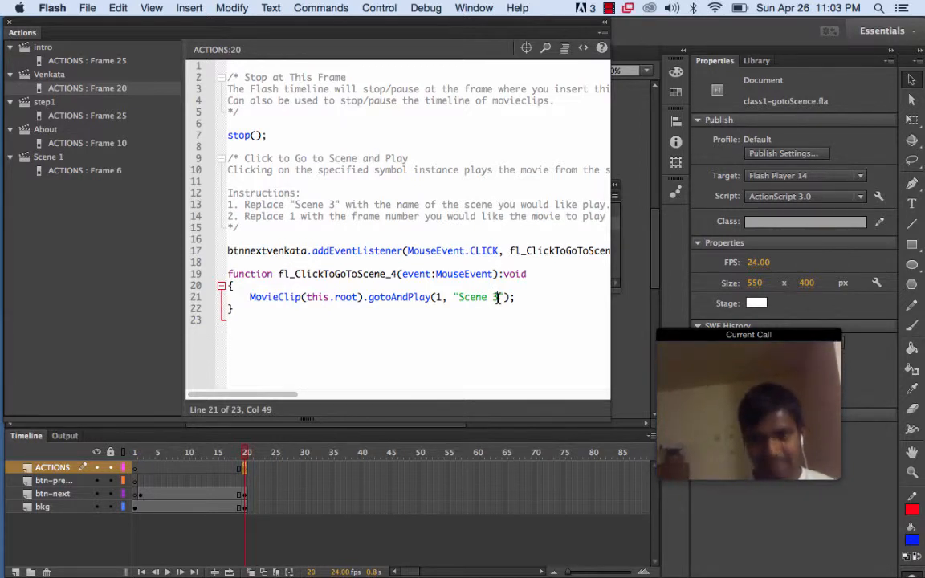
Set the snippet's target scene name to "Venkata" in the gotoAndPlay call
{"action": "left_click_drag", "start_coordinate": [499, 299], "coordinate": [464, 298]}
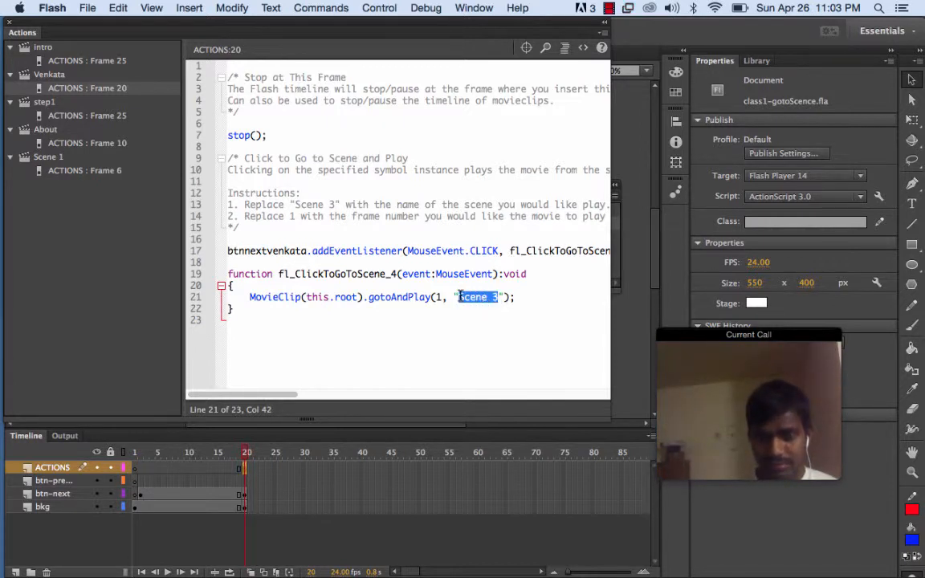
{"action": "left_click", "coordinate": [474, 8]}
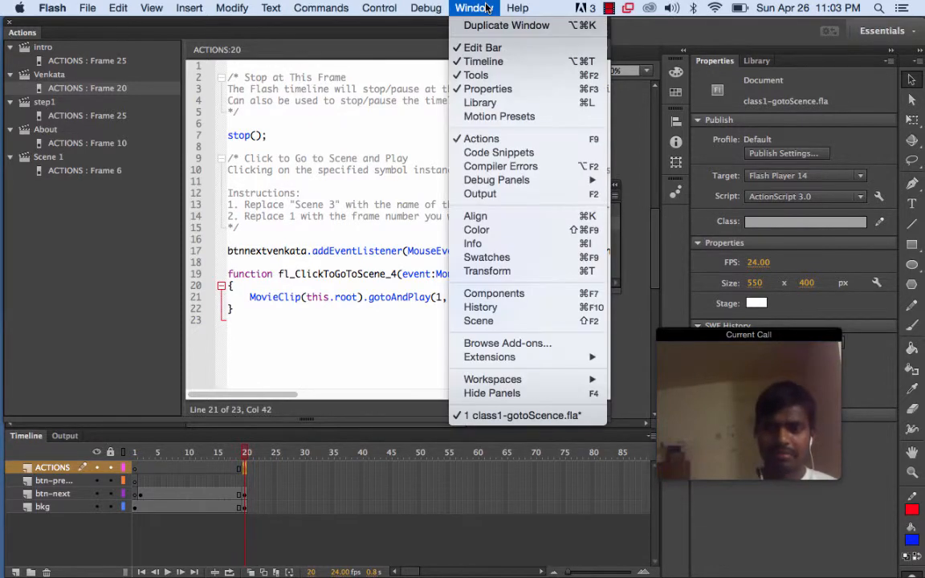
{"action": "left_click", "coordinate": [479, 321]}
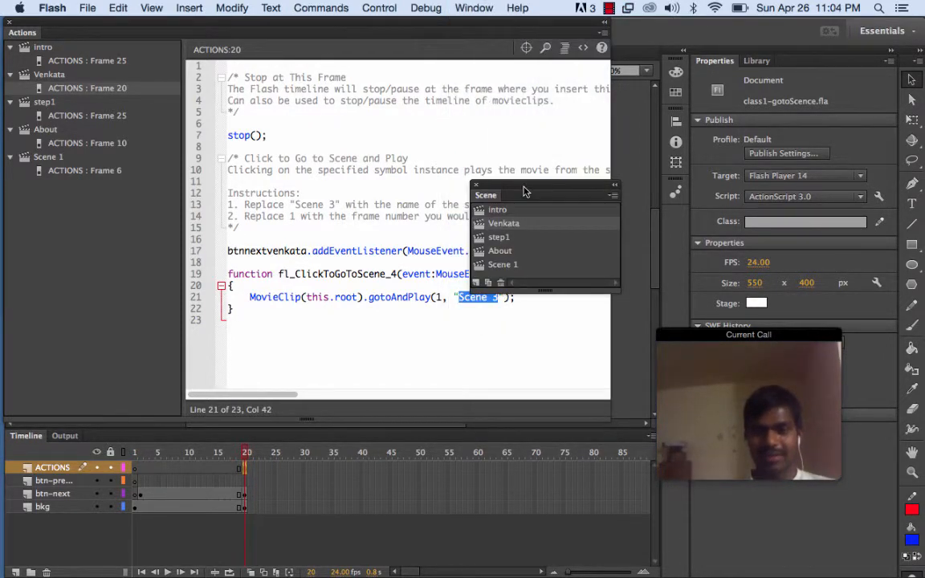
{"action": "left_click_drag", "start_coordinate": [522, 192], "coordinate": [476, 127]}
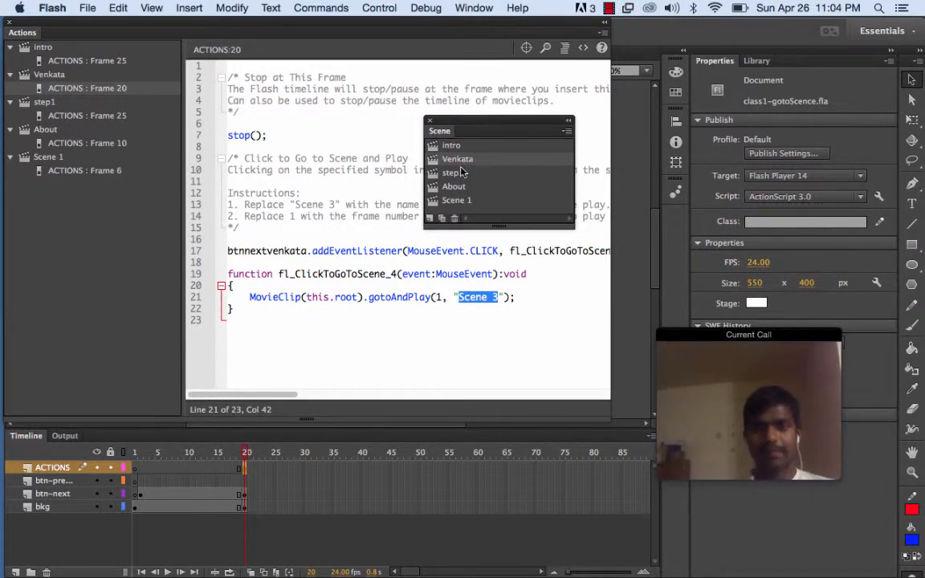
{"action": "left_click", "coordinate": [495, 296]}
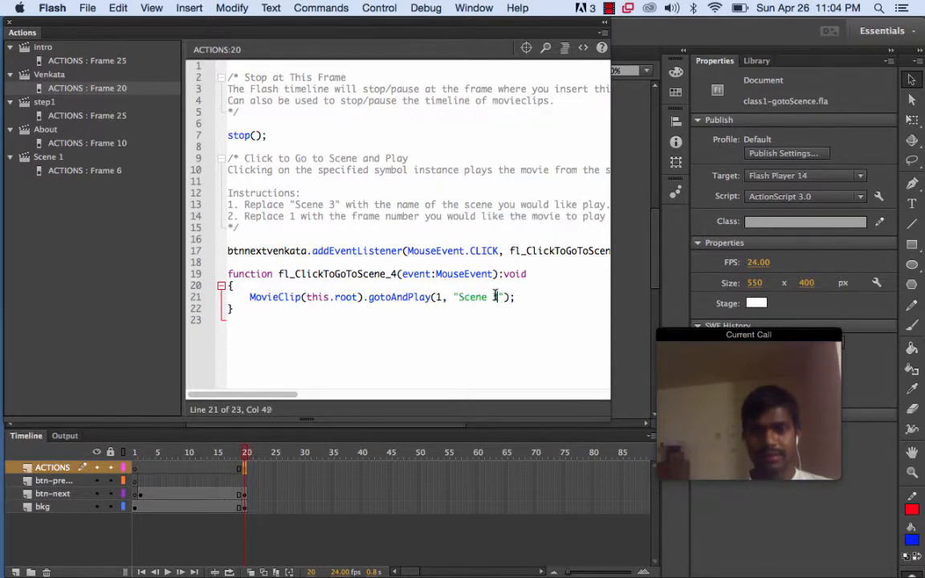
{"action": "left_click_drag", "start_coordinate": [498, 299], "coordinate": [458, 298]}
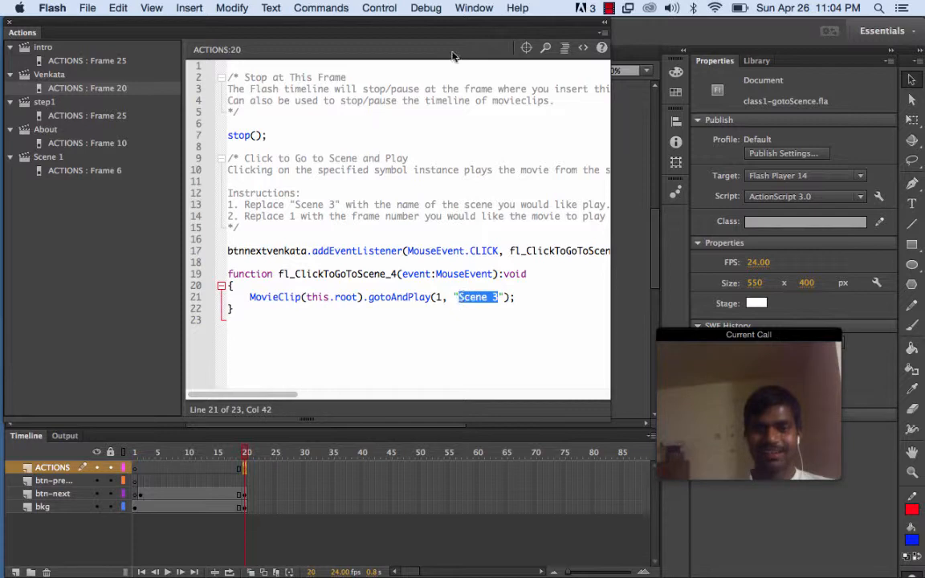
{"action": "left_click", "coordinate": [469, 8]}
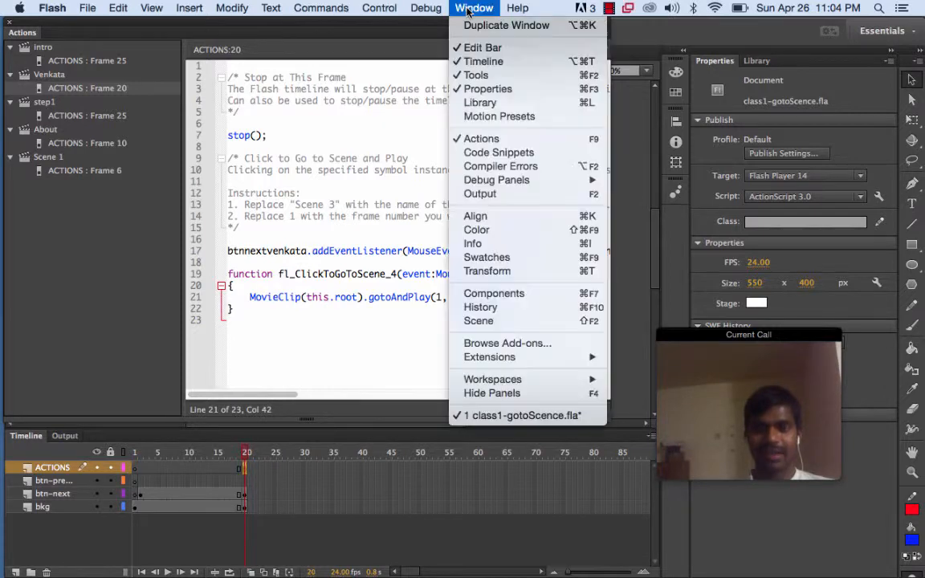
{"action": "left_click", "coordinate": [474, 321]}
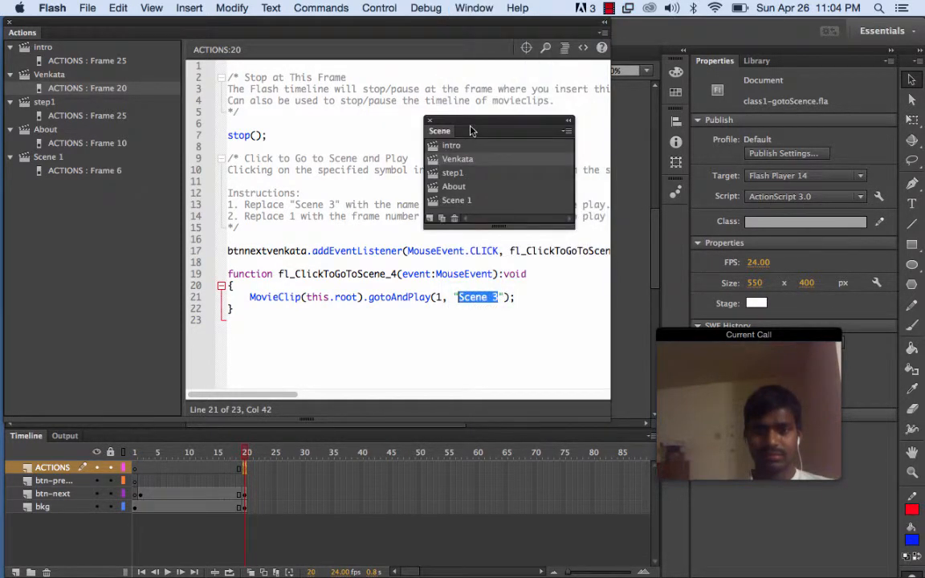
{"action": "left_click_drag", "start_coordinate": [470, 120], "coordinate": [106, 225]}
{"action": "key", "text": "shift+F2"}
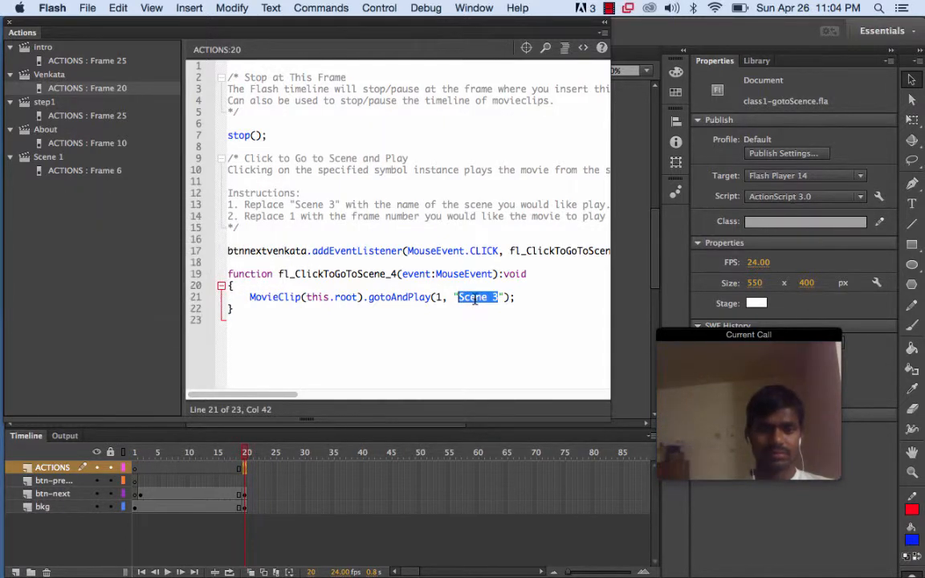
{"action": "key", "text": "Right"}
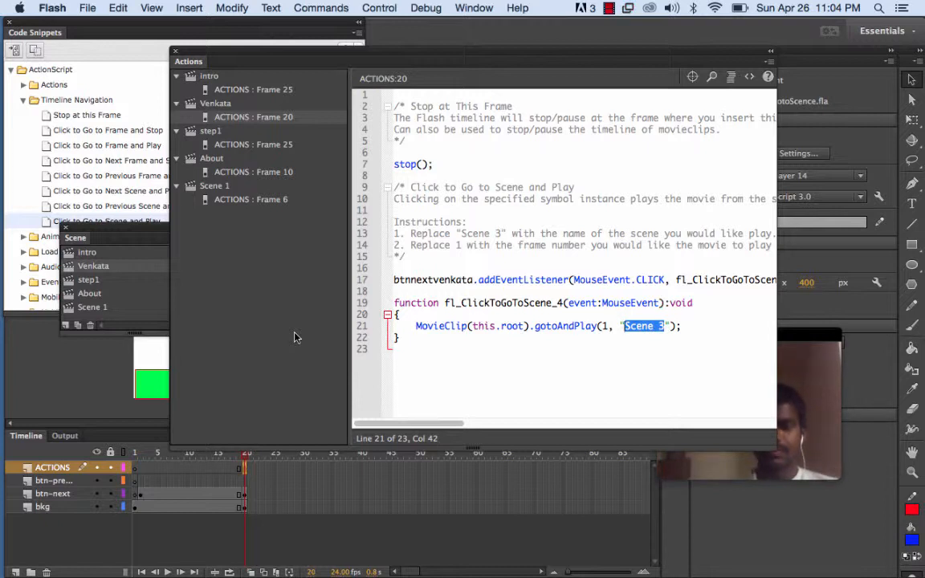
{"action": "type", "text": "V"}
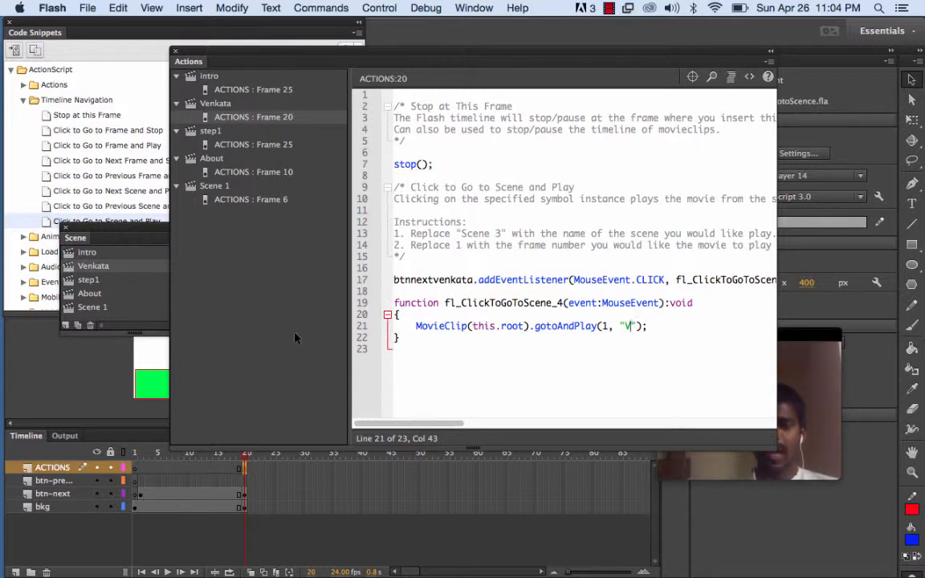
{"action": "type", "text": "en"}
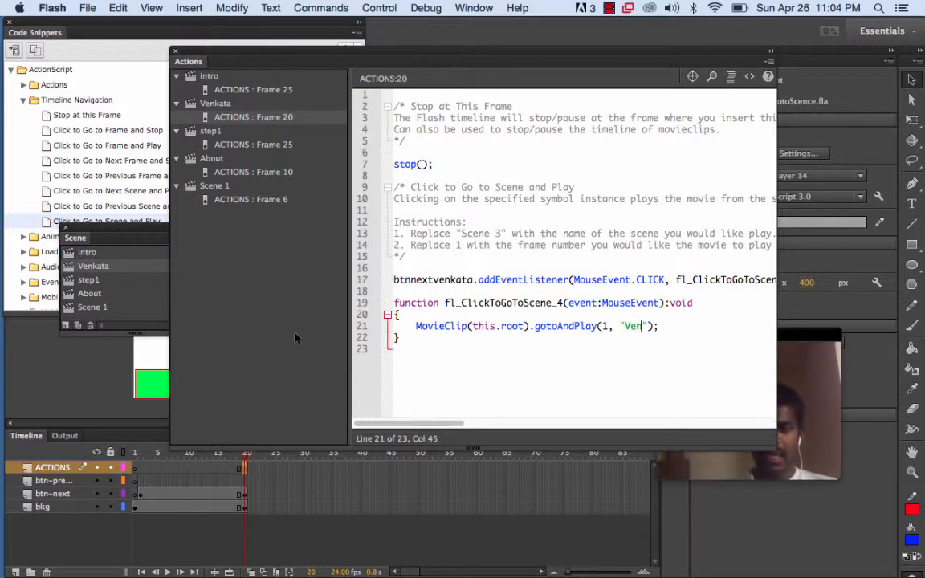
{"action": "type", "text": "ka"}
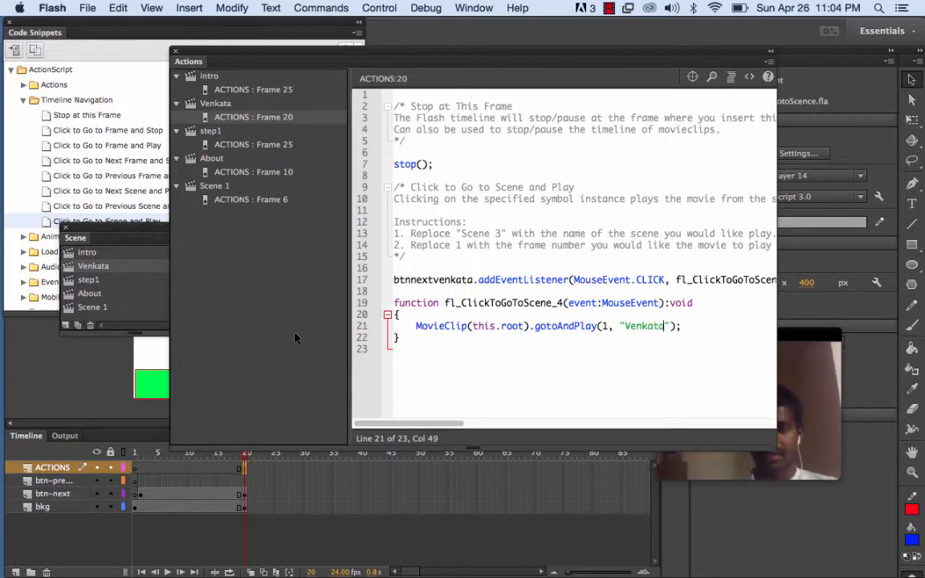
{"action": "type", "text": "ta"}
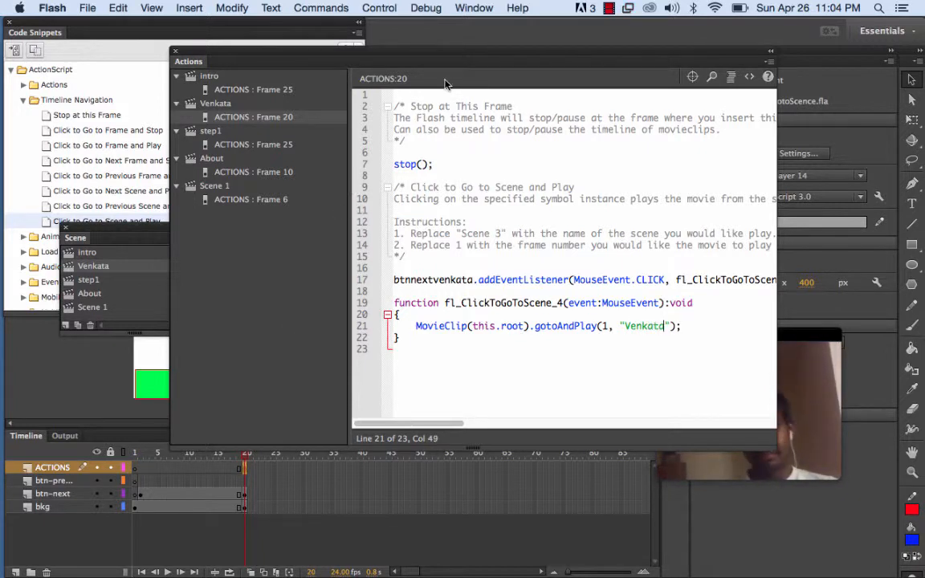
Review the scene name and frame number in the snippet code, then close the code and scene panels
{"action": "left_click_drag", "start_coordinate": [448, 51], "coordinate": [369, 31]}
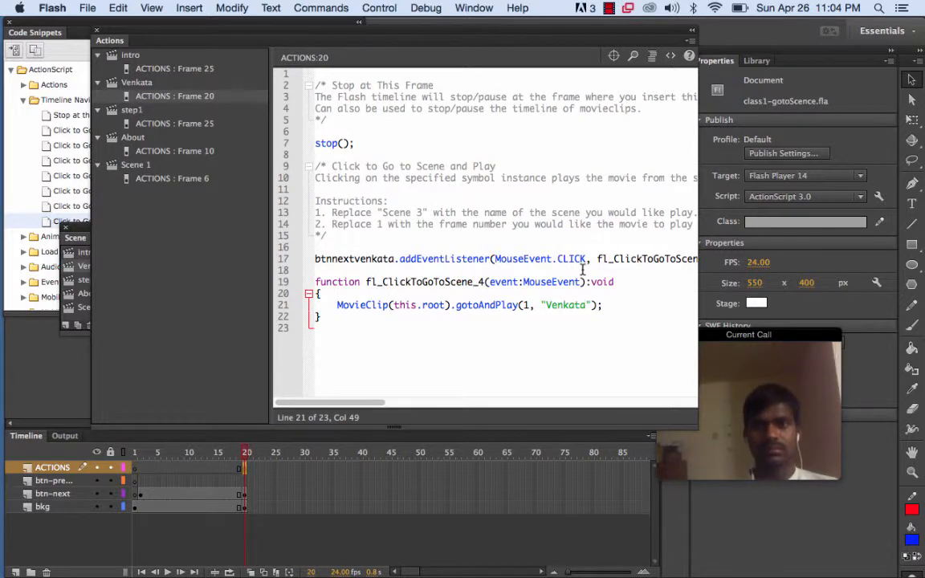
{"action": "left_click_drag", "start_coordinate": [593, 305], "coordinate": [547, 305]}
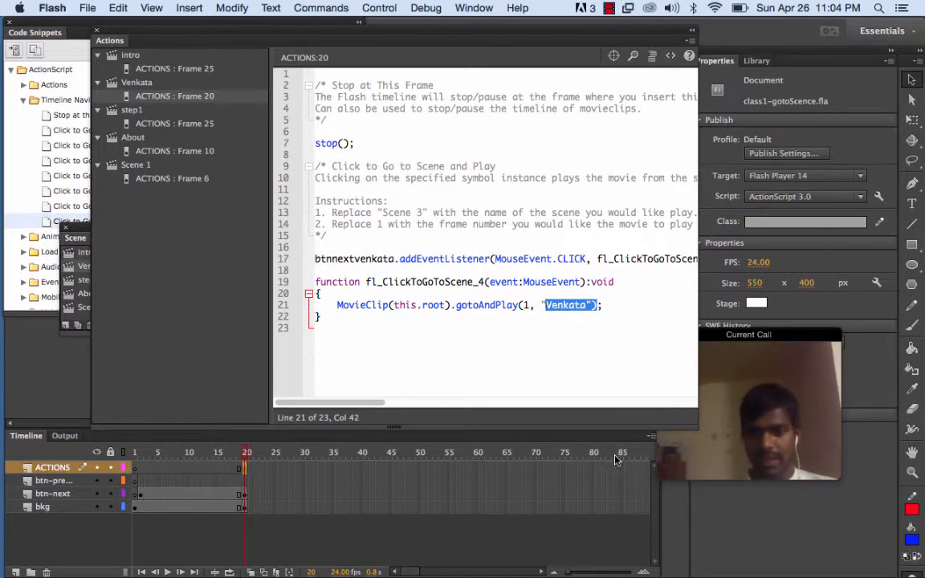
{"action": "left_click", "coordinate": [528, 307]}
{"action": "double_click", "coordinate": [526, 306]}
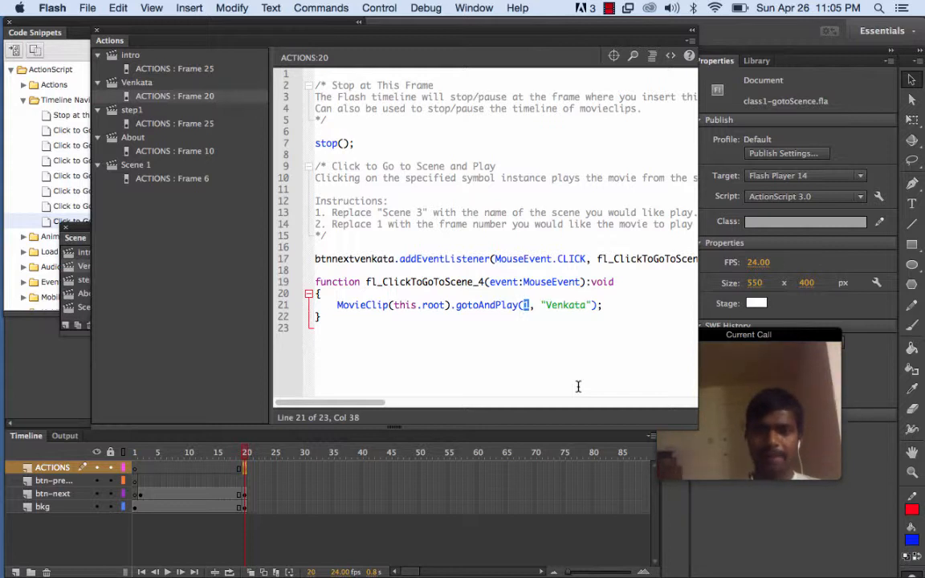
{"action": "left_click", "coordinate": [91, 33]}
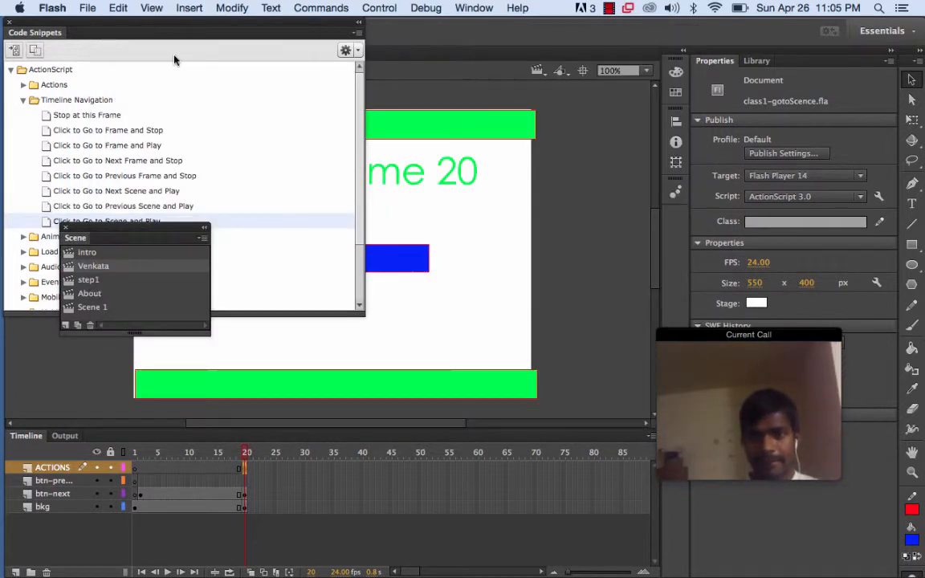
{"action": "left_click", "coordinate": [10, 21]}
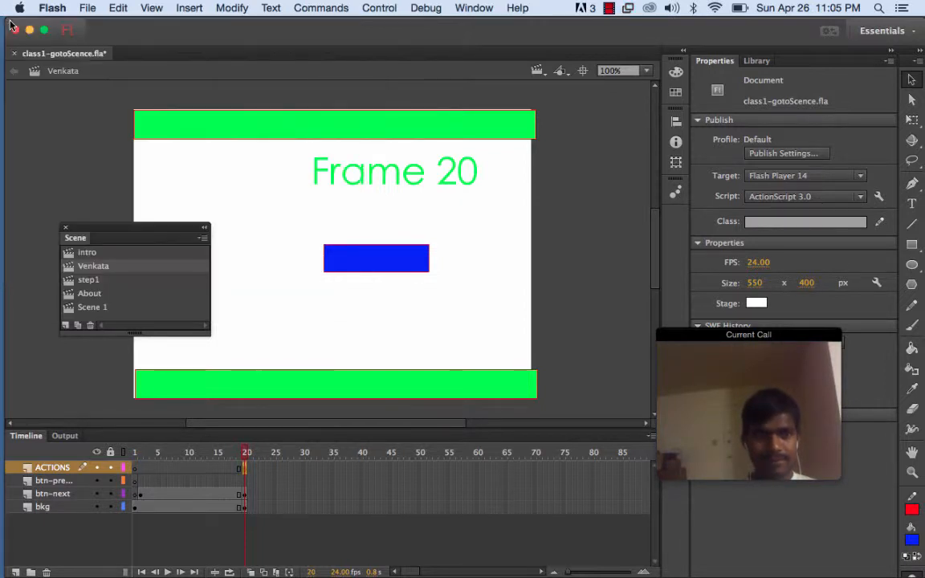
{"action": "left_click", "coordinate": [65, 227]}
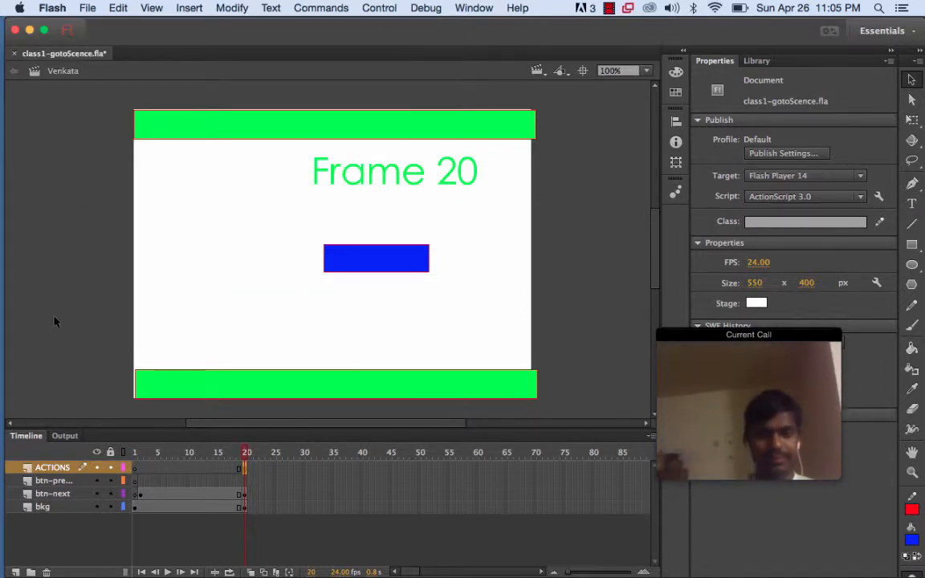
Test the movie in the browser, then close the browser tab and return to Flash
{"action": "left_click", "coordinate": [423, 8]}
{"action": "mouse_move", "coordinate": [385, 9]}
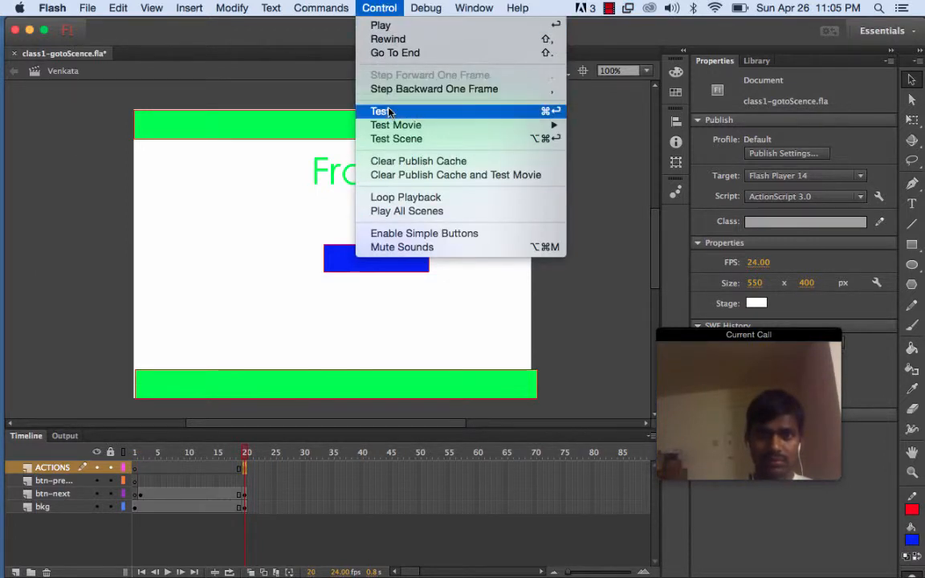
{"action": "mouse_move", "coordinate": [394, 128]}
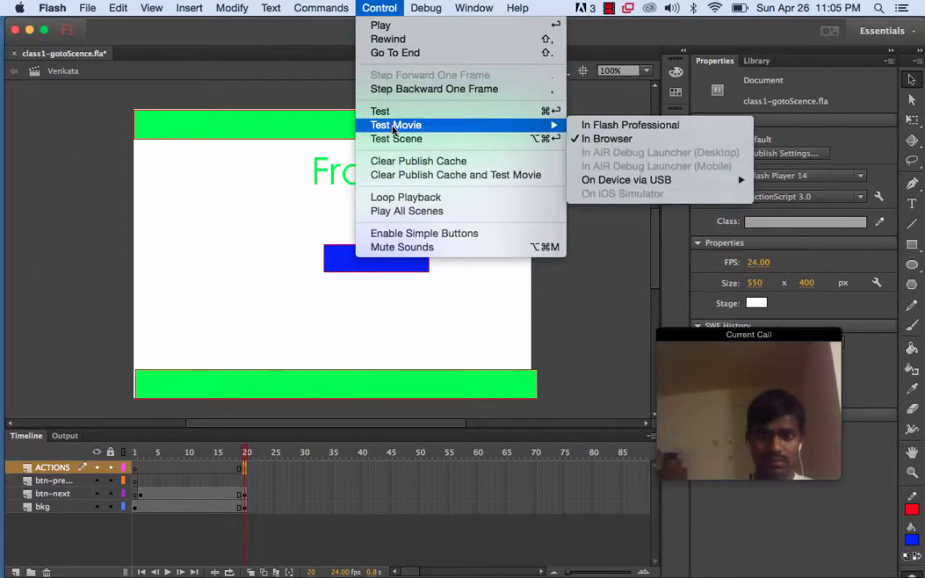
{"action": "left_click", "coordinate": [592, 145]}
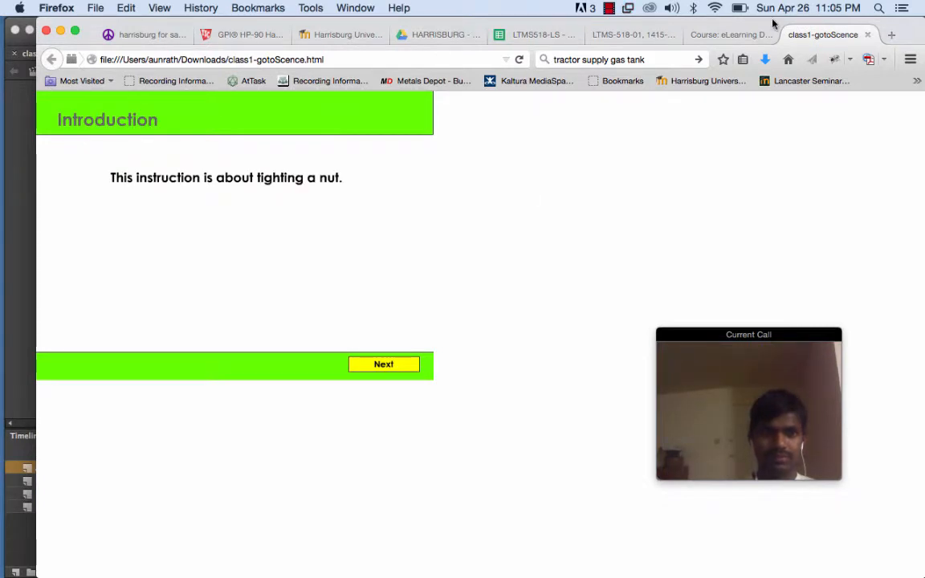
{"action": "left_click", "coordinate": [867, 34]}
{"action": "mouse_move", "coordinate": [8, 353]}
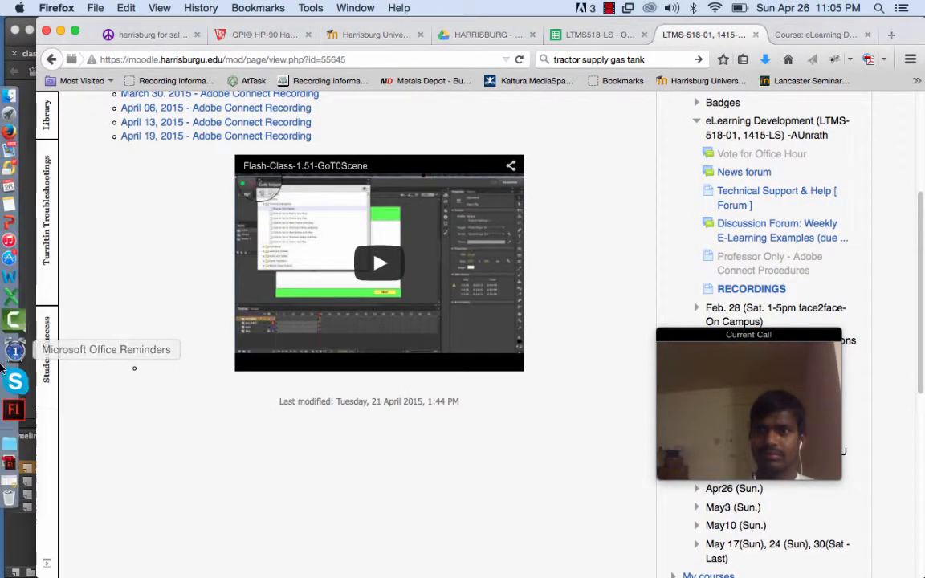
{"action": "left_click", "coordinate": [19, 392]}
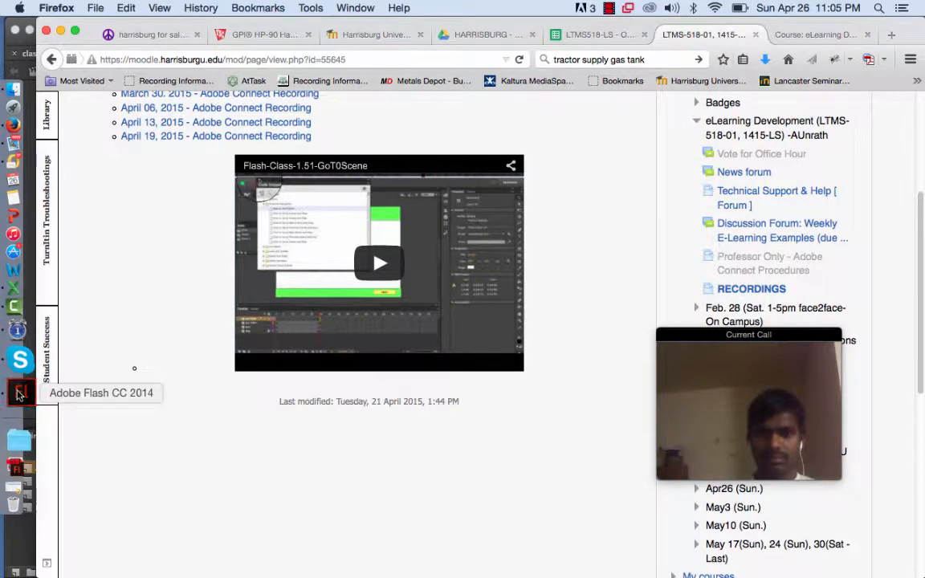
Move the Venkata scene to the top of the scene order, above intro
{"action": "left_click", "coordinate": [474, 8]}
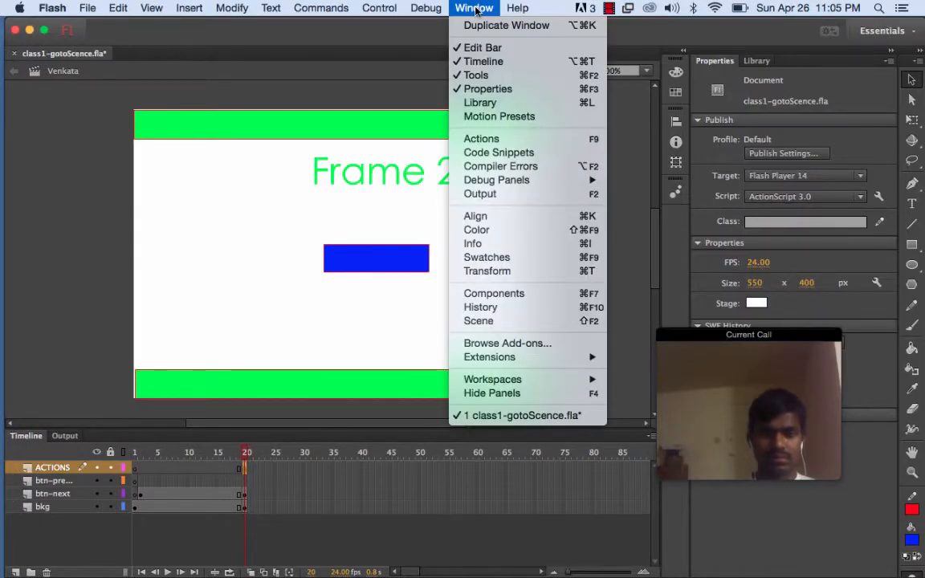
{"action": "left_click", "coordinate": [494, 321]}
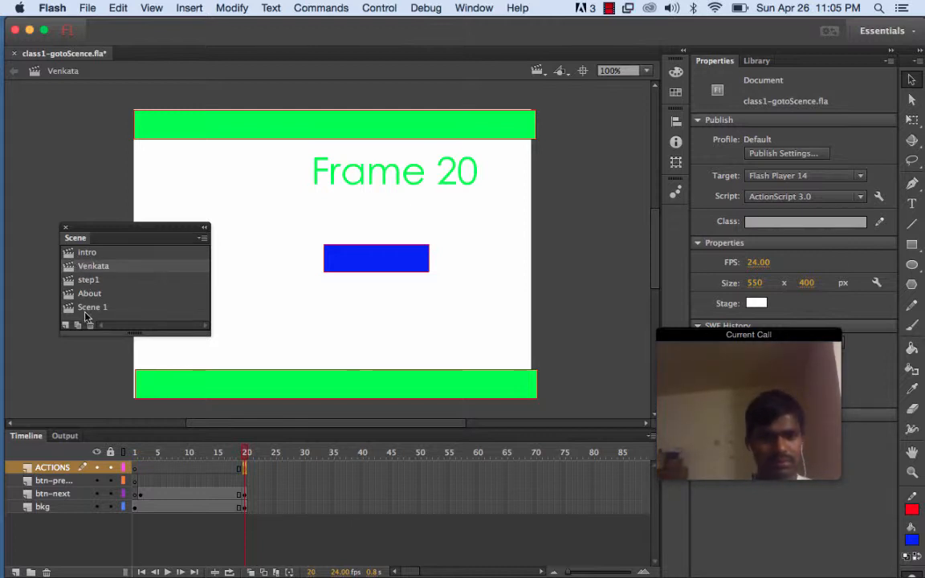
{"action": "left_click", "coordinate": [84, 252]}
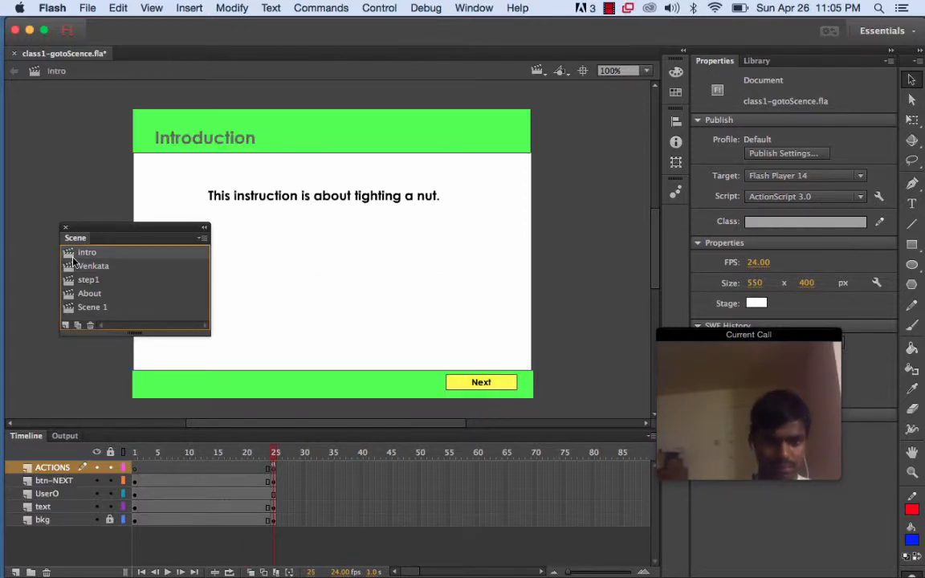
{"action": "left_click", "coordinate": [77, 267]}
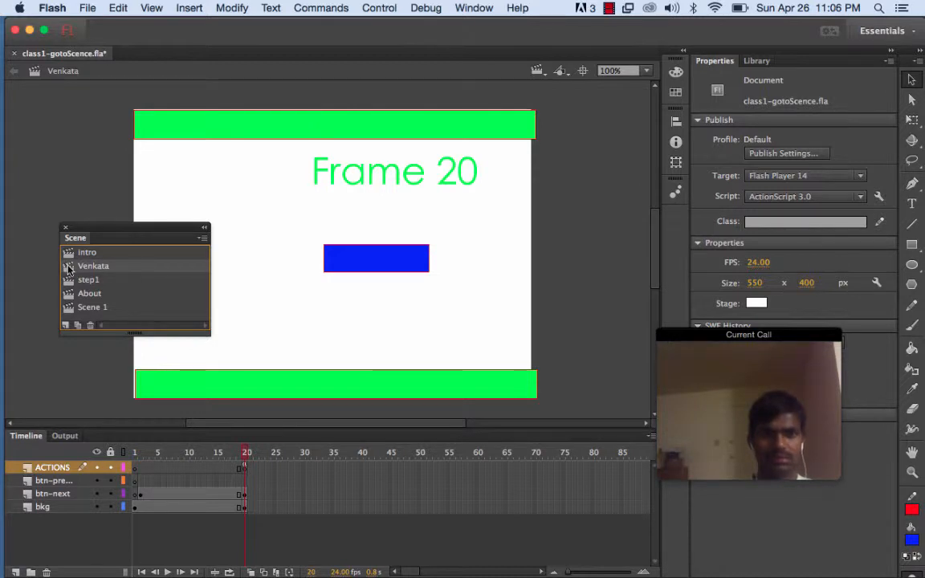
{"action": "left_click_drag", "start_coordinate": [68, 269], "coordinate": [68, 254]}
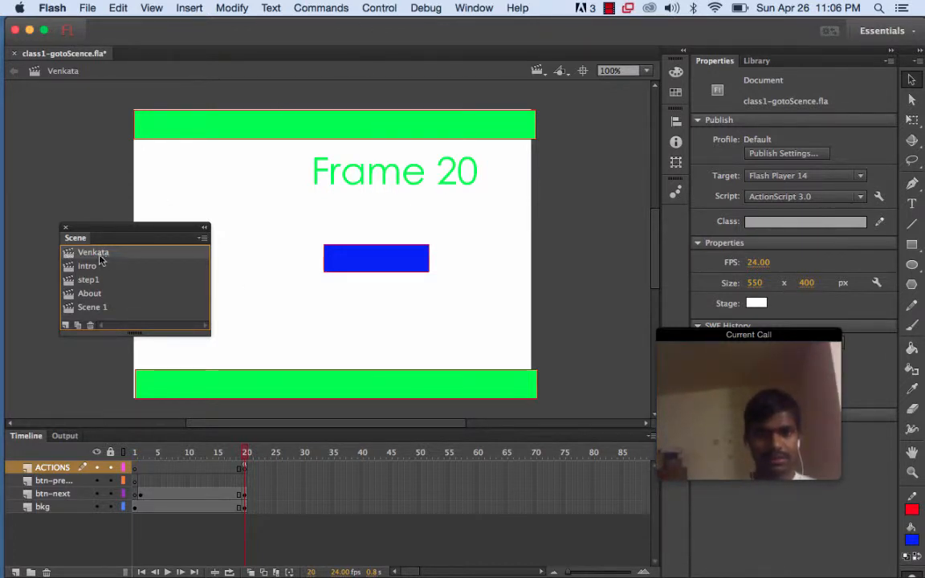
Test the movie in the browser, try the button on the stage, and return to Flash
{"action": "left_click", "coordinate": [384, 8]}
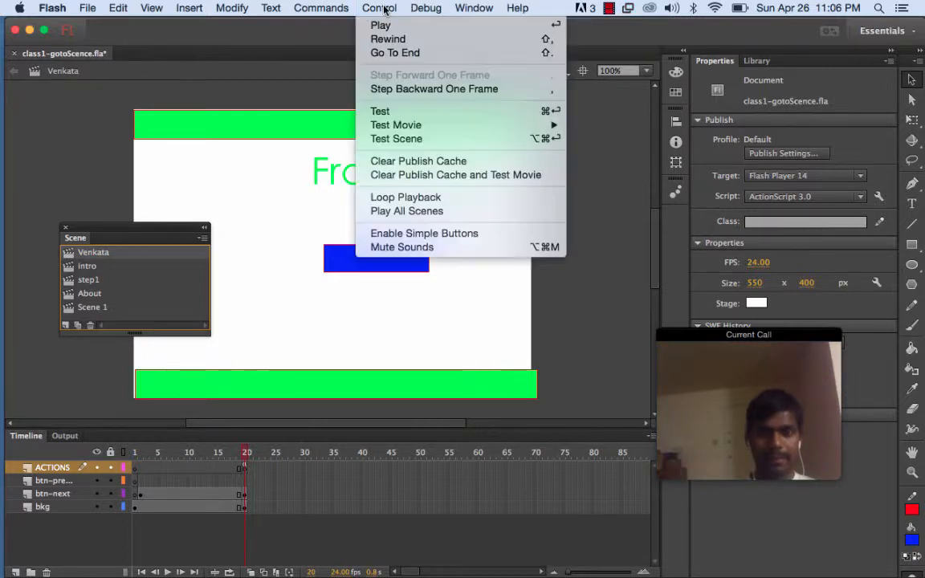
{"action": "mouse_move", "coordinate": [414, 127]}
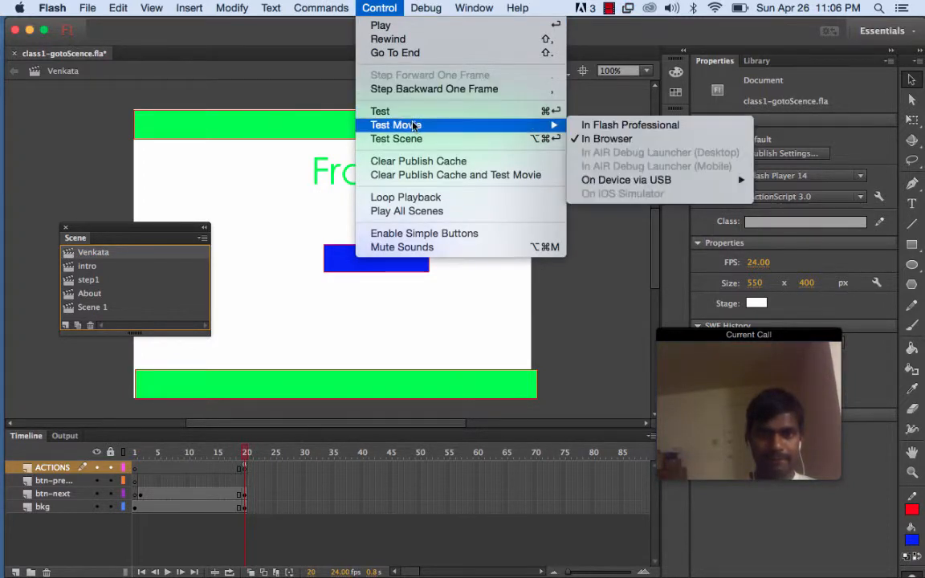
{"action": "left_click", "coordinate": [587, 140]}
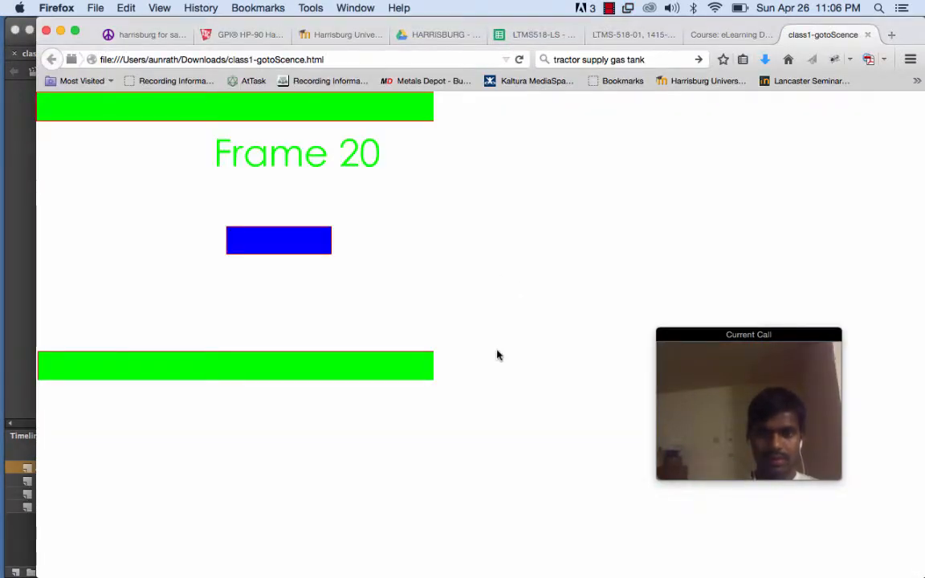
{"action": "left_click", "coordinate": [283, 248]}
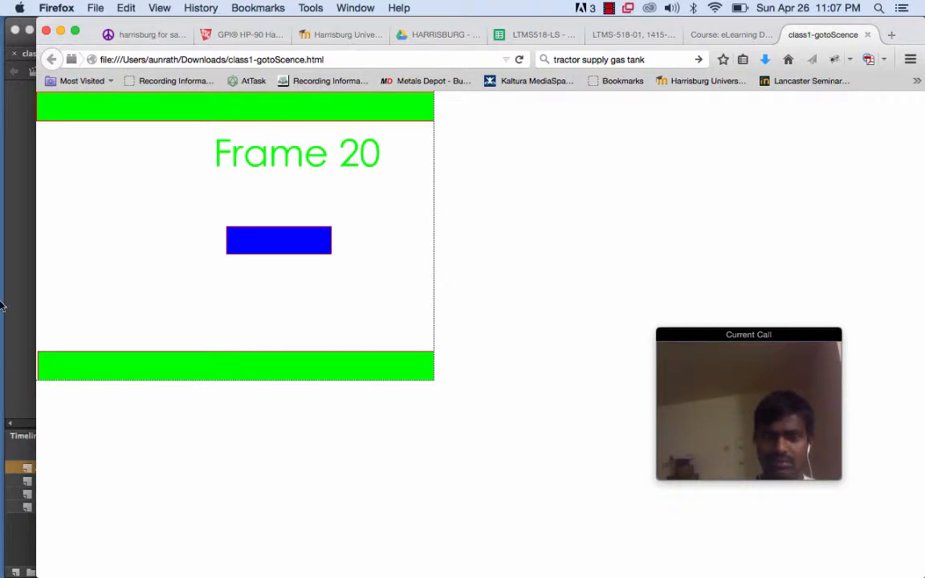
{"action": "left_click", "coordinate": [21, 393]}
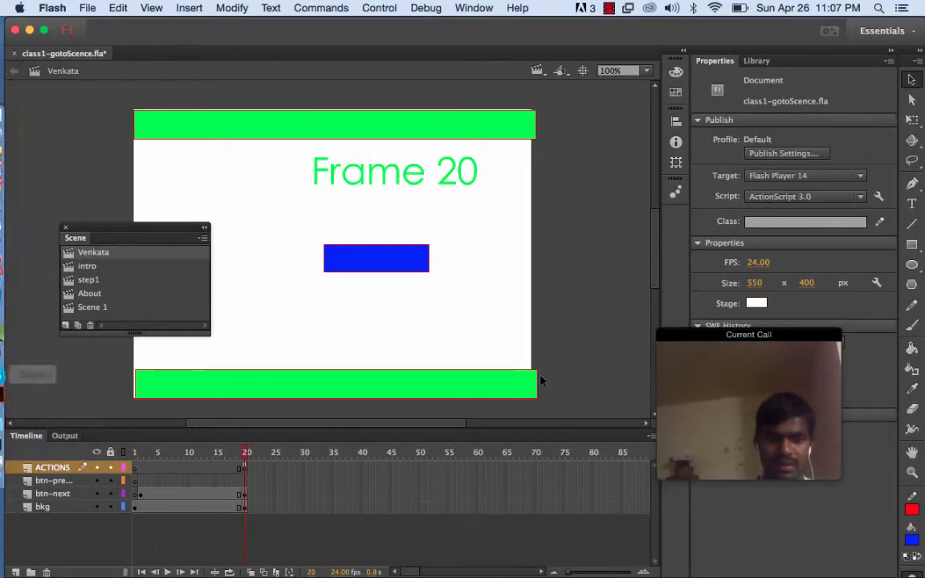
Insert a keyframe at frame 20 on the btn-previous layer
{"action": "left_click", "coordinate": [70, 494]}
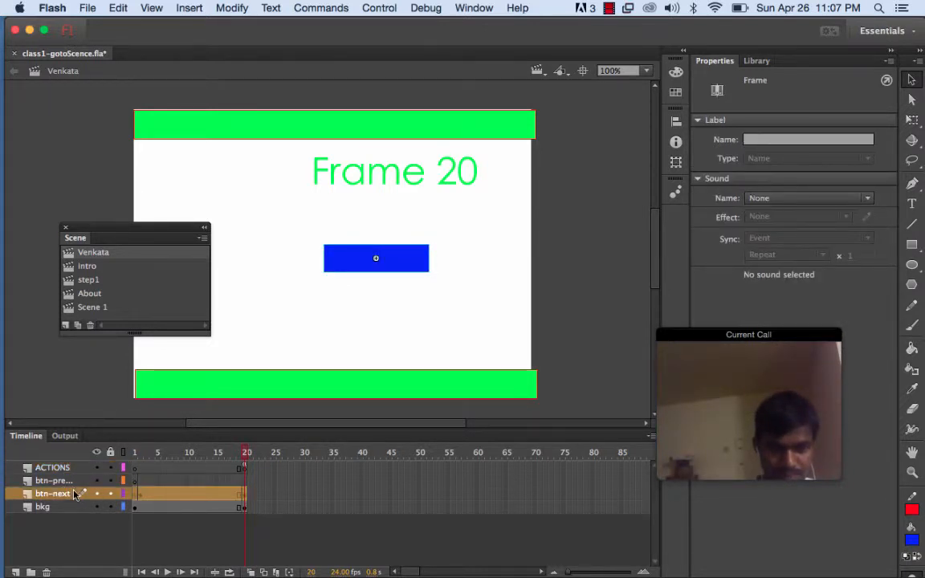
{"action": "left_click", "coordinate": [54, 481]}
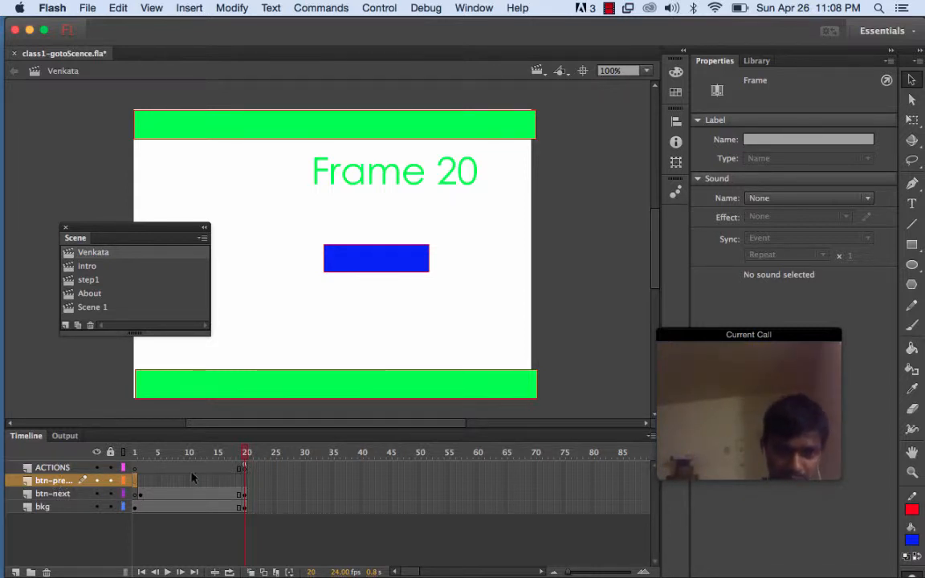
{"action": "left_click", "coordinate": [245, 481]}
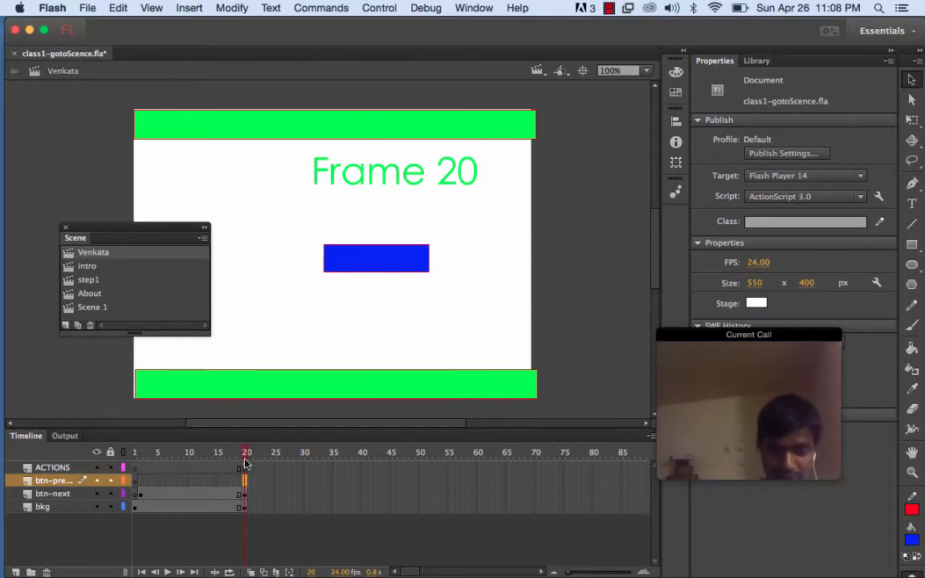
{"action": "left_click", "coordinate": [55, 482]}
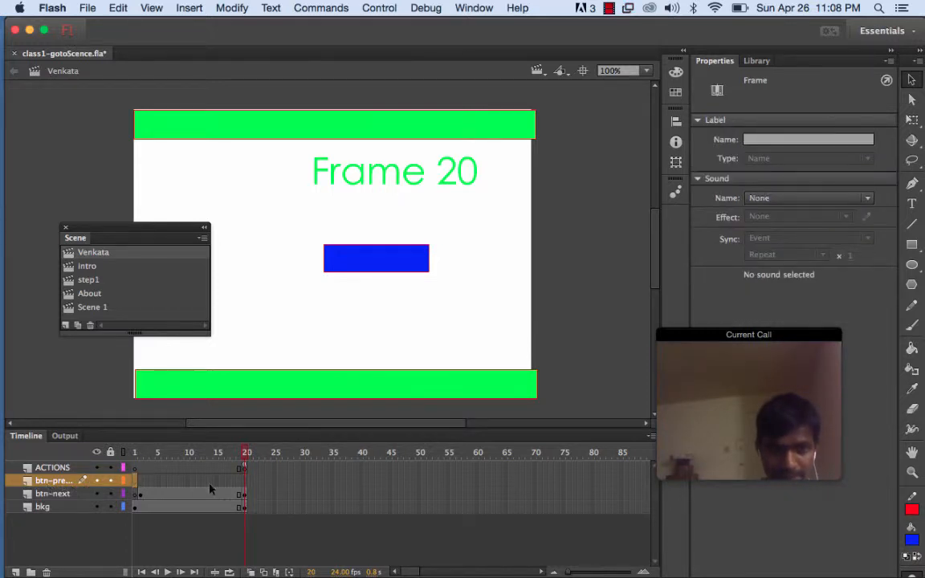
{"action": "left_click", "coordinate": [245, 481]}
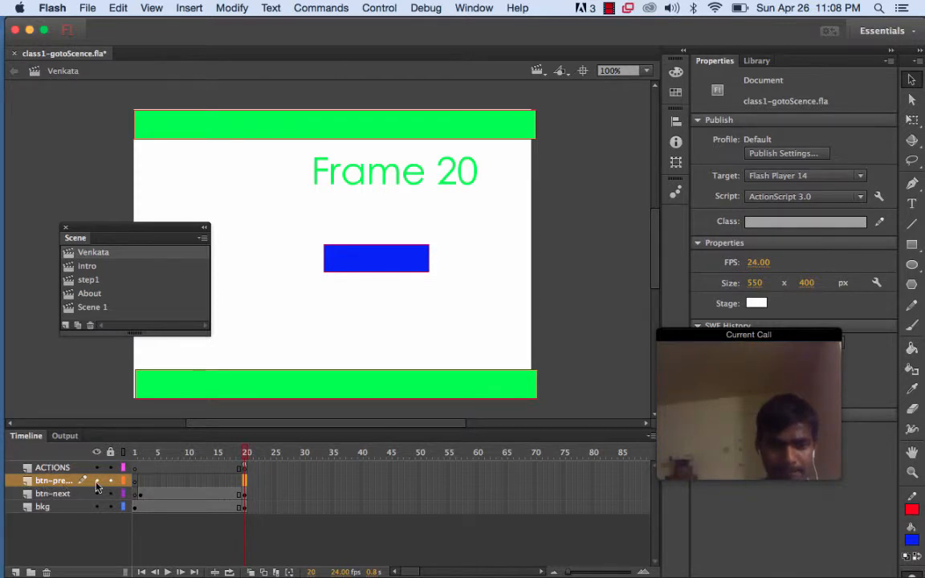
{"action": "right_click", "coordinate": [245, 485]}
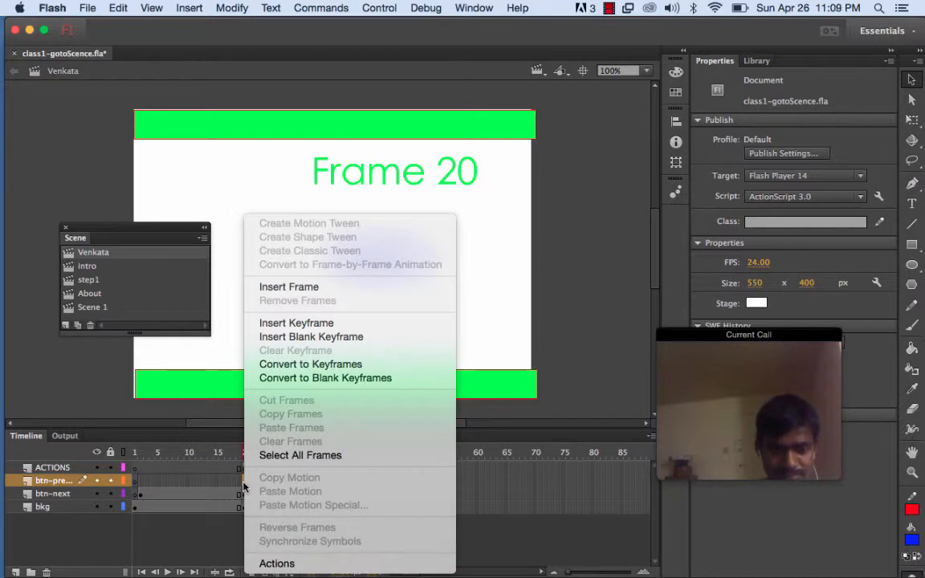
{"action": "left_click", "coordinate": [294, 325]}
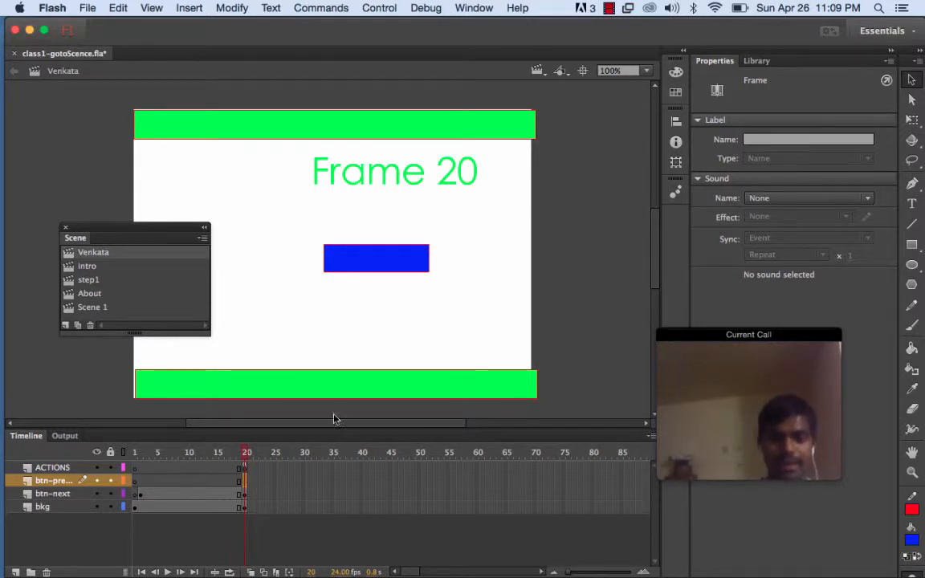
Draw a blue oval about 112 by 54 px below the blue rectangle on the btn-previous layer
{"action": "left_click", "coordinate": [911, 245]}
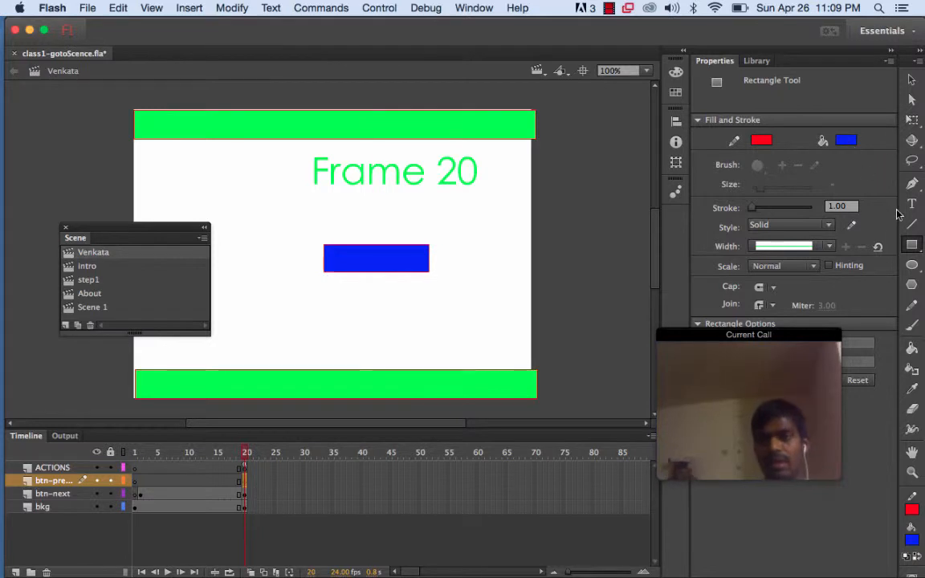
{"action": "left_click", "coordinate": [913, 268]}
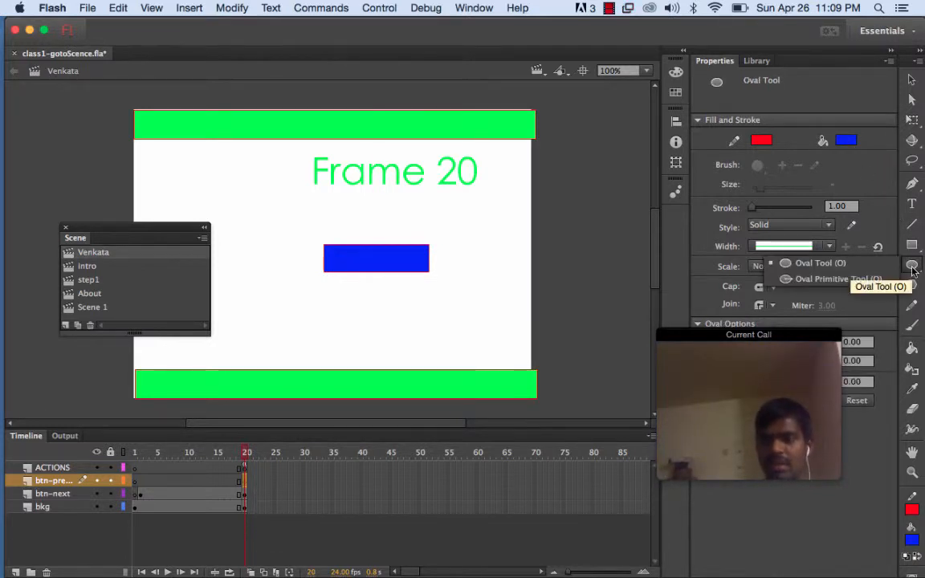
{"action": "left_click", "coordinate": [848, 265]}
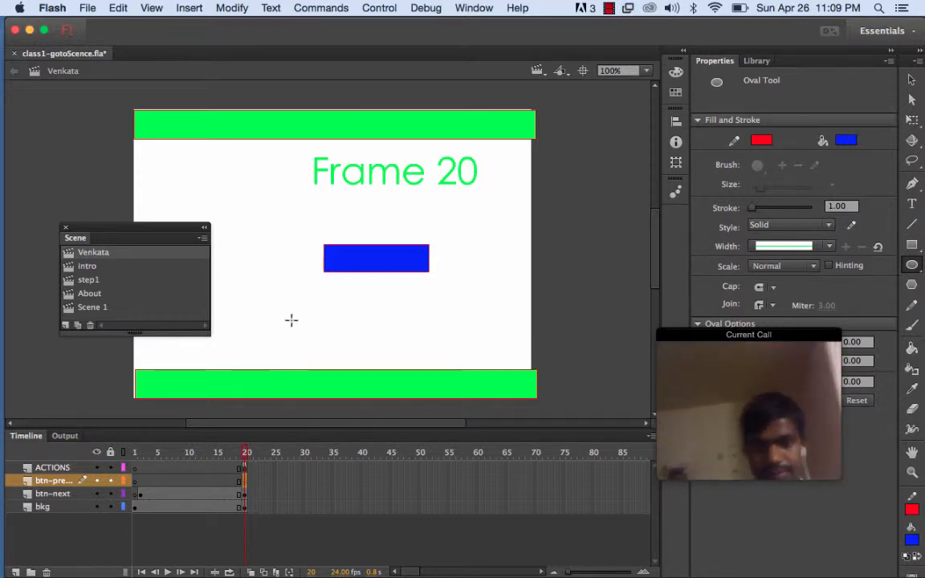
{"action": "mouse_move", "coordinate": [259, 308]}
{"action": "left_mouse_down"}
{"action": "mouse_move", "coordinate": [330, 322]}
{"action": "mouse_move", "coordinate": [341, 347]}
{"action": "left_mouse_up"}
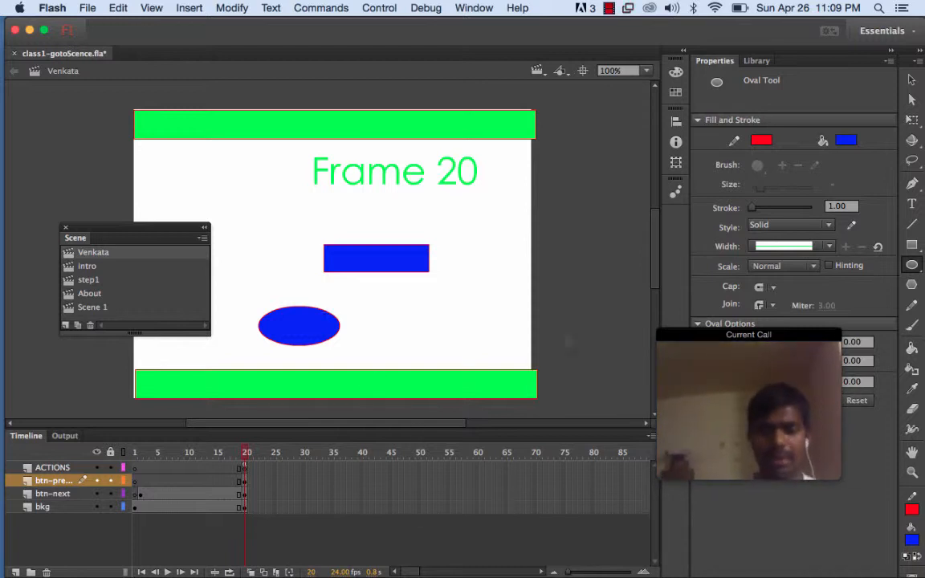
Select the oval and convert it to a Button symbol named btnpreviousvenkata
{"action": "left_click", "coordinate": [912, 80]}
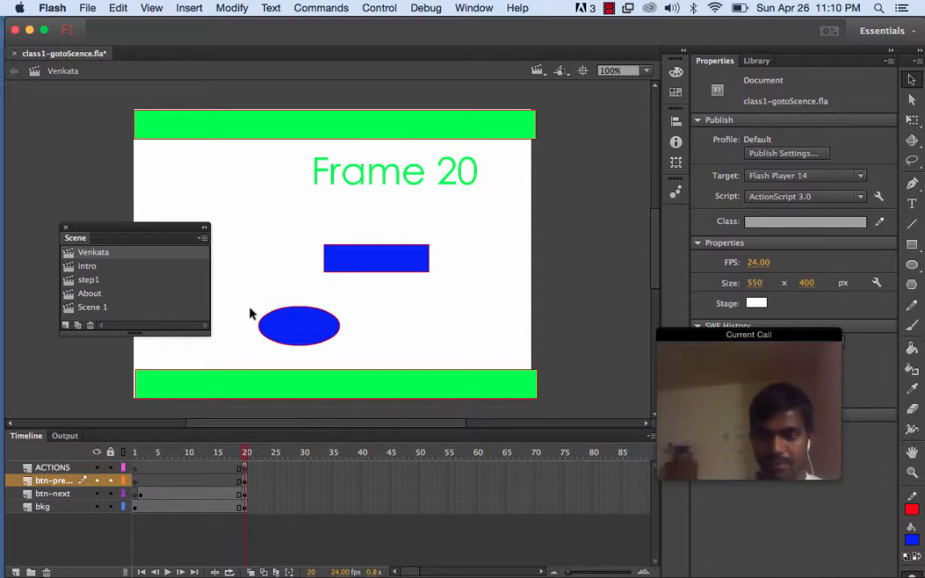
{"action": "left_click_drag", "start_coordinate": [244, 306], "coordinate": [347, 351]}
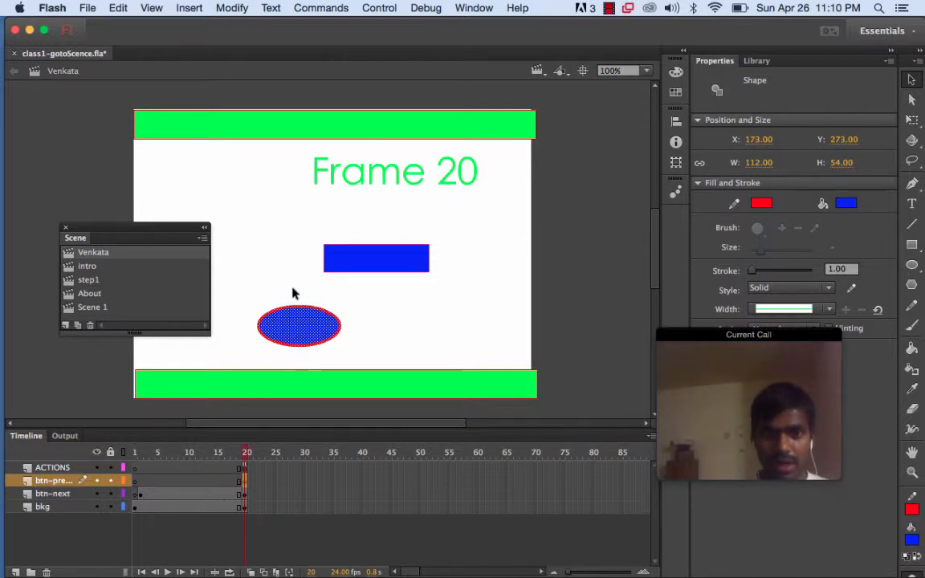
{"action": "left_click", "coordinate": [261, 299]}
{"action": "left_click_drag", "start_coordinate": [245, 294], "coordinate": [355, 357]}
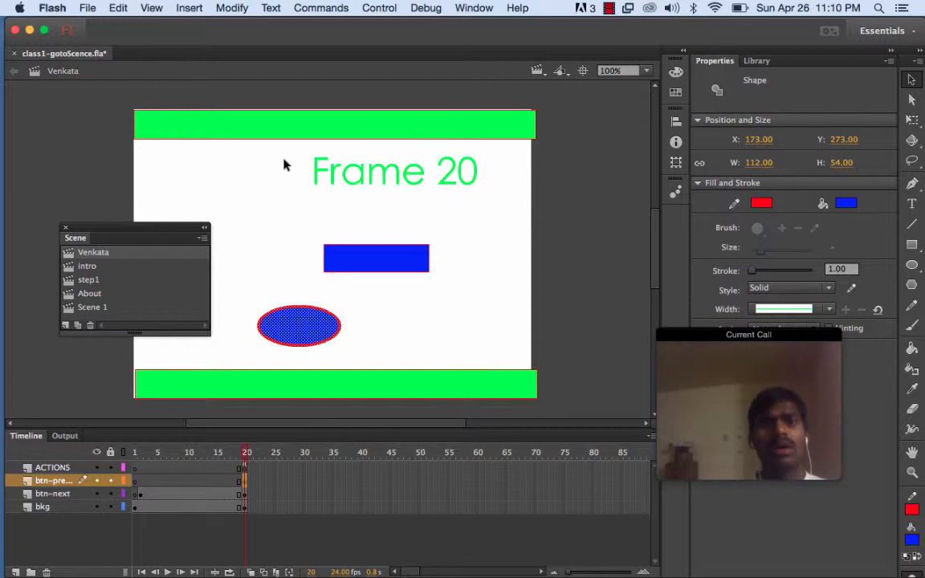
{"action": "left_click", "coordinate": [320, 8]}
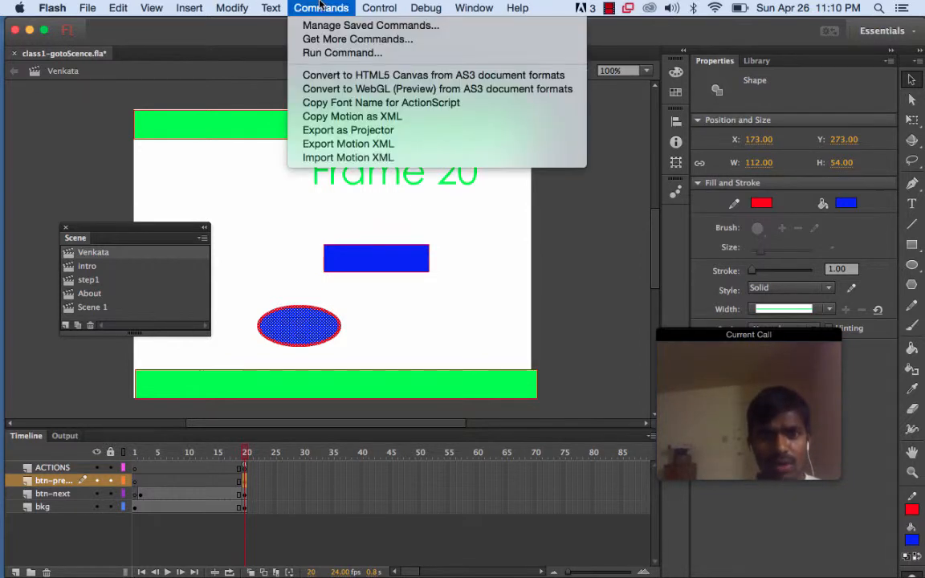
{"action": "mouse_move", "coordinate": [384, 12]}
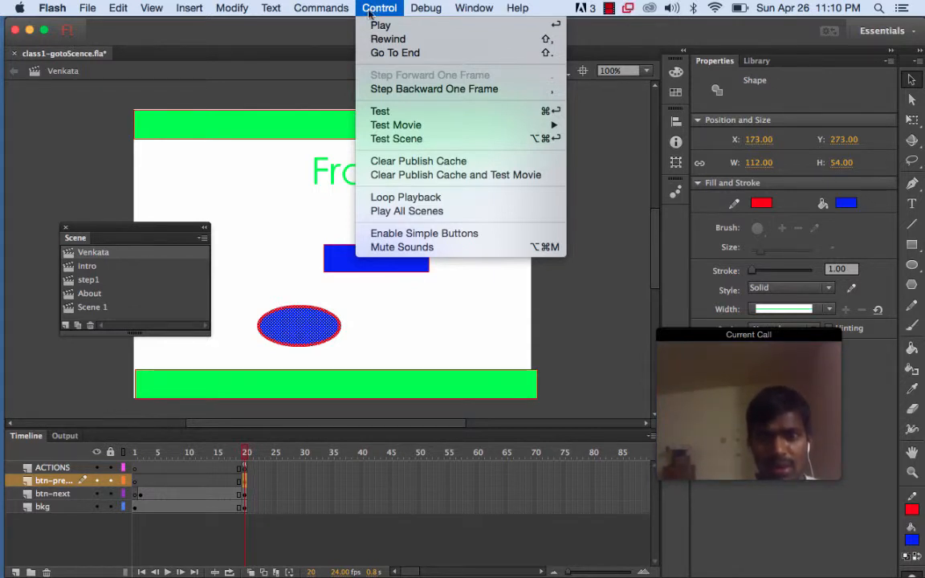
{"action": "mouse_move", "coordinate": [262, 18]}
{"action": "mouse_move", "coordinate": [231, 11]}
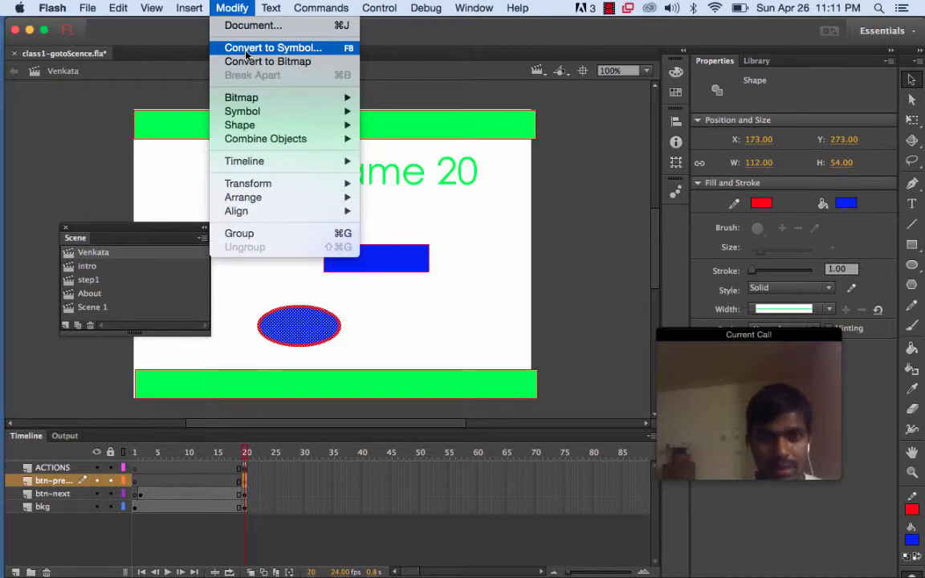
{"action": "mouse_move", "coordinate": [251, 127]}
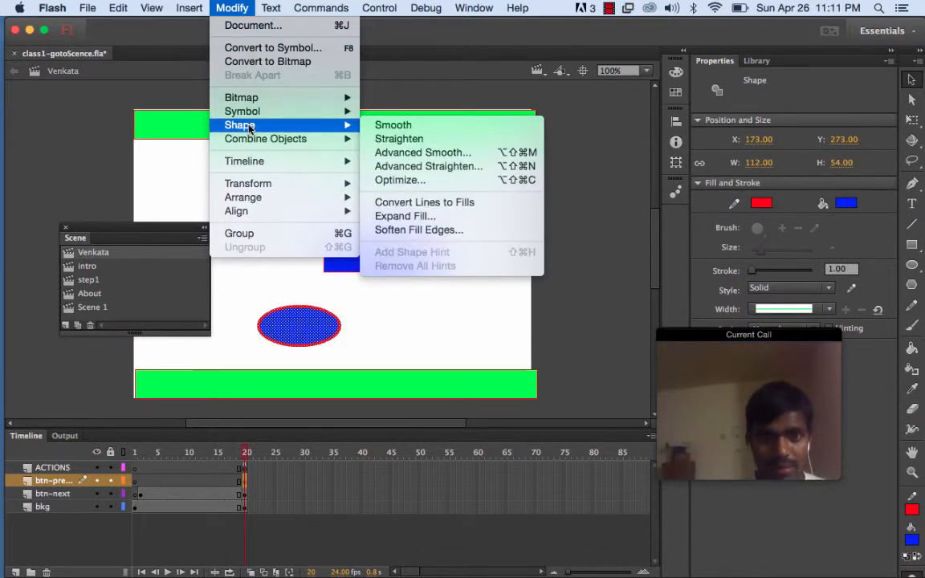
{"action": "left_click", "coordinate": [257, 48]}
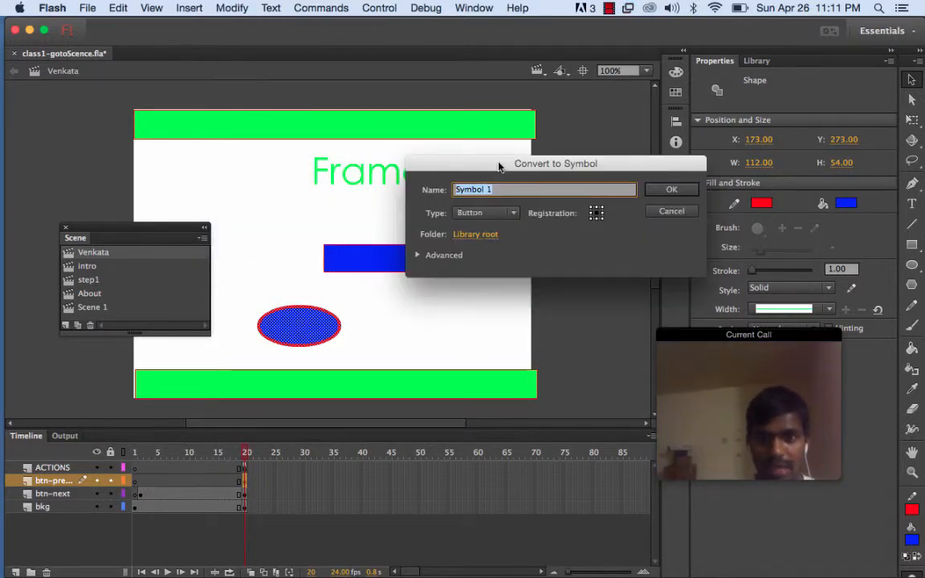
{"action": "left_click_drag", "start_coordinate": [498, 166], "coordinate": [483, 97]}
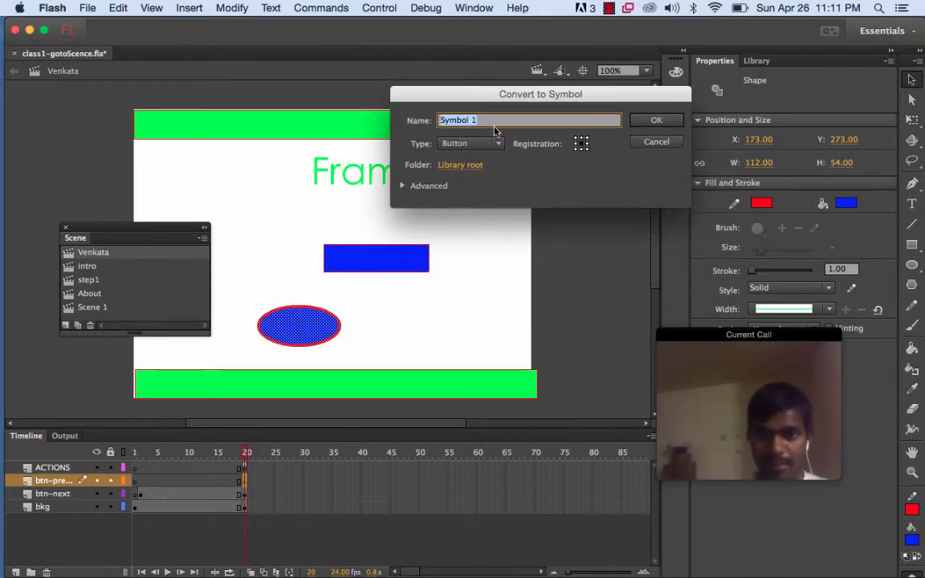
{"action": "type", "text": "btnp"}
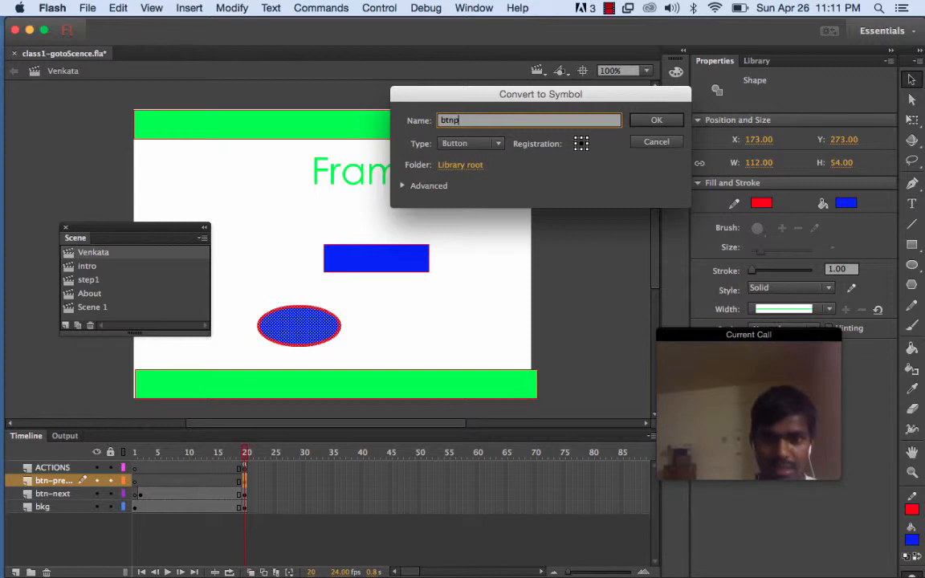
{"action": "type", "text": "revious"}
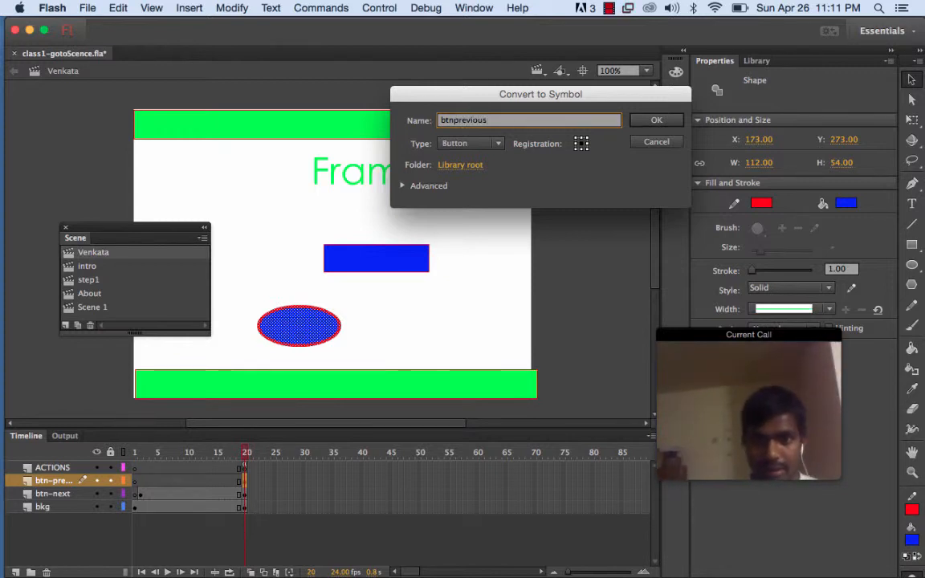
{"action": "type", "text": "ve"}
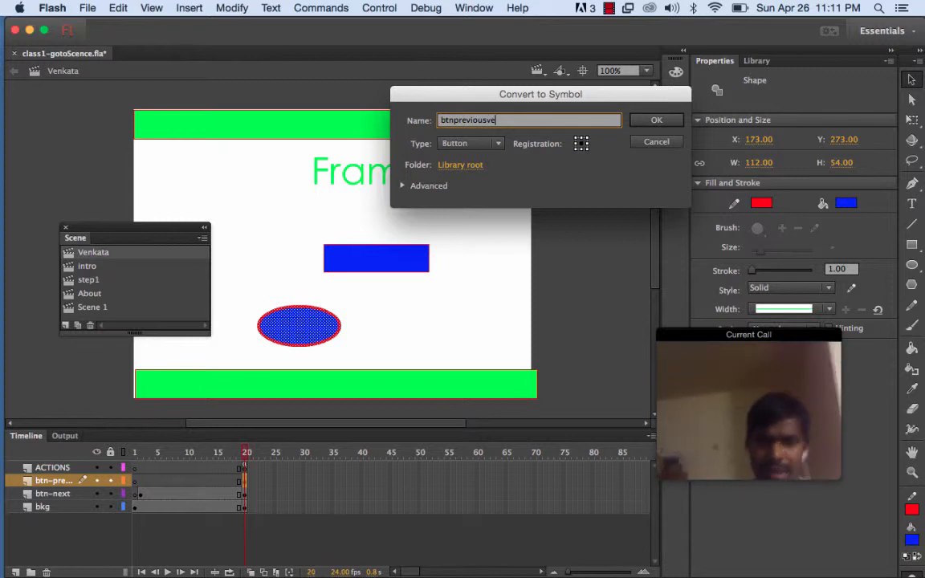
{"action": "type", "text": "nkata"}
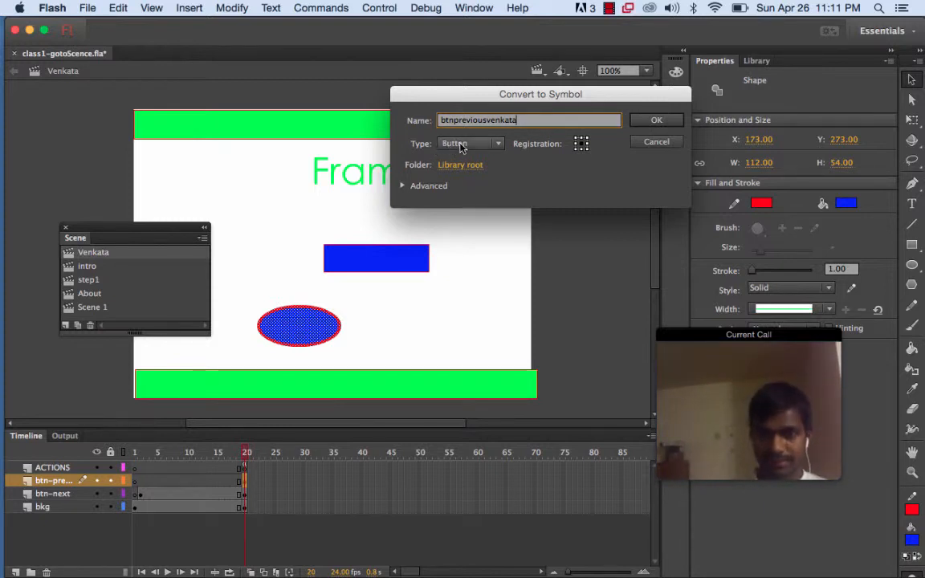
{"action": "left_click", "coordinate": [639, 122]}
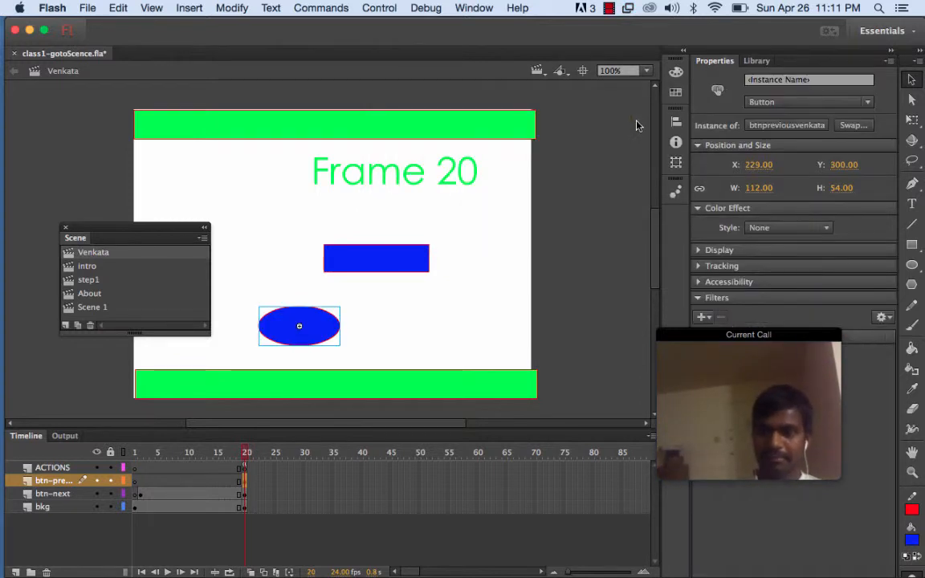
Check the library for the new button symbol, then return to the button's properties
{"action": "left_click", "coordinate": [757, 62]}
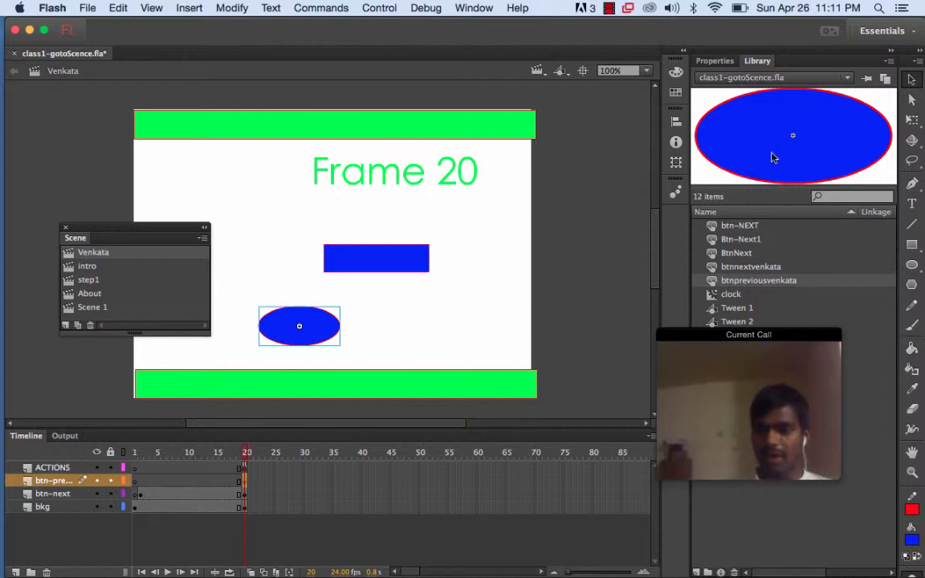
{"action": "left_click", "coordinate": [720, 62]}
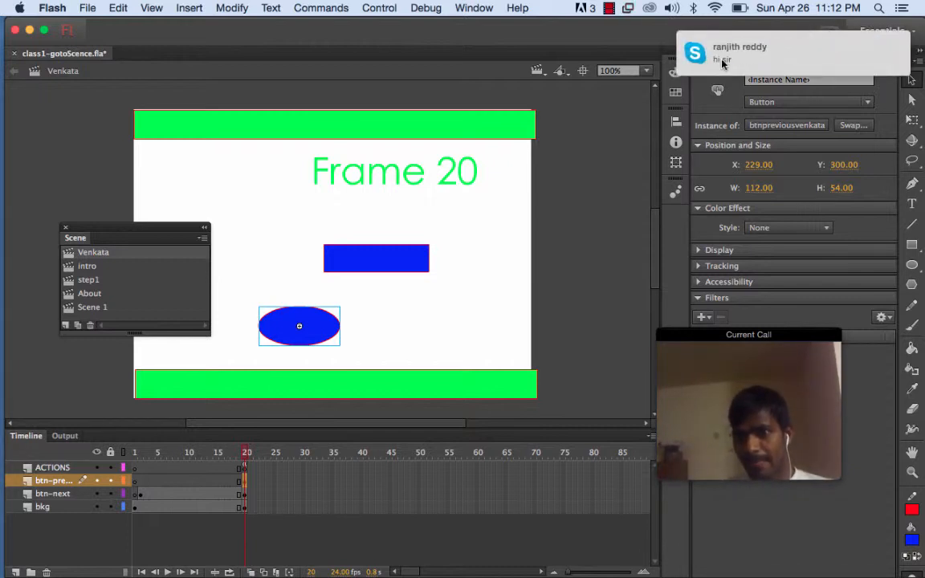
{"action": "mouse_move", "coordinate": [725, 62]}
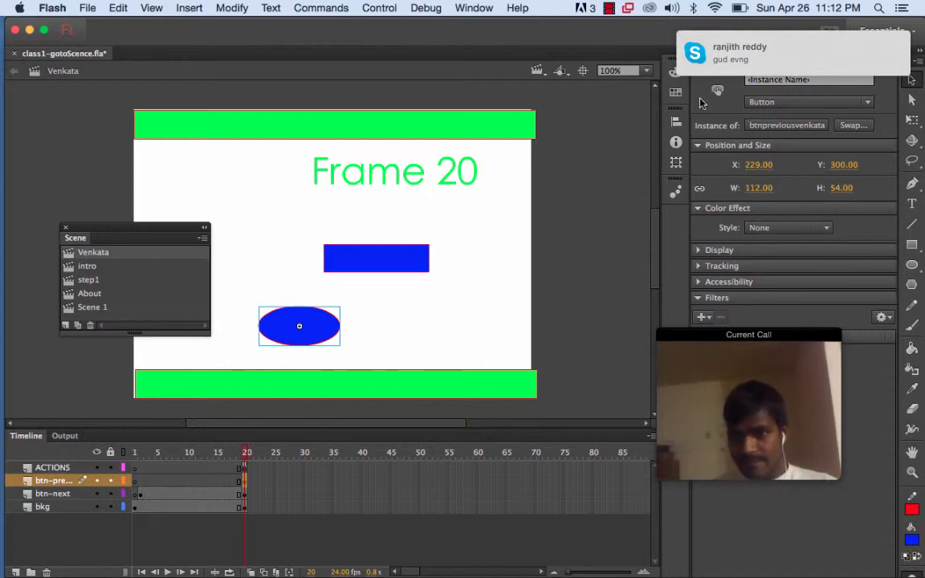
{"action": "left_click_drag", "start_coordinate": [651, 42], "coordinate": [652, 116]}
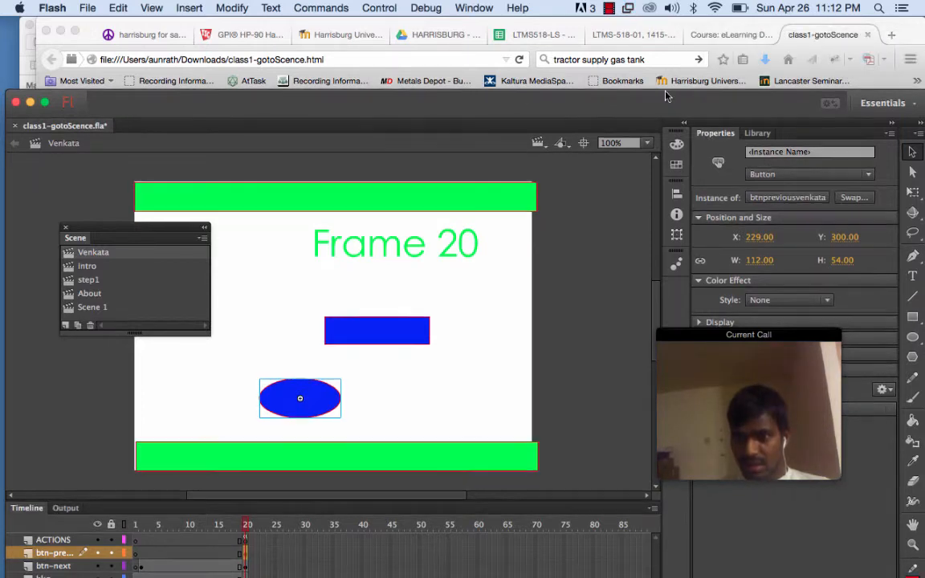
{"action": "left_click_drag", "start_coordinate": [666, 108], "coordinate": [667, 35]}
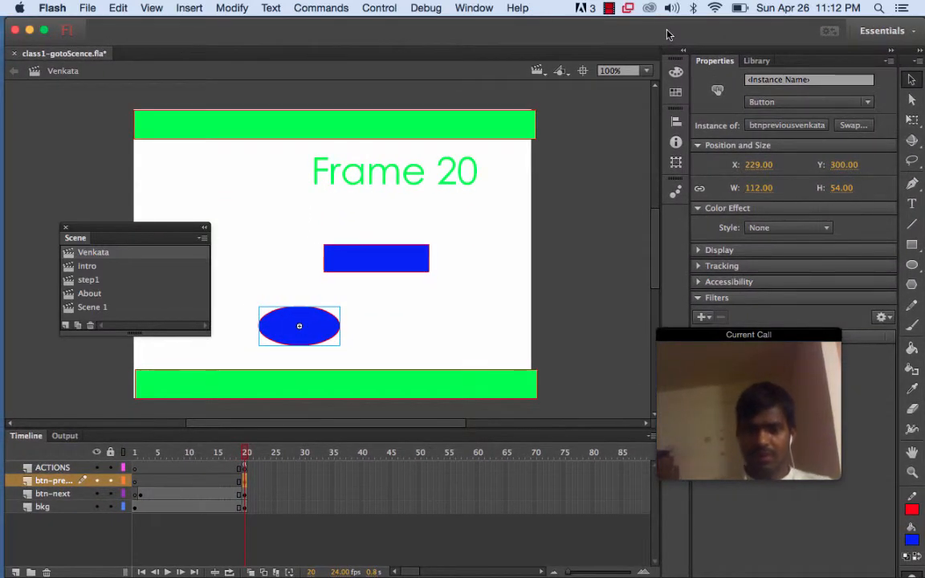
Name the oval button instance btnpreviousvenkata
{"action": "left_click", "coordinate": [769, 80]}
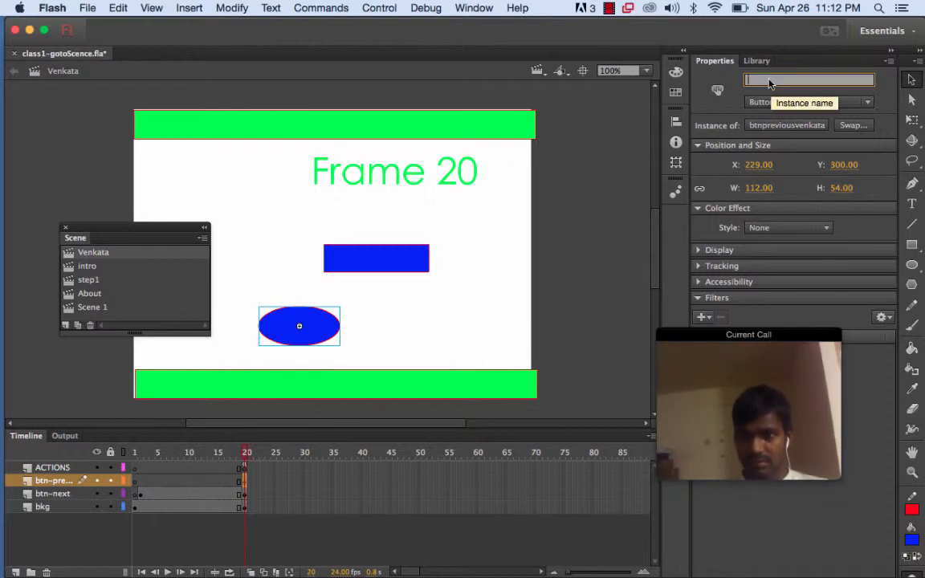
{"action": "type", "text": "btn"}
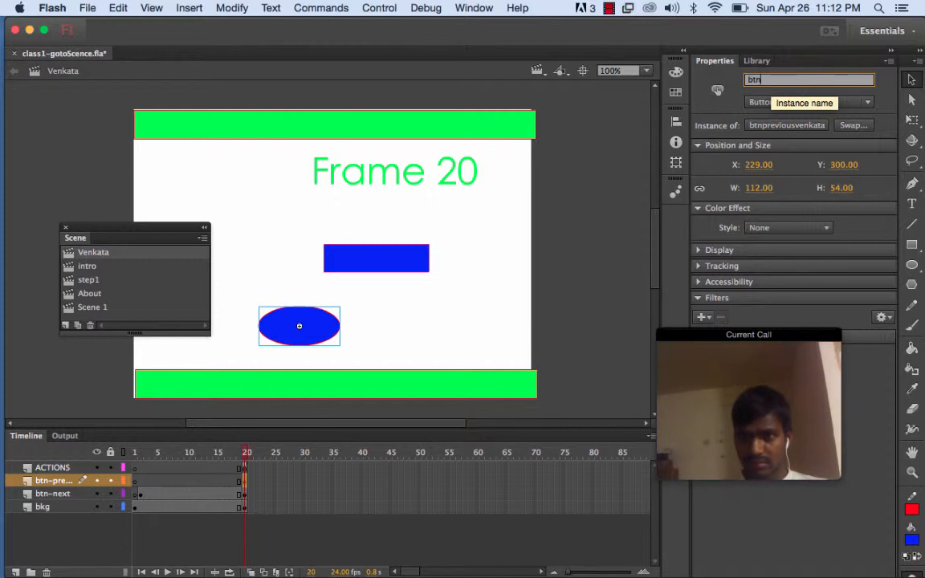
{"action": "type", "text": "pr"}
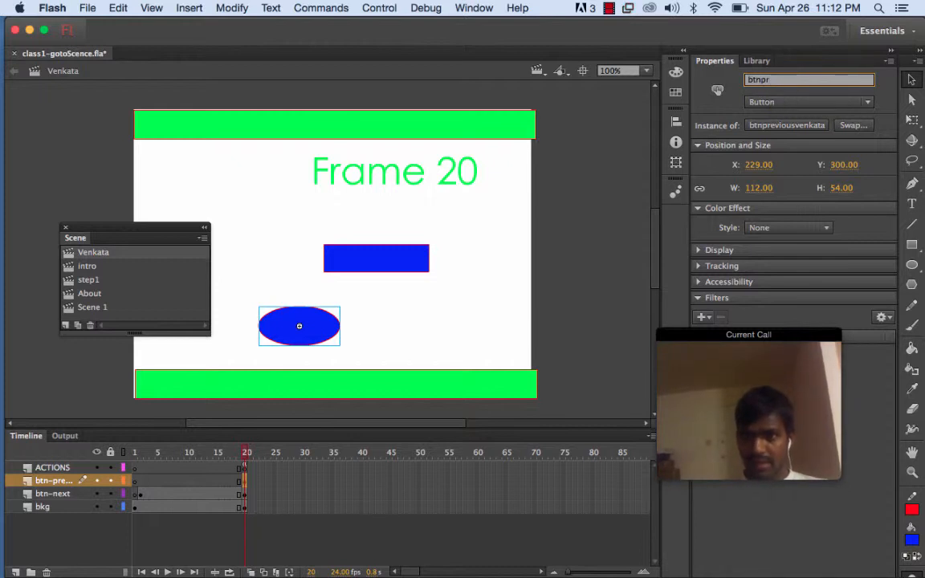
{"action": "type", "text": "evious"}
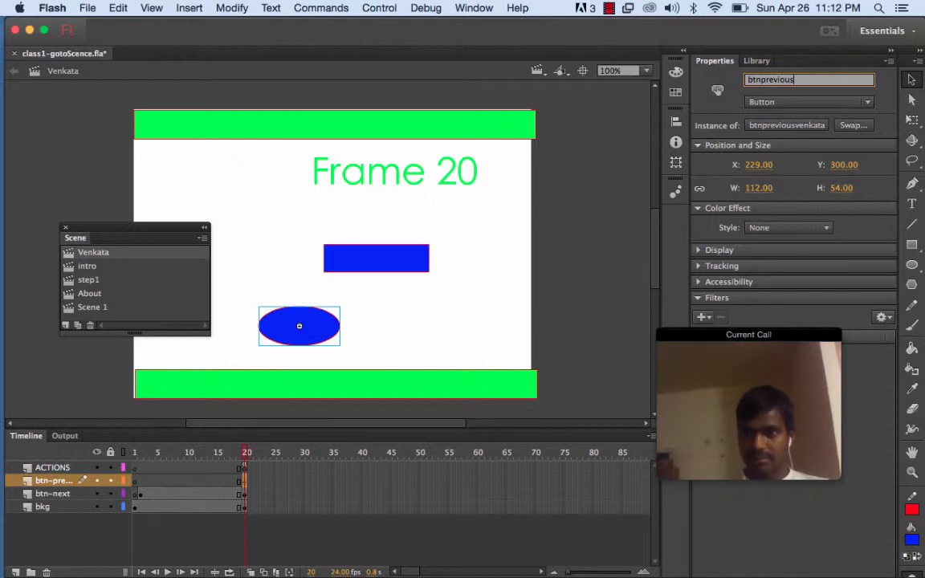
{"action": "type", "text": "venk"}
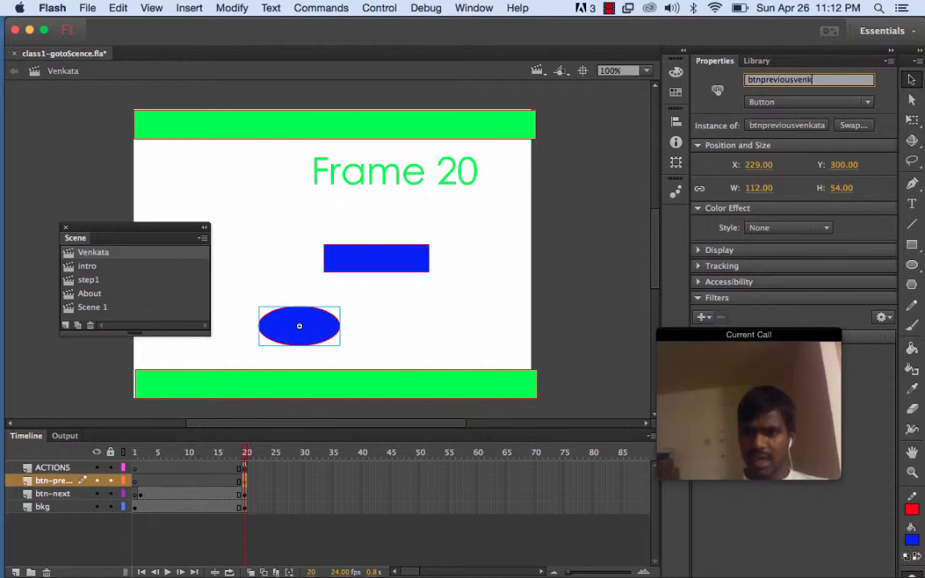
{"action": "type", "text": "ata"}
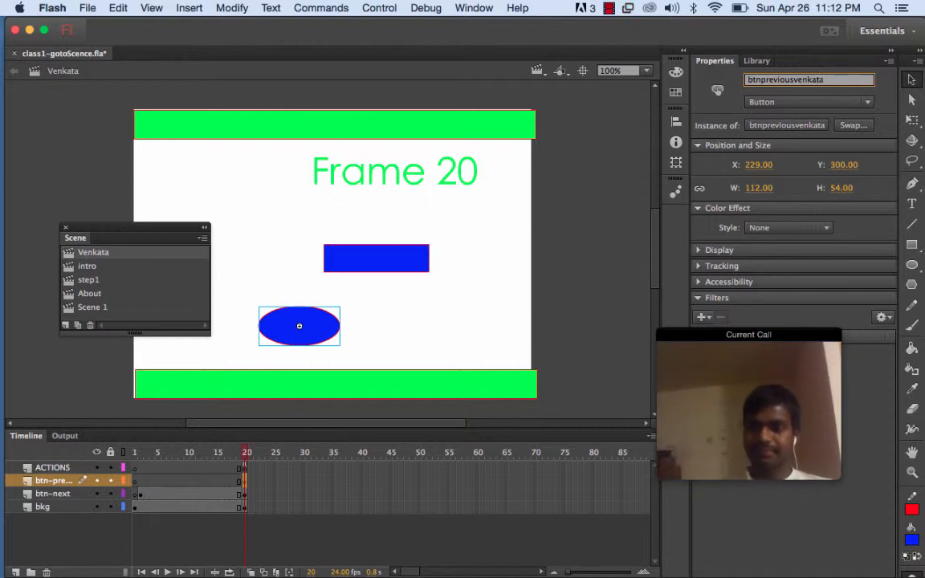
{"action": "key", "text": "Return"}
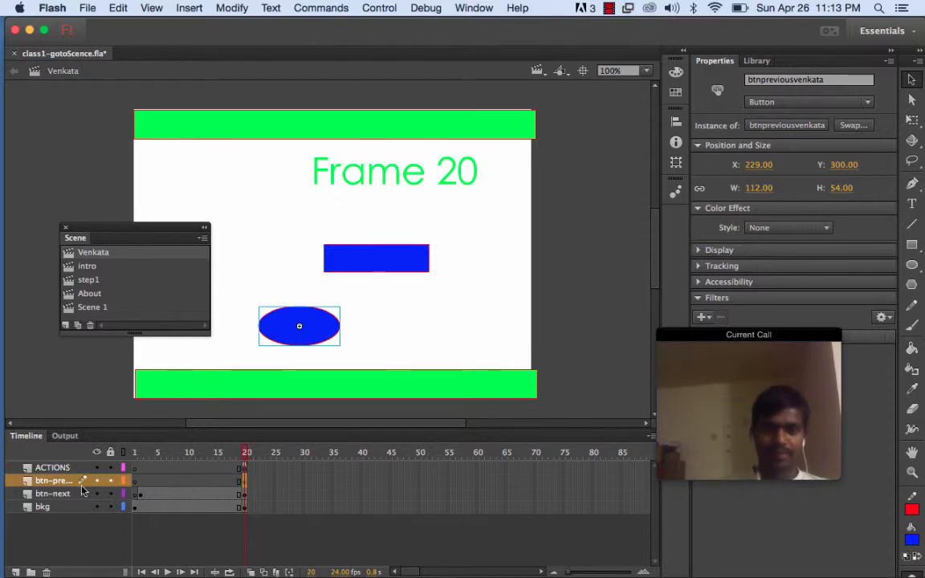
Open Actions for frame 20 on the btn-previous layer and add the Click to Go to Scene and Play code snippet
{"action": "right_click", "coordinate": [245, 485]}
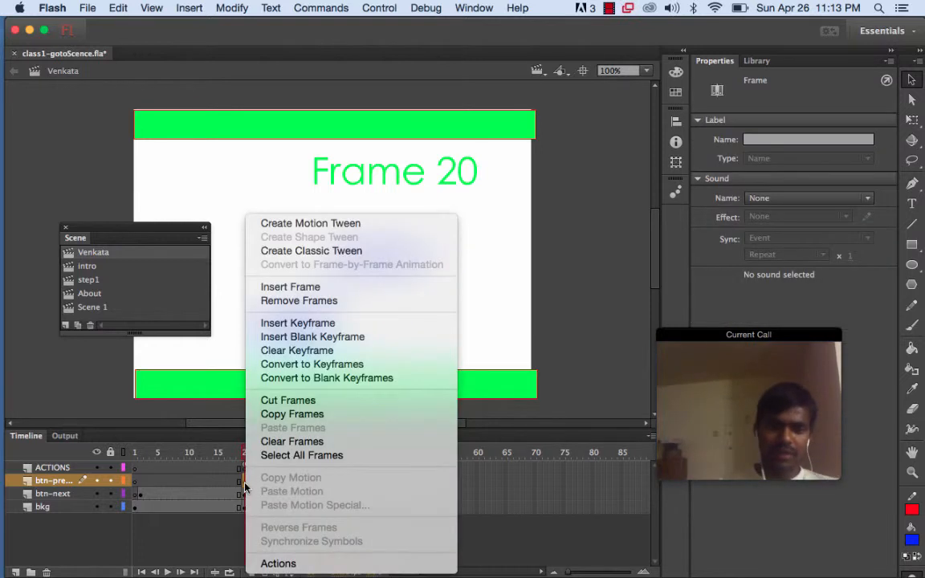
{"action": "left_click", "coordinate": [278, 564]}
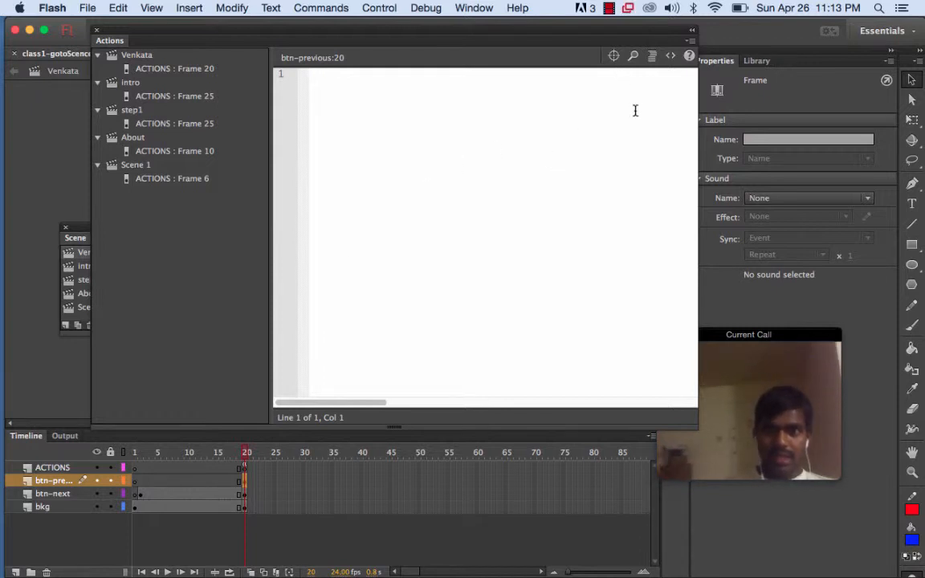
{"action": "left_click", "coordinate": [673, 60]}
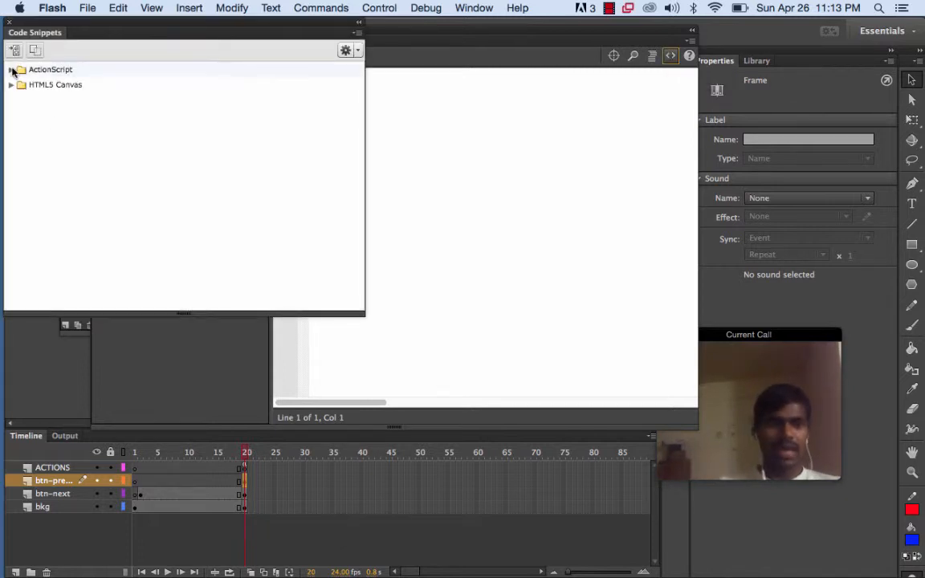
{"action": "left_click", "coordinate": [12, 71]}
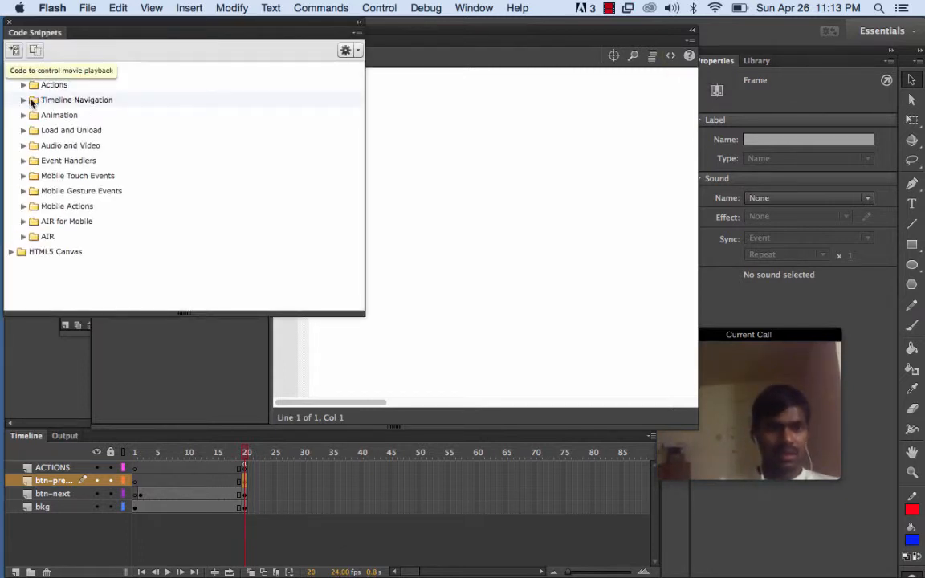
{"action": "left_click", "coordinate": [24, 102]}
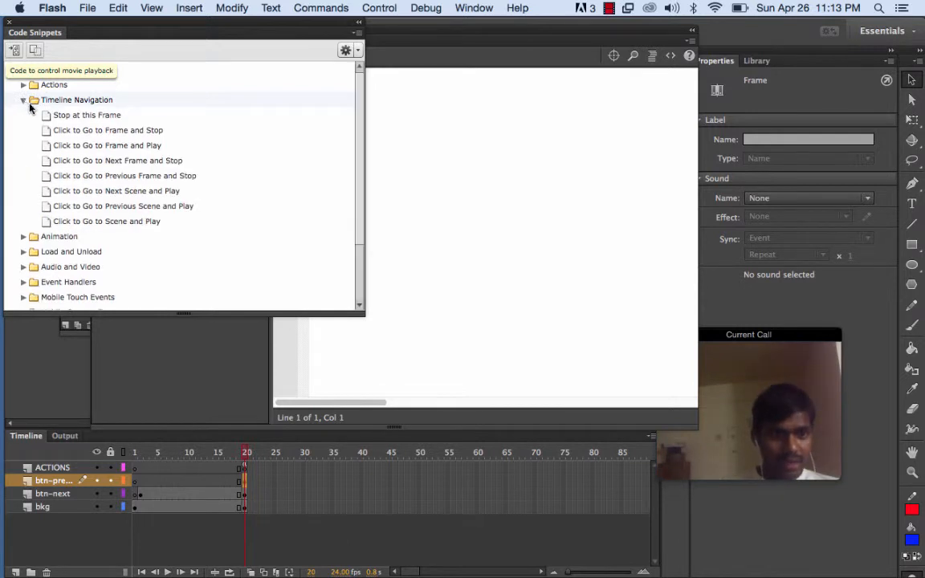
{"action": "double_click", "coordinate": [100, 225]}
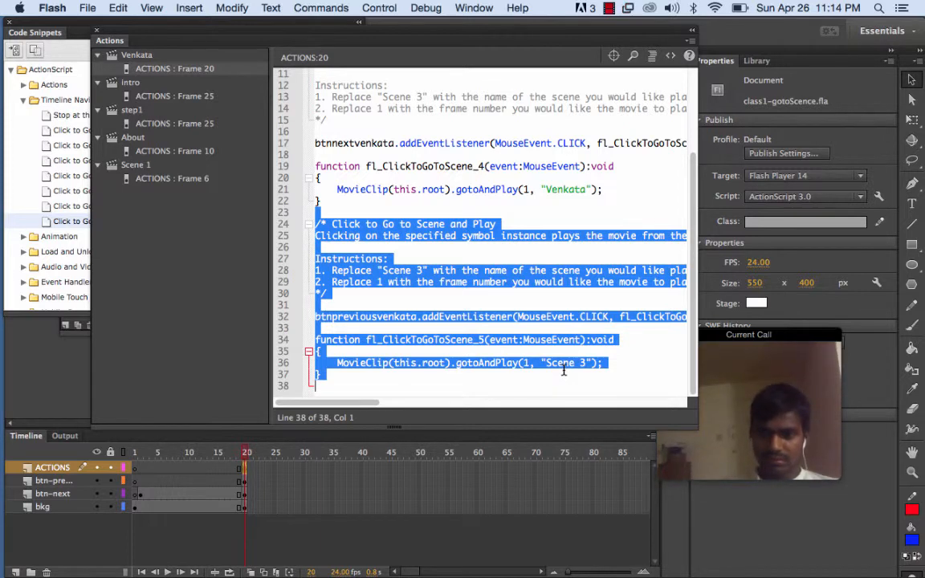
Replace the snippet's target scene "Scene 3" with "Venkata" in the previous button's gotoAndPlay call, using the Scene panel for reference
{"action": "left_click", "coordinate": [563, 370]}
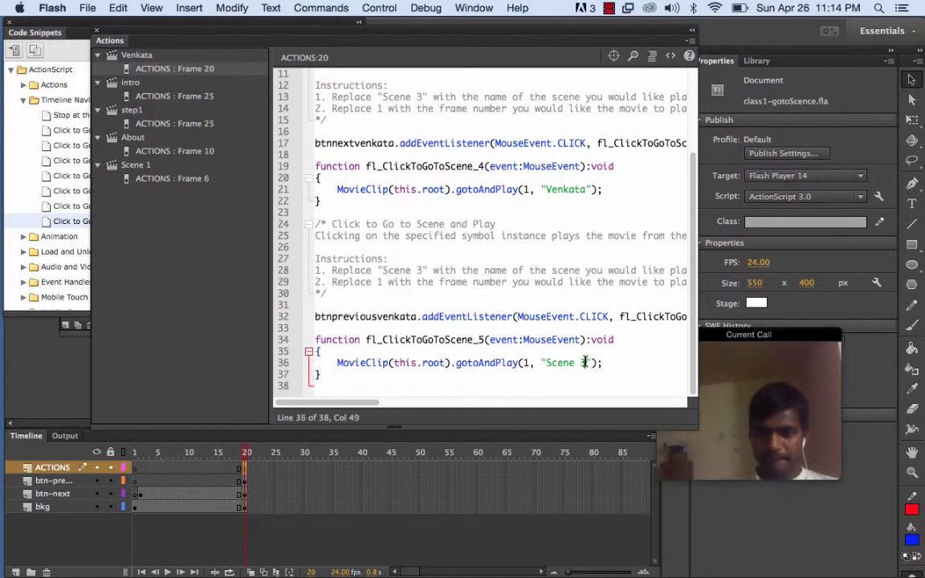
{"action": "left_click_drag", "start_coordinate": [585, 364], "coordinate": [551, 366]}
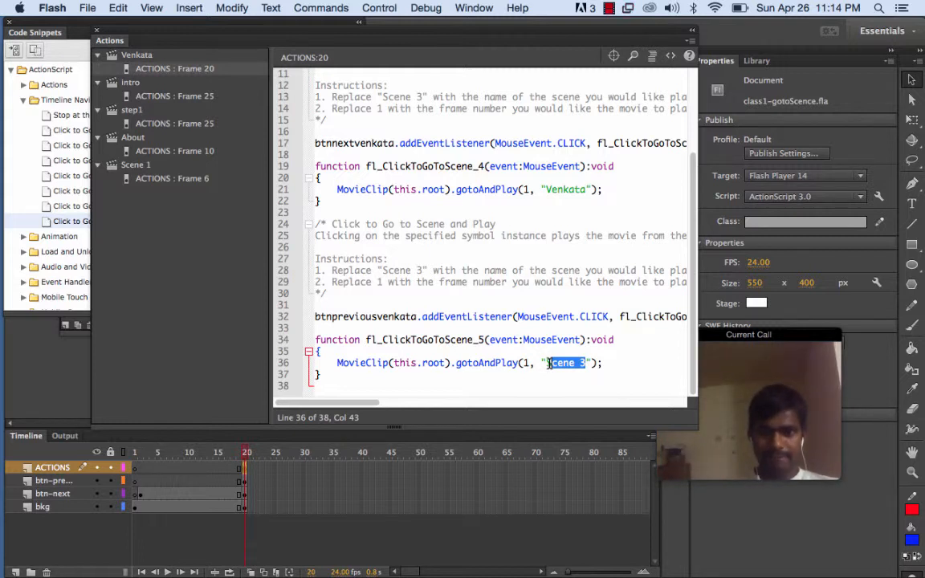
{"action": "left_click", "coordinate": [474, 8]}
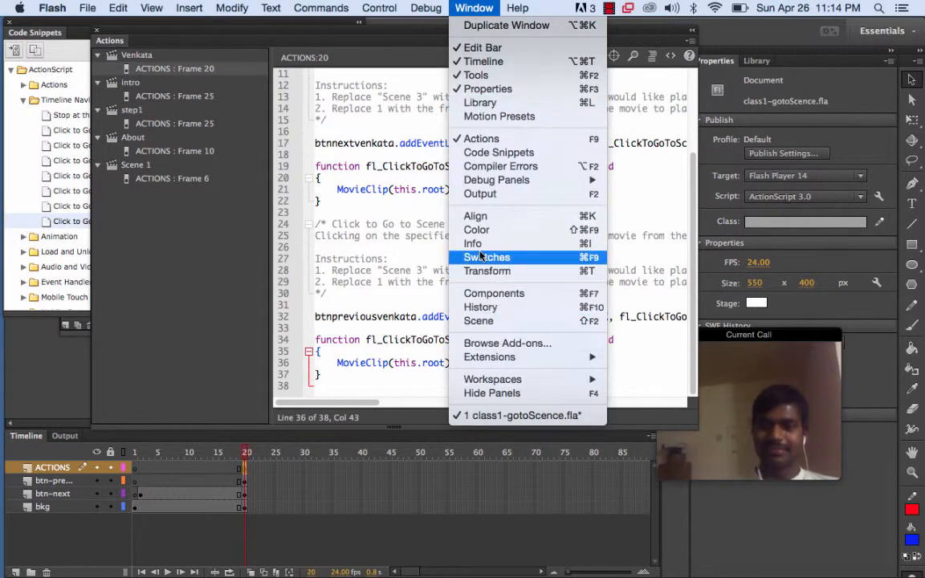
{"action": "left_click", "coordinate": [485, 321]}
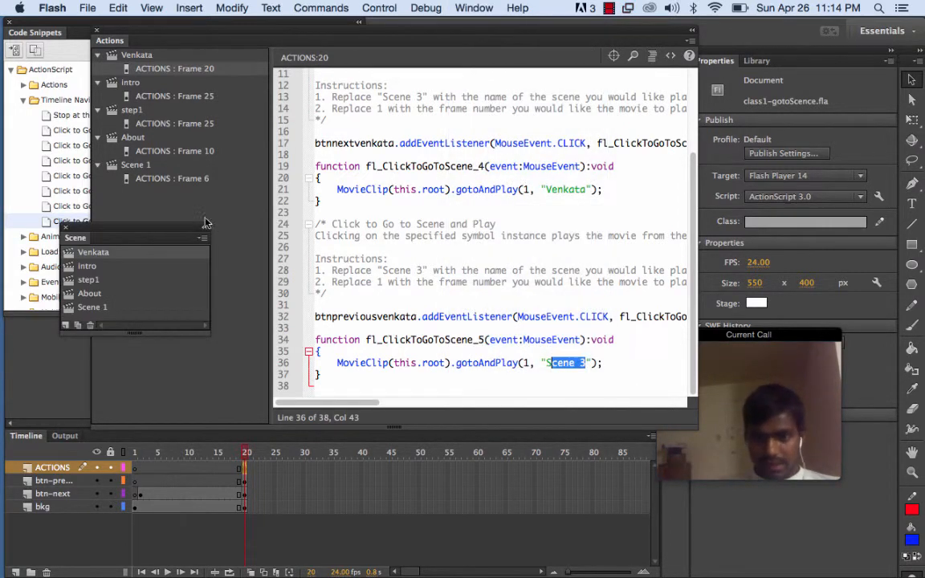
{"action": "left_click_drag", "start_coordinate": [146, 231], "coordinate": [103, 224]}
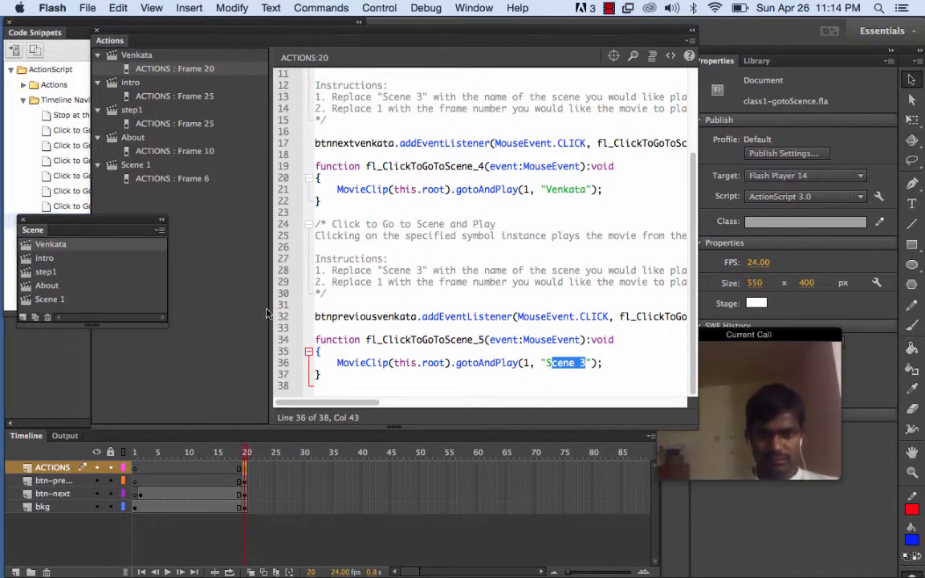
{"action": "left_click", "coordinate": [585, 363]}
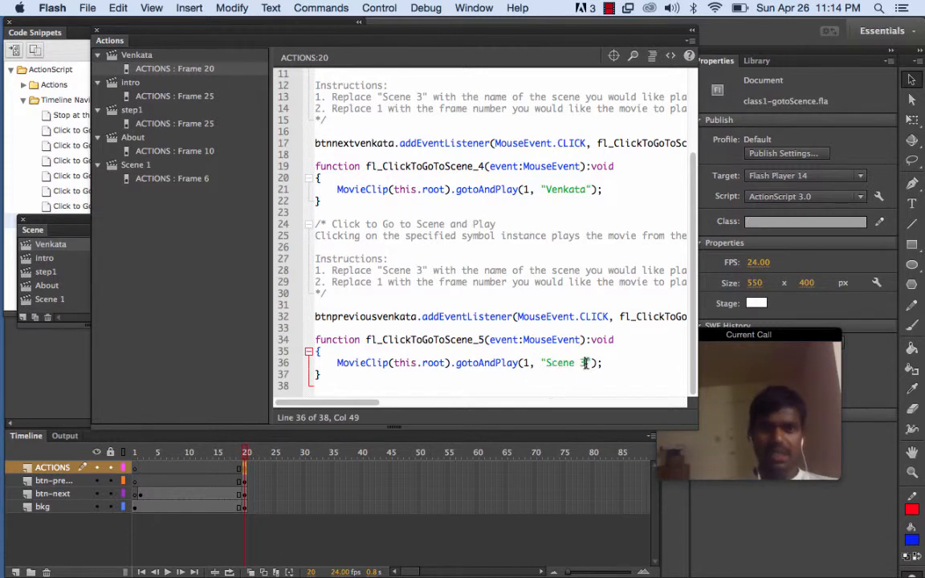
{"action": "left_click_drag", "start_coordinate": [550, 366], "coordinate": [545, 363]}
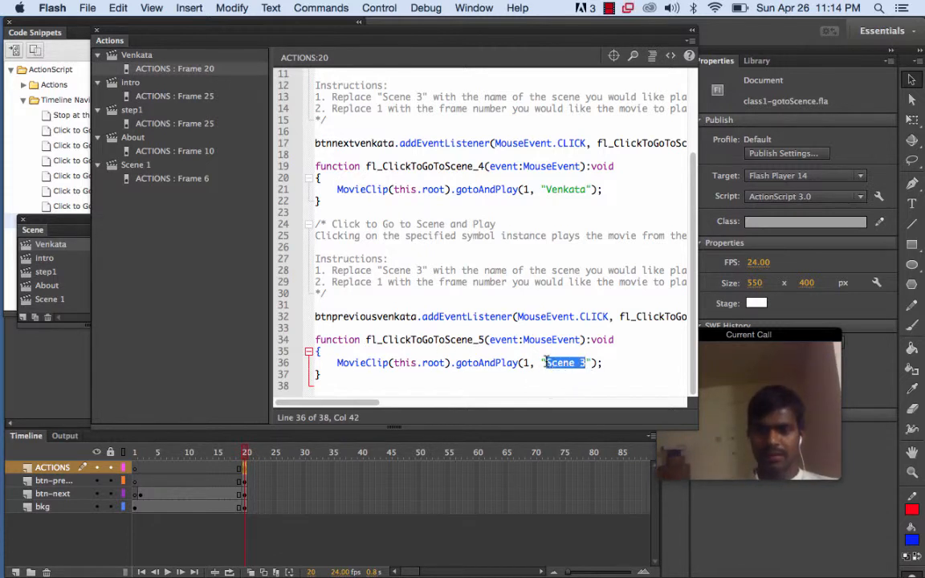
{"action": "key", "text": "BackSpace"}
{"action": "type", "text": "Venkat"}
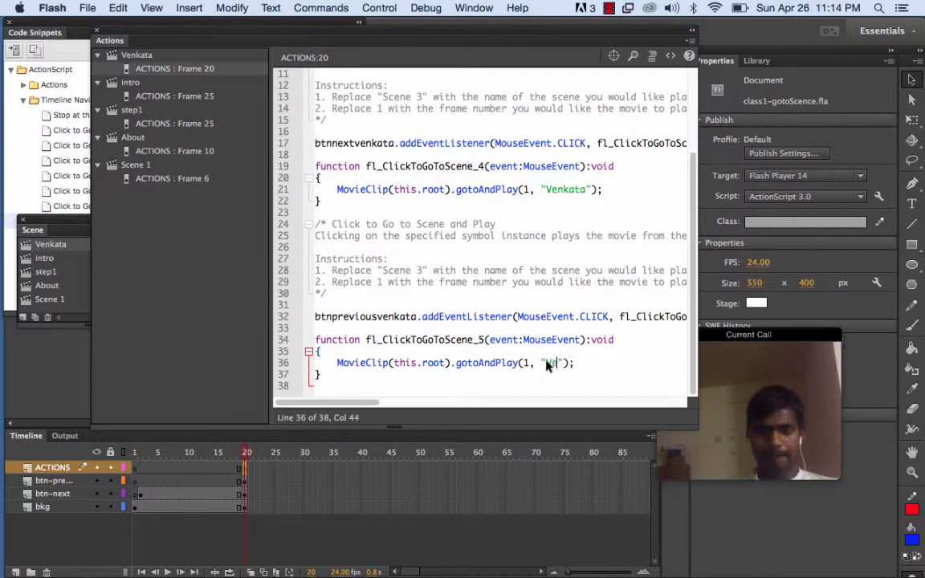
{"action": "type", "text": "a"}
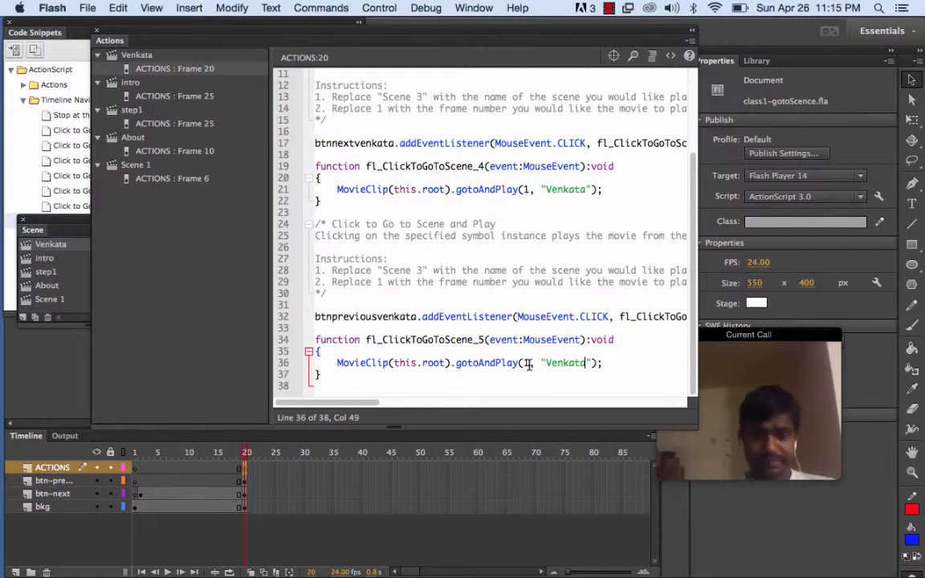
Close the Actions and Code Snippets panels
{"action": "left_click", "coordinate": [99, 36]}
{"action": "left_click", "coordinate": [26, 224]}
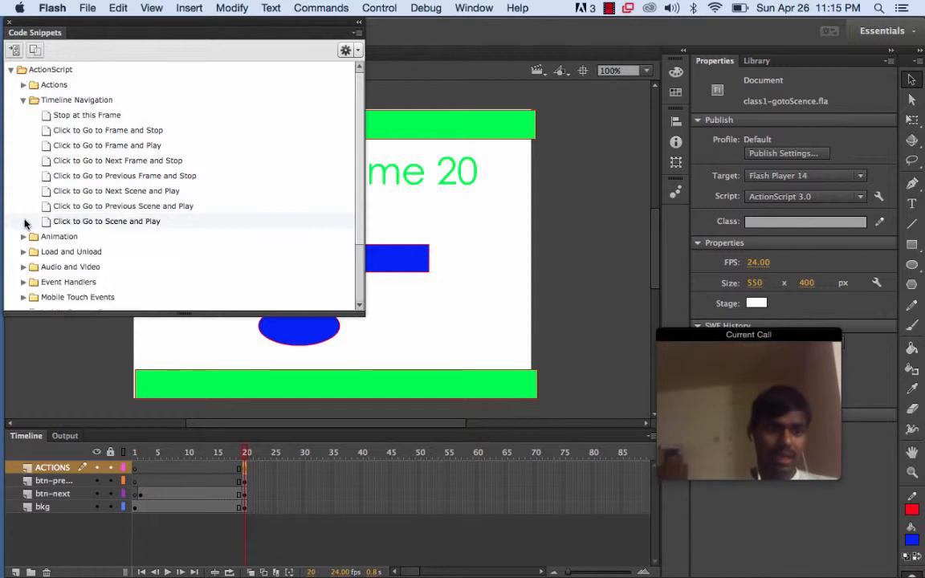
{"action": "left_click", "coordinate": [8, 22]}
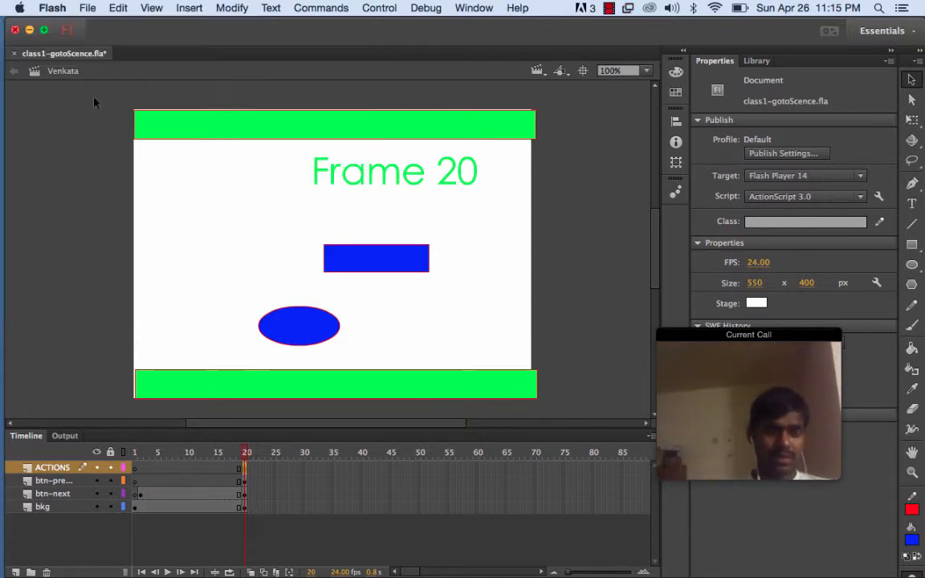
Test the movie in the browser and try the oval previous button
{"action": "left_click", "coordinate": [421, 8]}
{"action": "mouse_move", "coordinate": [369, 16]}
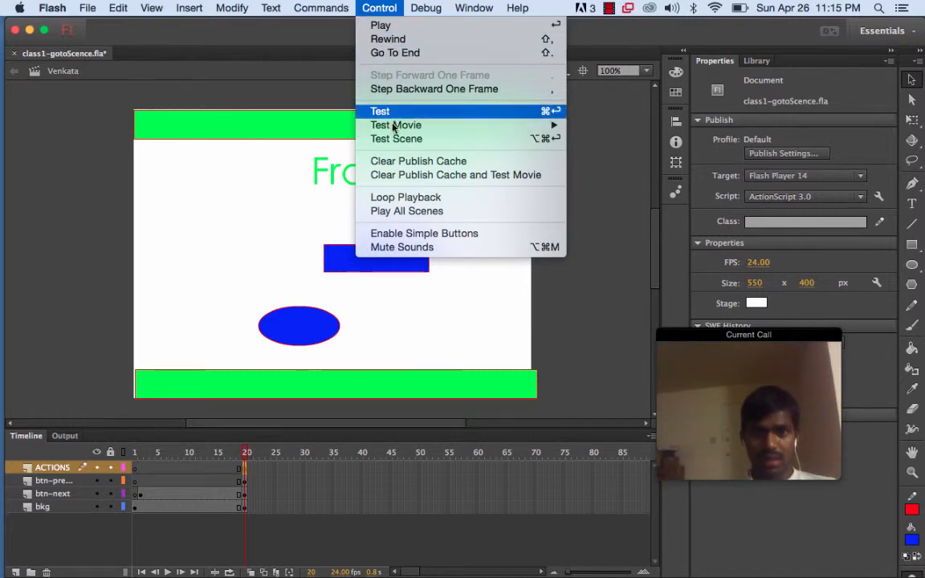
{"action": "mouse_move", "coordinate": [394, 127]}
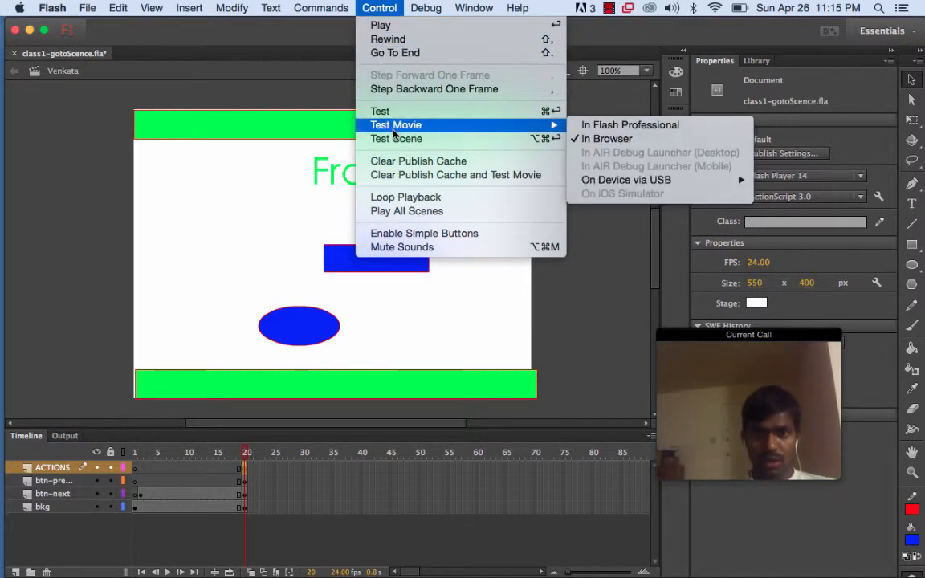
{"action": "left_click", "coordinate": [592, 139]}
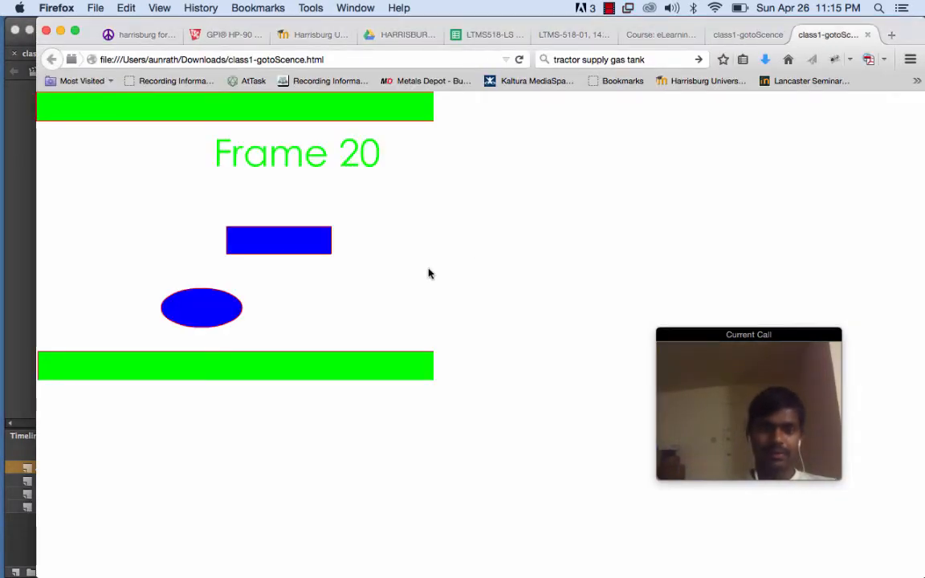
{"action": "left_click", "coordinate": [215, 322]}
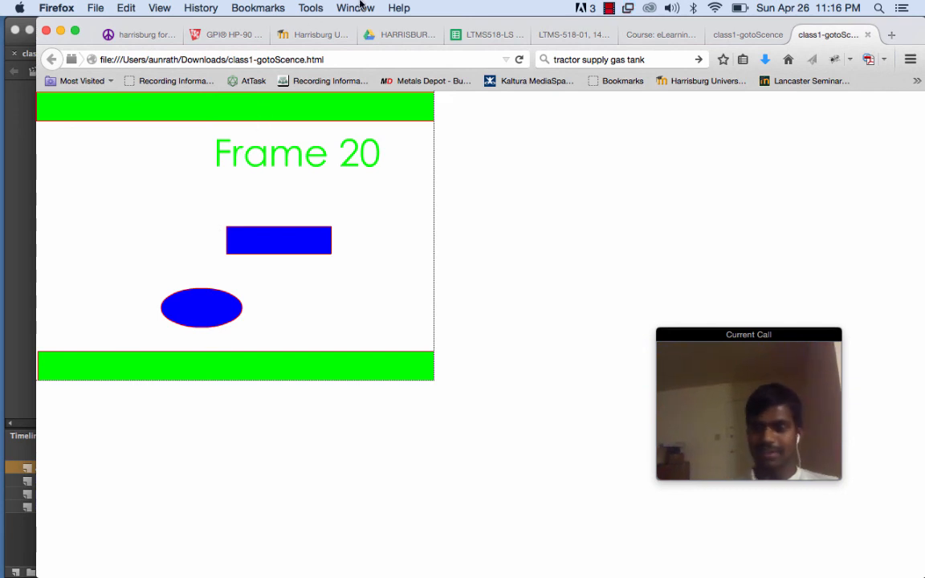
{"action": "left_click", "coordinate": [610, 8]}
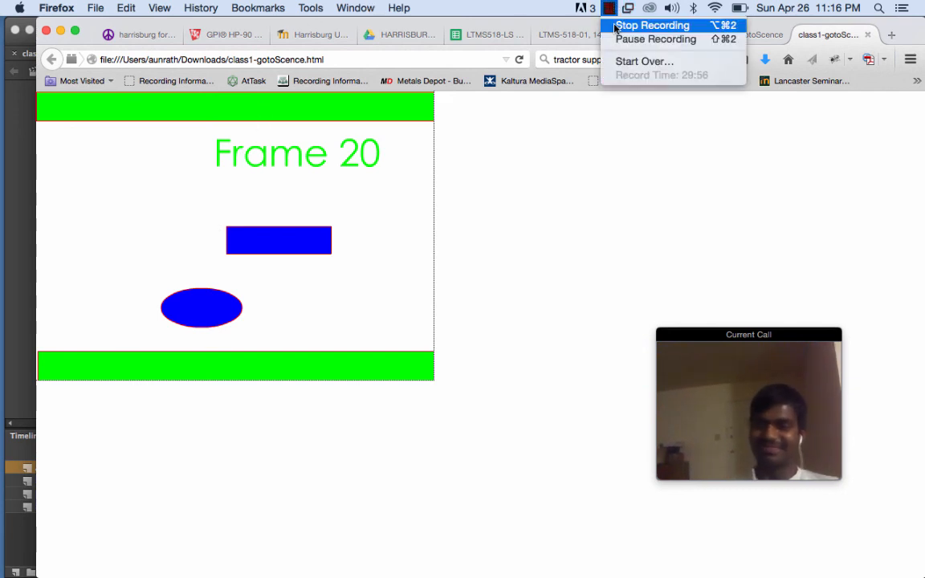